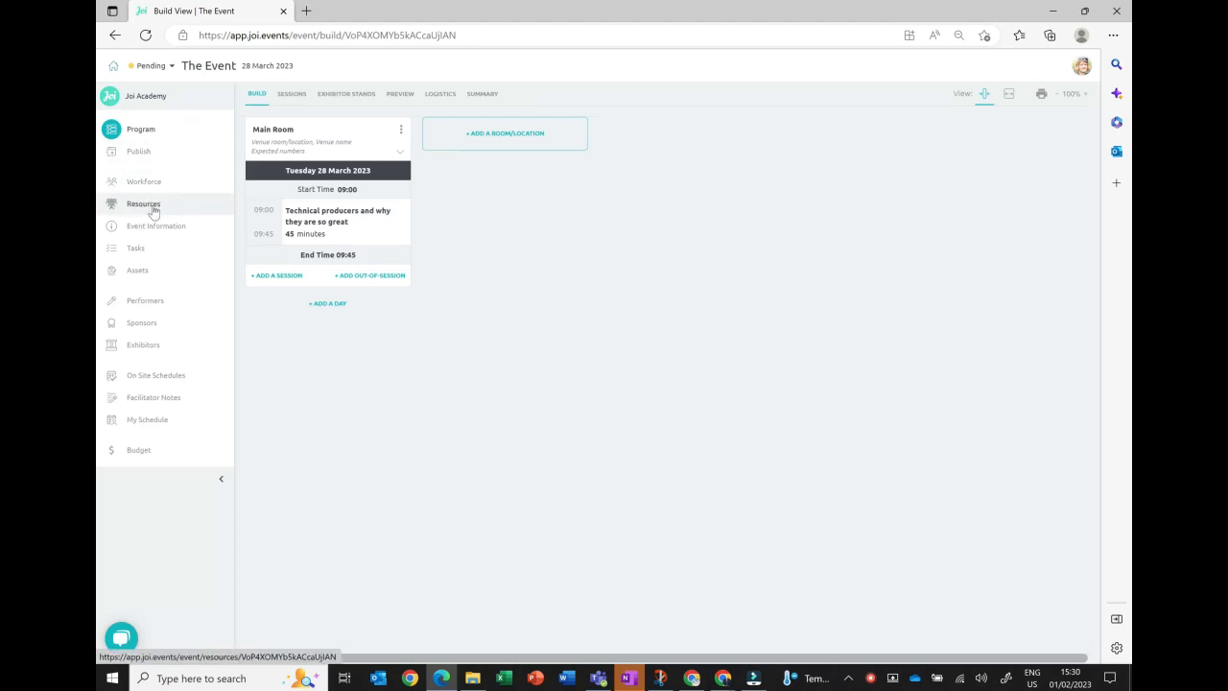
- Review the quote requests of the AV Supplier resource and close its details
{"action": "left_click", "coordinate": [153, 210]}
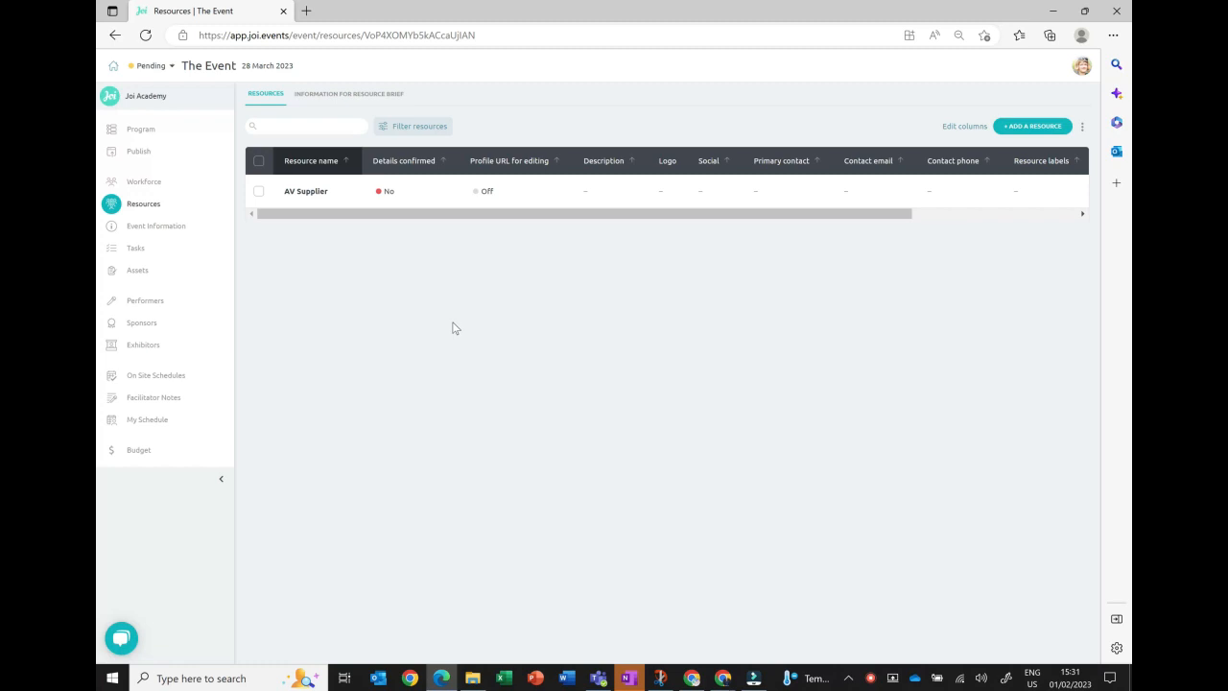
{"action": "left_click", "coordinate": [327, 191]}
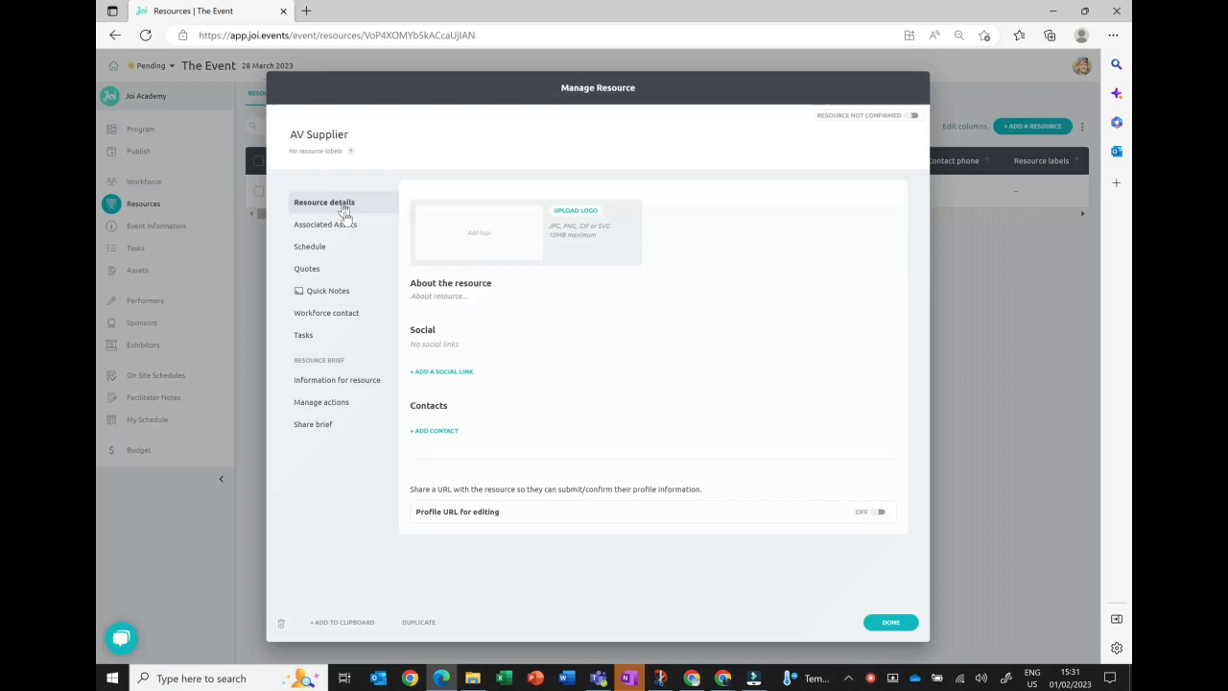
{"action": "left_click", "coordinate": [307, 271]}
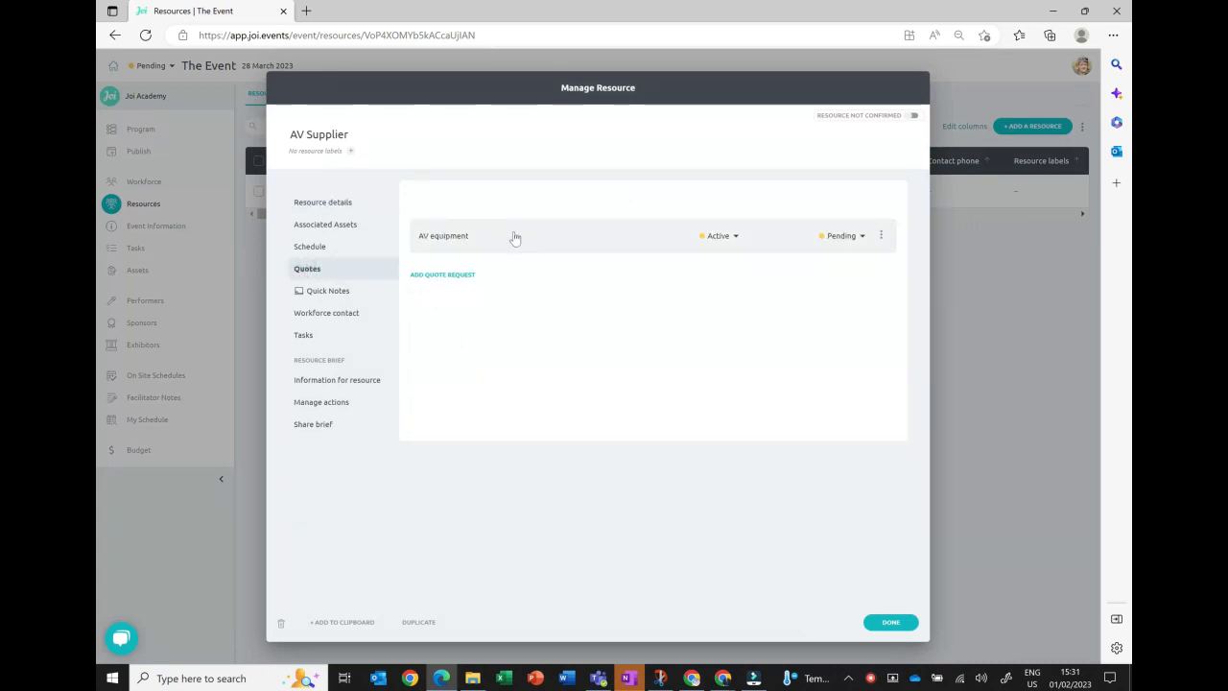
{"action": "left_click", "coordinate": [888, 624]}
- Review the details of the Opening Video asset and close them
{"action": "left_click", "coordinate": [144, 272]}
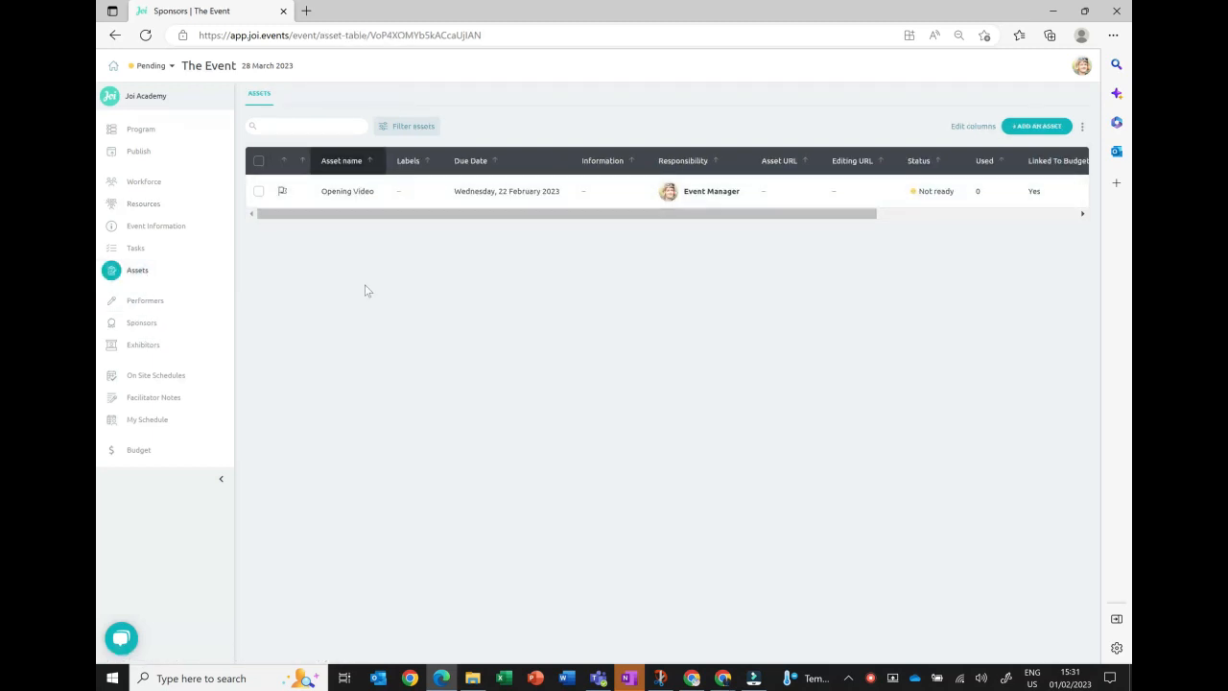
{"action": "left_click", "coordinate": [355, 195]}
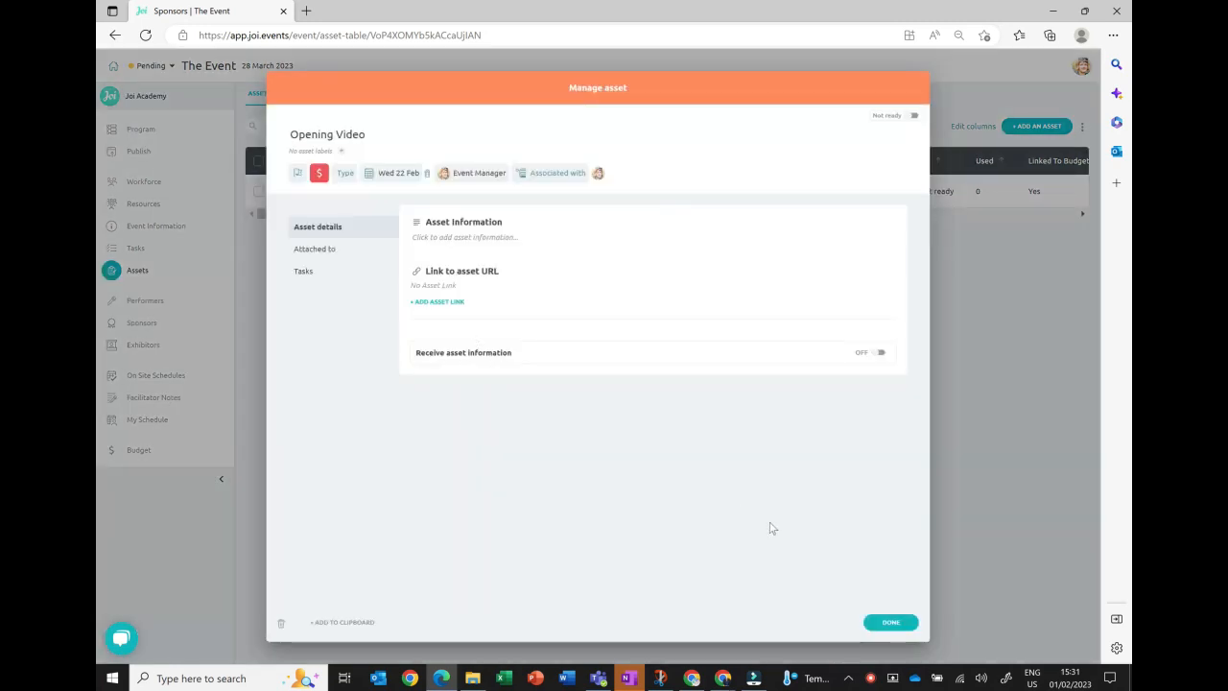
{"action": "left_click", "coordinate": [900, 622]}
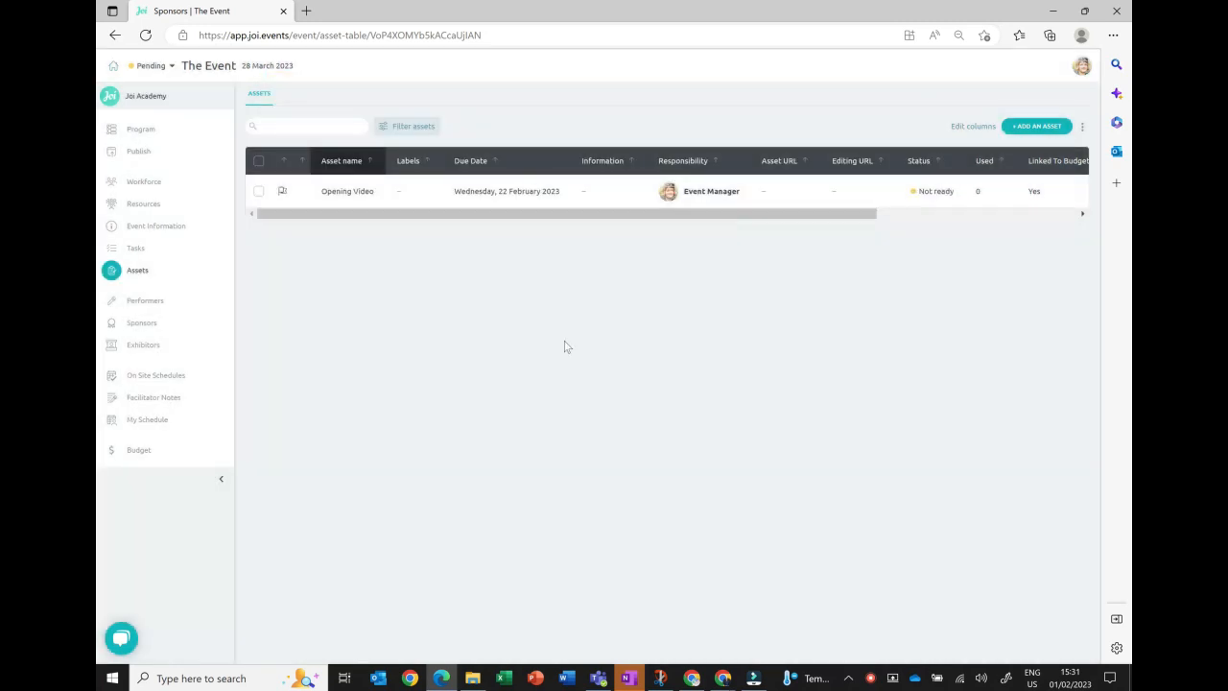
- Attach the Opening Video asset to the "Play opening video" activity in the on-site schedule
{"action": "left_click", "coordinate": [176, 375]}
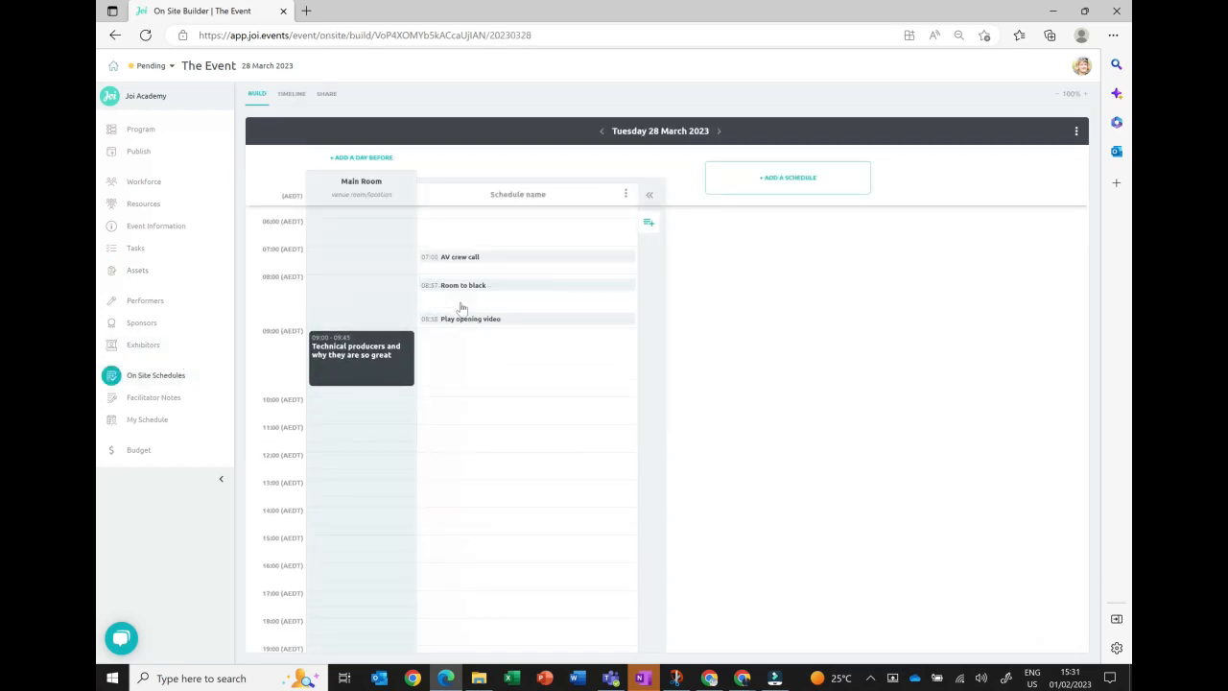
{"action": "left_click", "coordinate": [465, 303]}
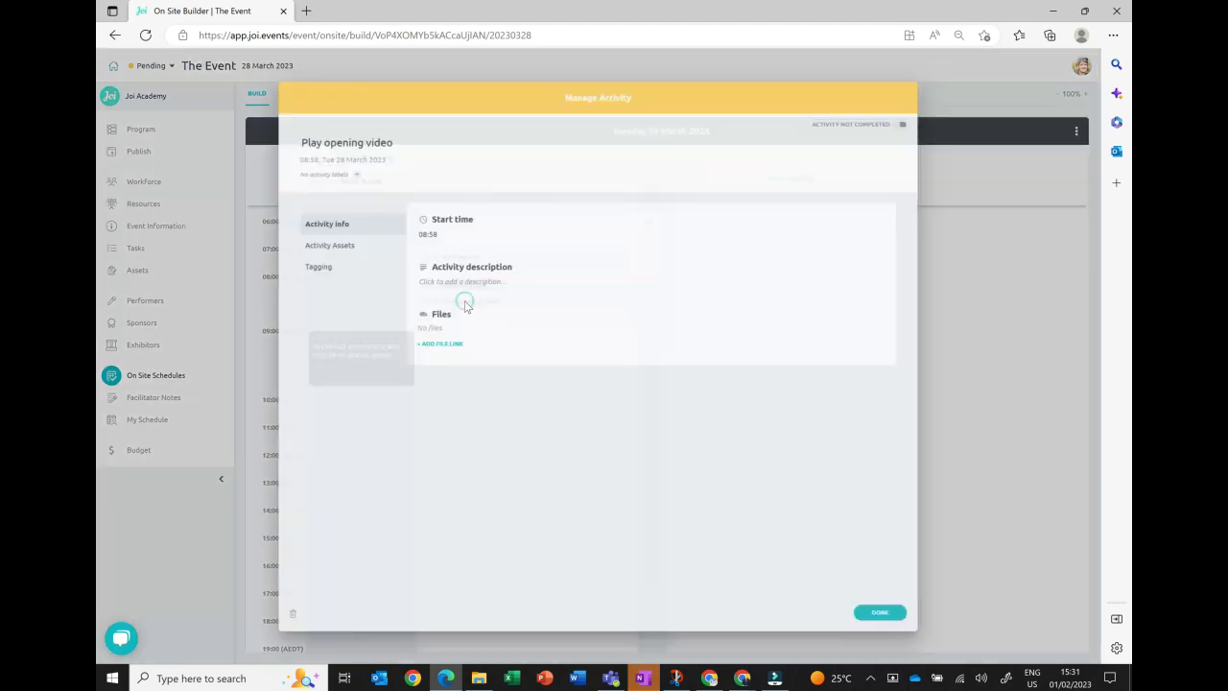
{"action": "left_click", "coordinate": [327, 244]}
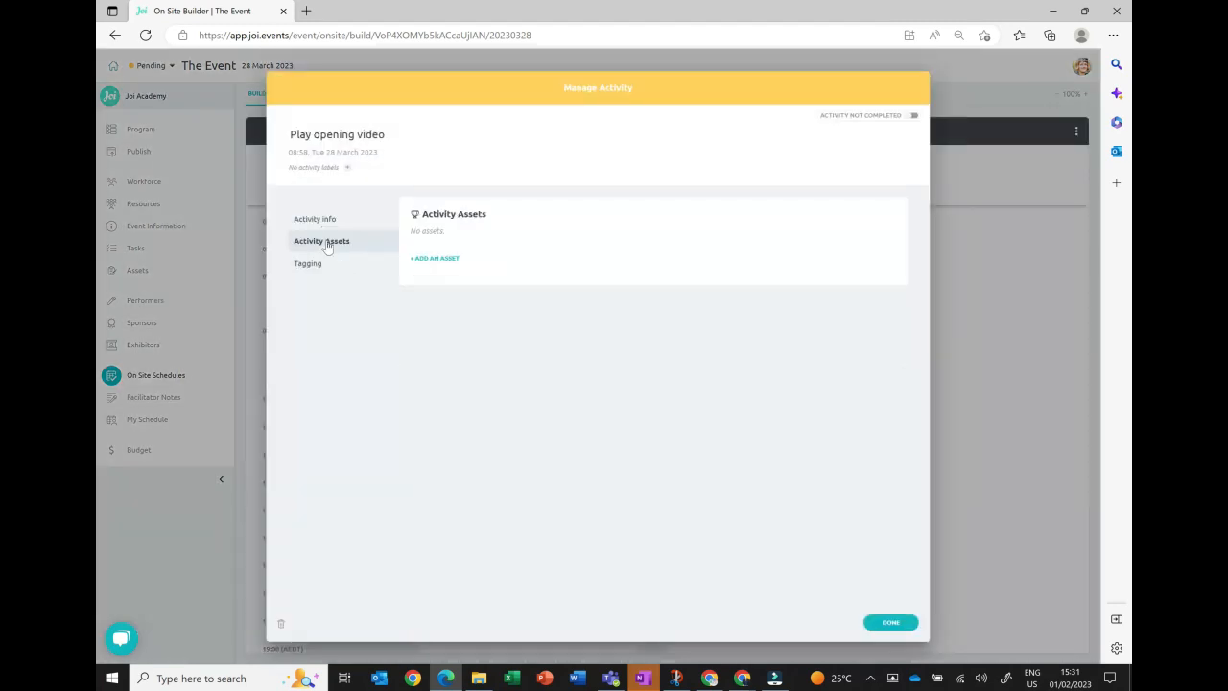
{"action": "left_click", "coordinate": [433, 260]}
{"action": "left_click", "coordinate": [509, 352]}
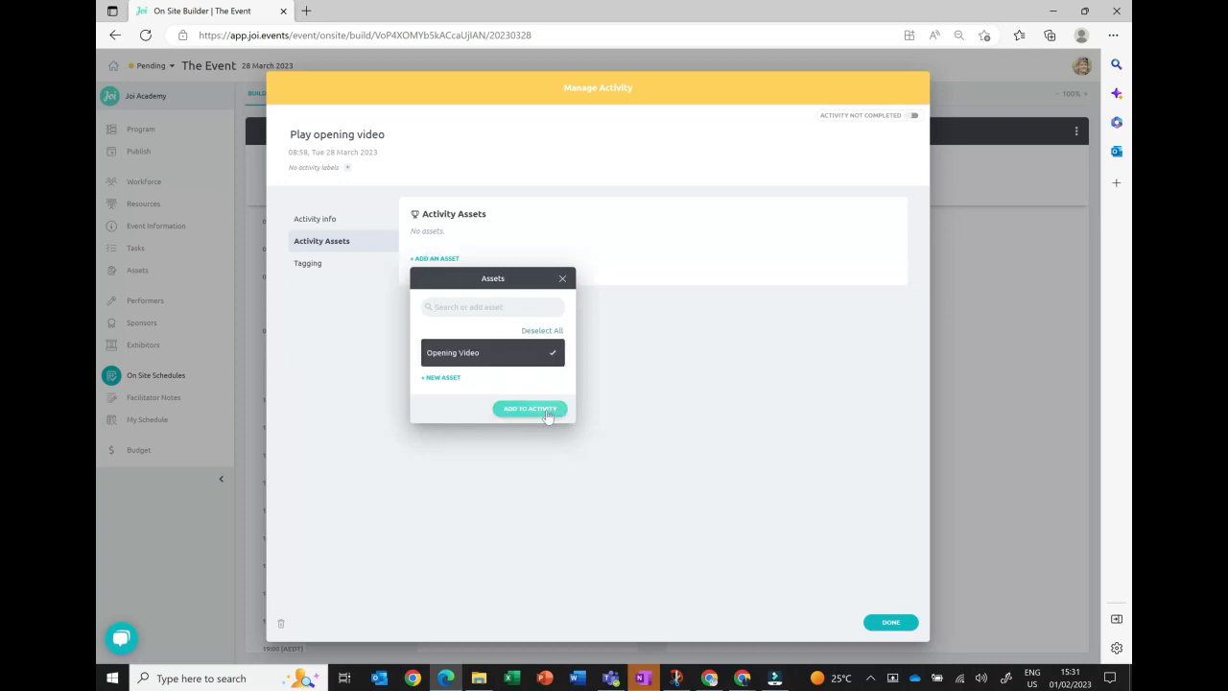
{"action": "left_click", "coordinate": [545, 416]}
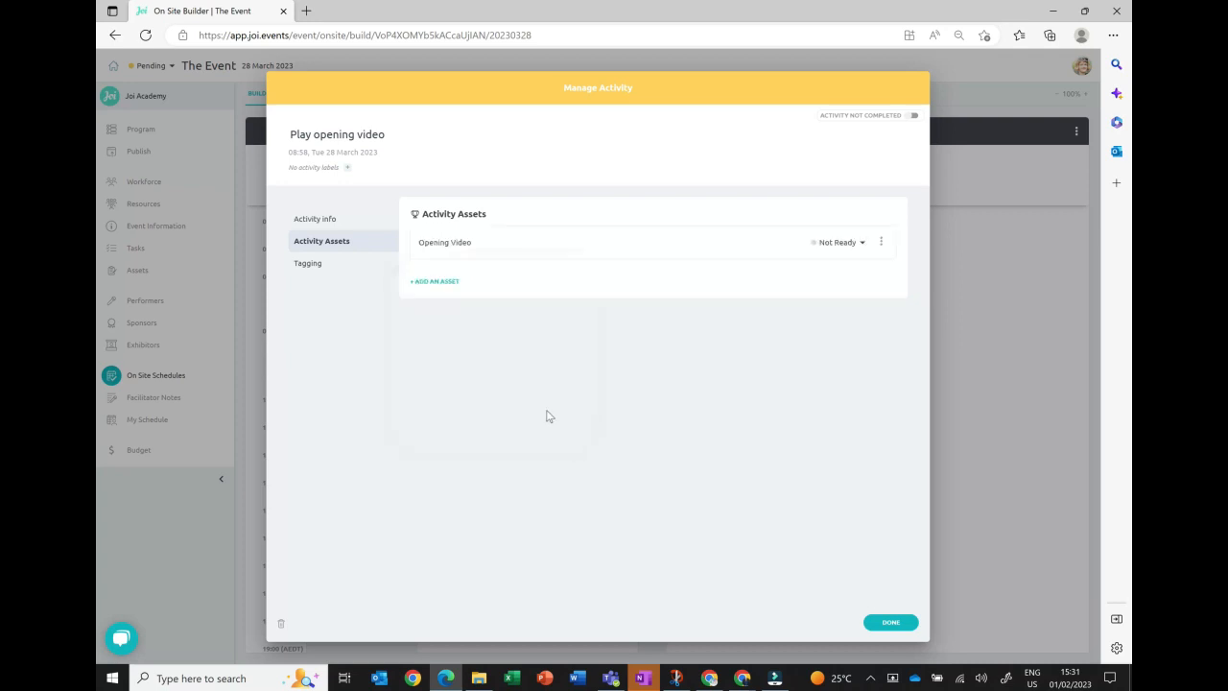
{"action": "left_click", "coordinate": [892, 622]}
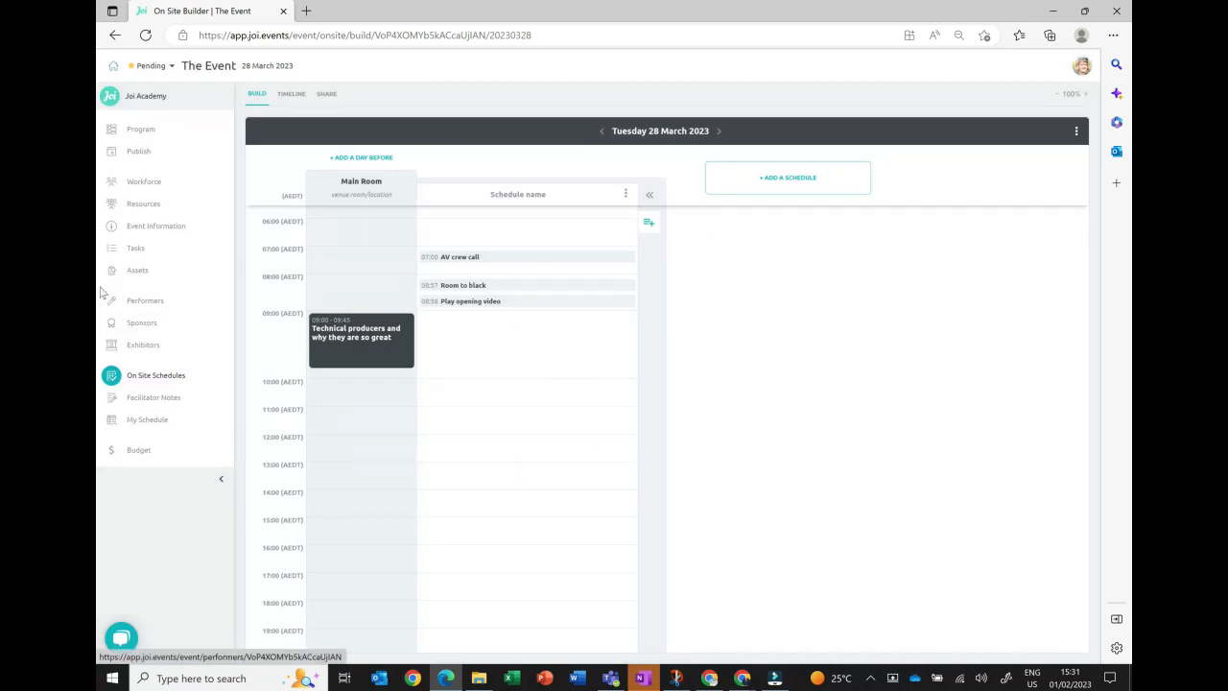
- Look through the event budget's revenue, costs, quotes, summary and access pages
{"action": "left_click", "coordinate": [137, 276]}
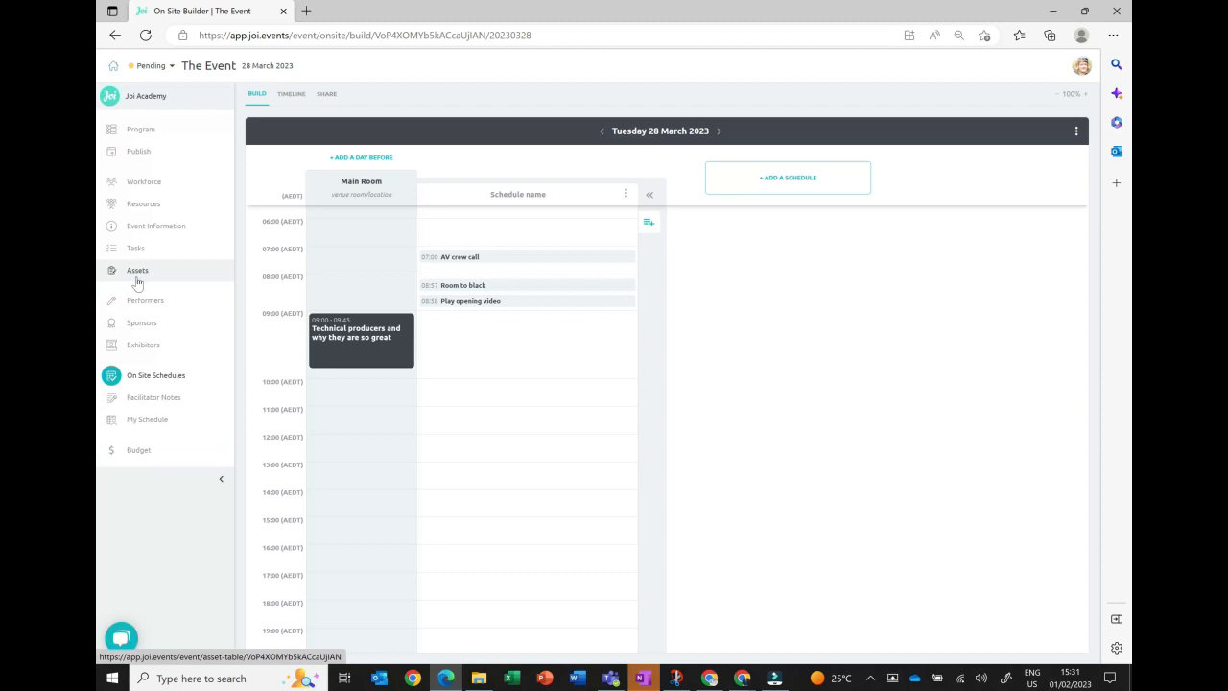
{"action": "left_click", "coordinate": [142, 458]}
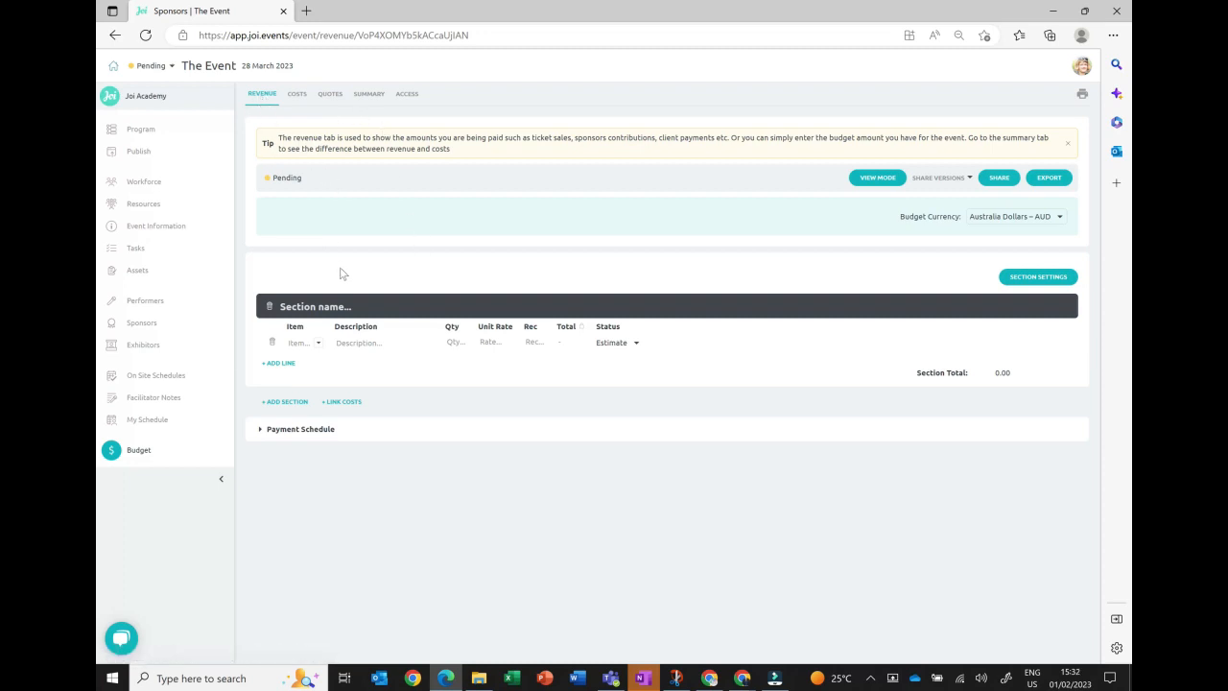
{"action": "left_click", "coordinate": [297, 95]}
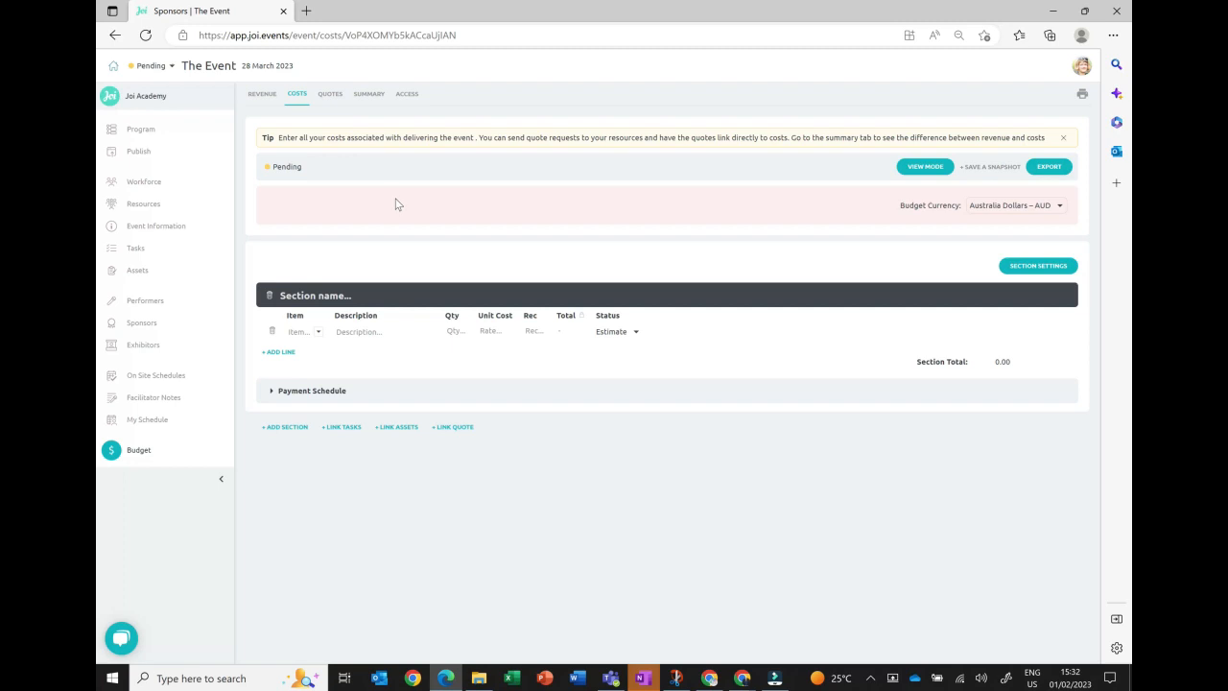
{"action": "left_click", "coordinate": [331, 95]}
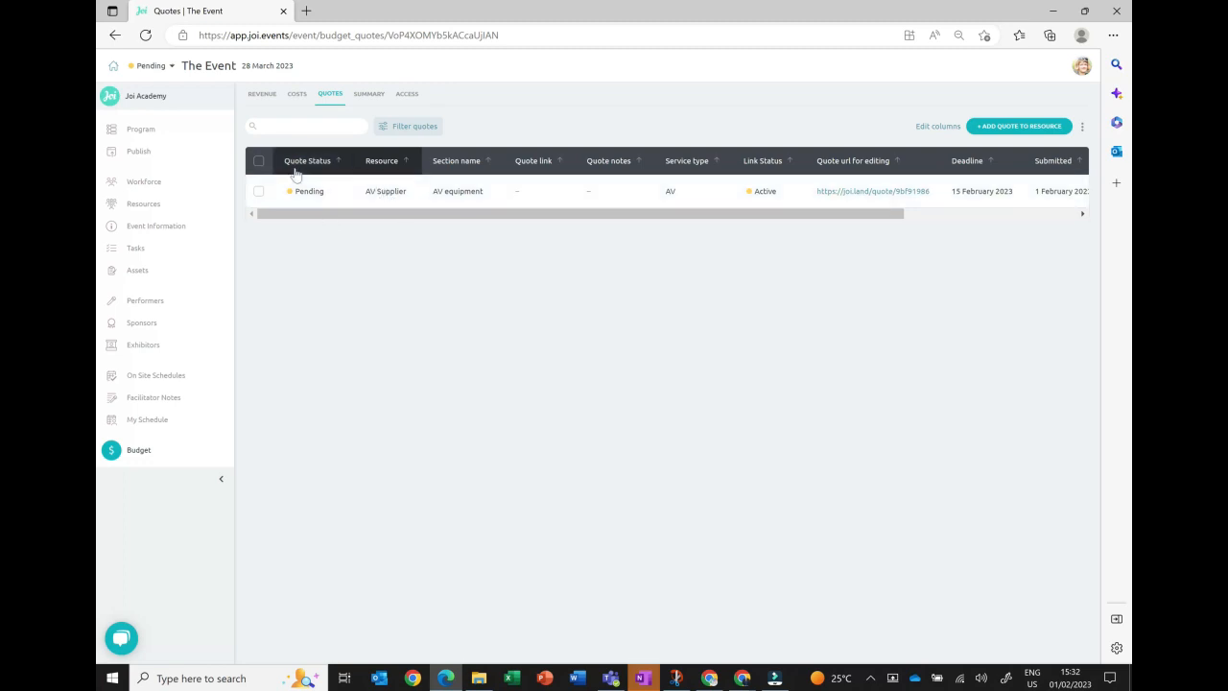
{"action": "left_click", "coordinate": [368, 98]}
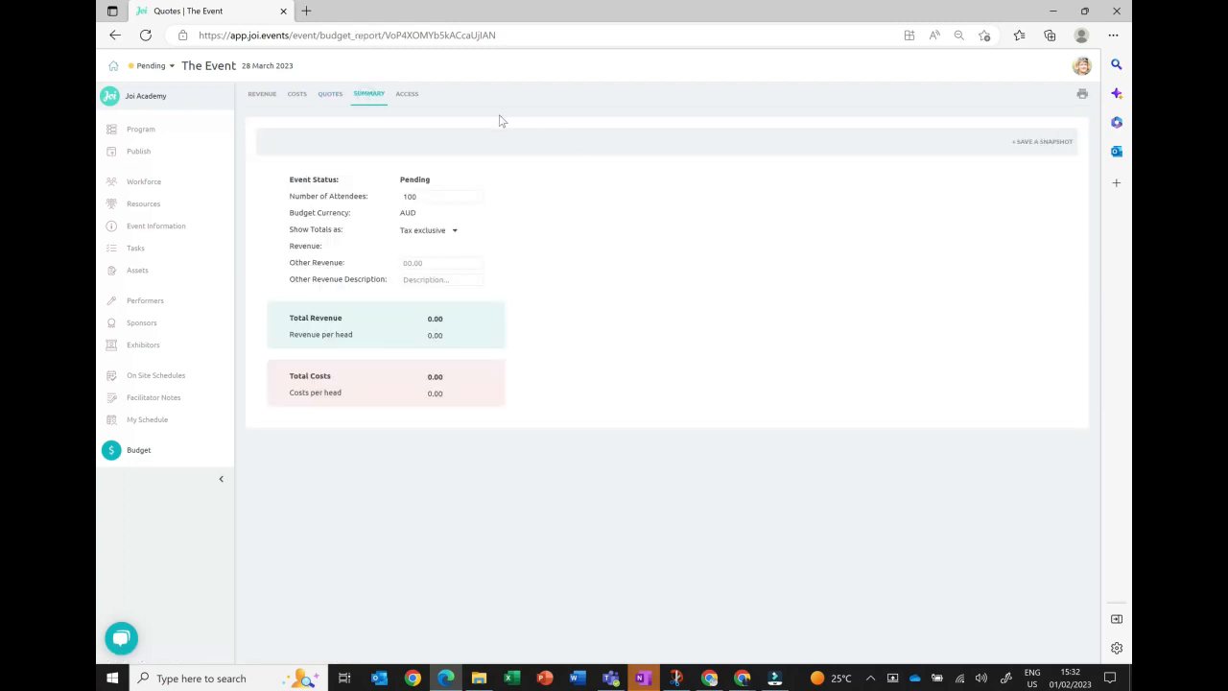
{"action": "left_click", "coordinate": [407, 96]}
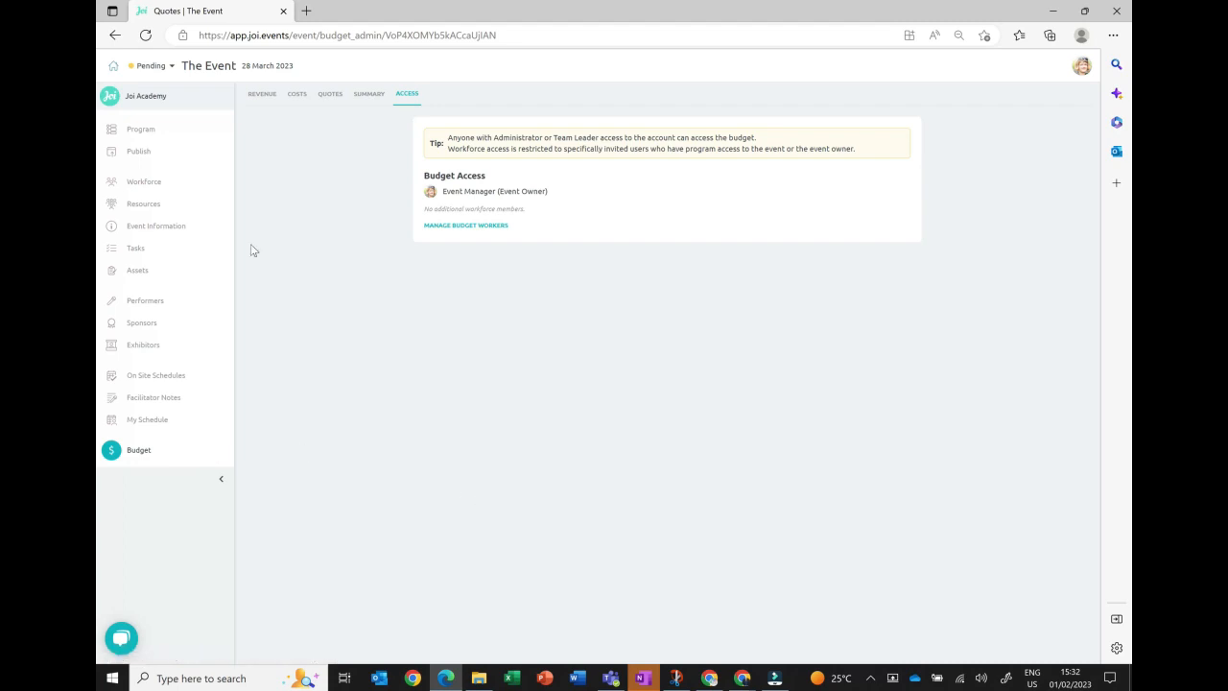
- Name the empty section in the budget costs "Event Management"
{"action": "left_click", "coordinate": [298, 96]}
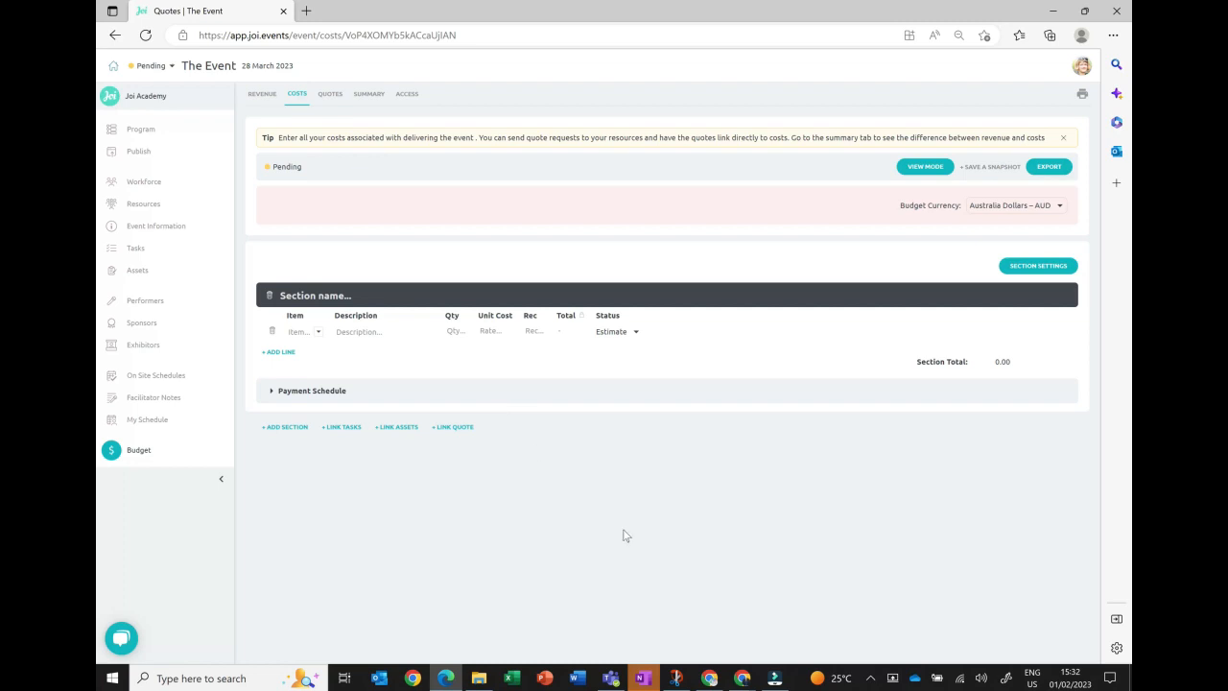
{"action": "left_click", "coordinate": [368, 289]}
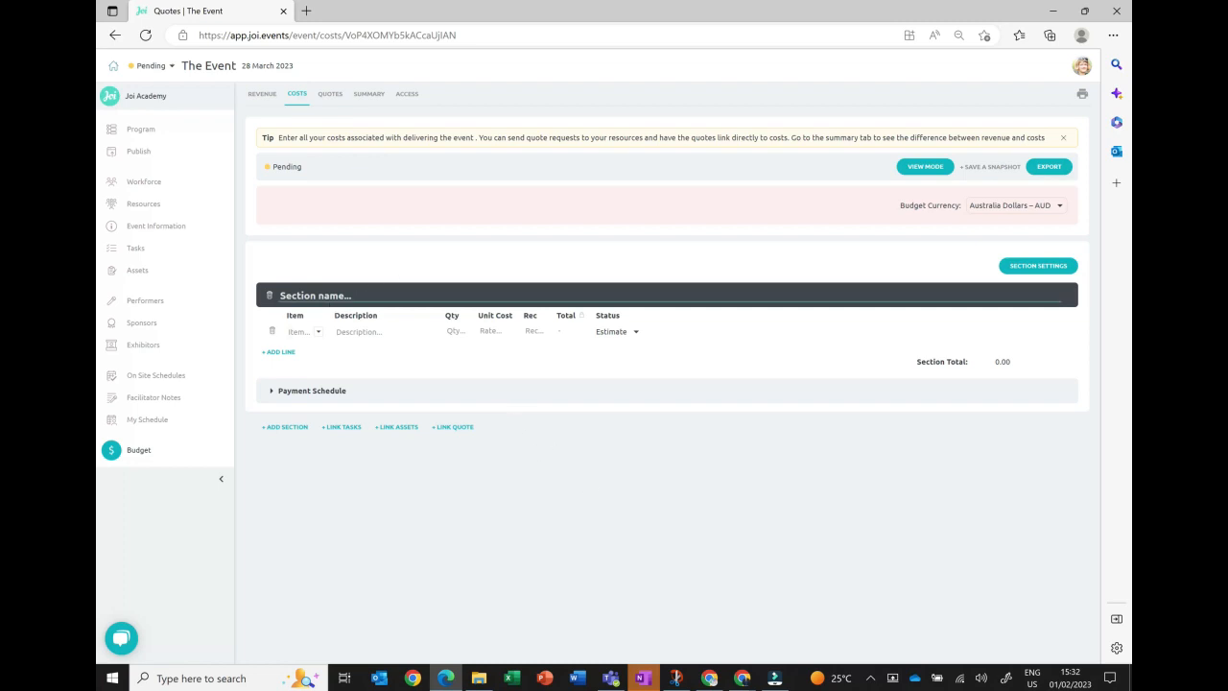
{"action": "left_click", "coordinate": [386, 296]}
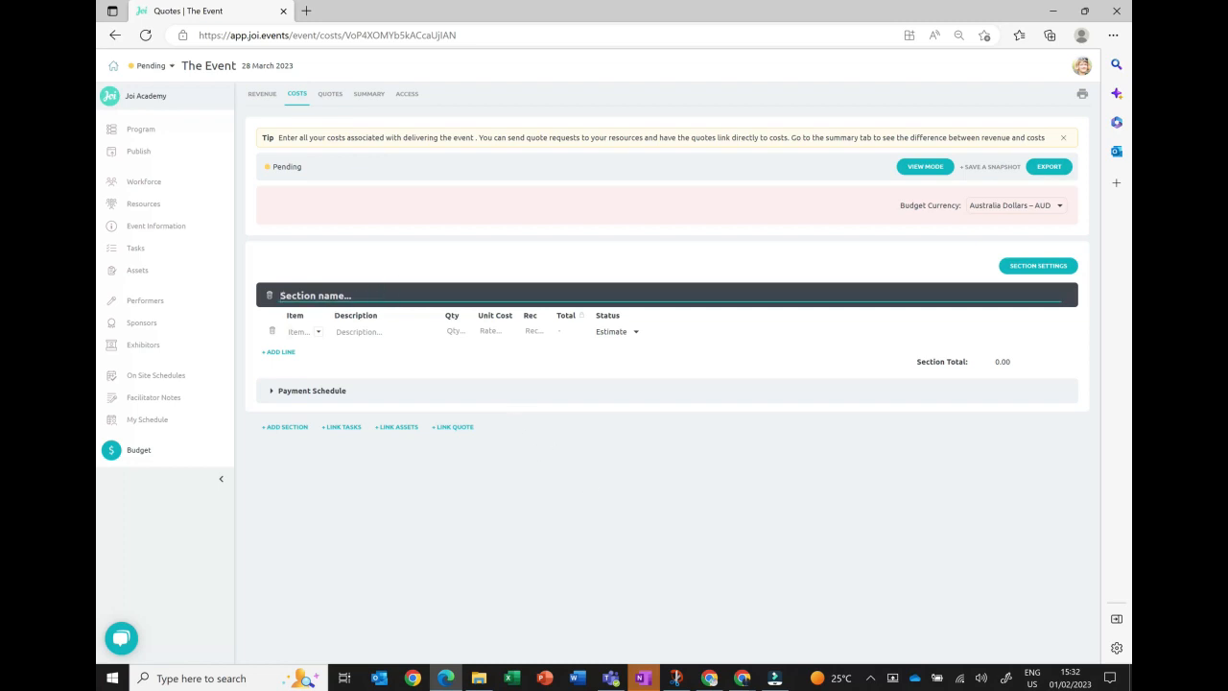
{"action": "type", "text": "Event Management"}
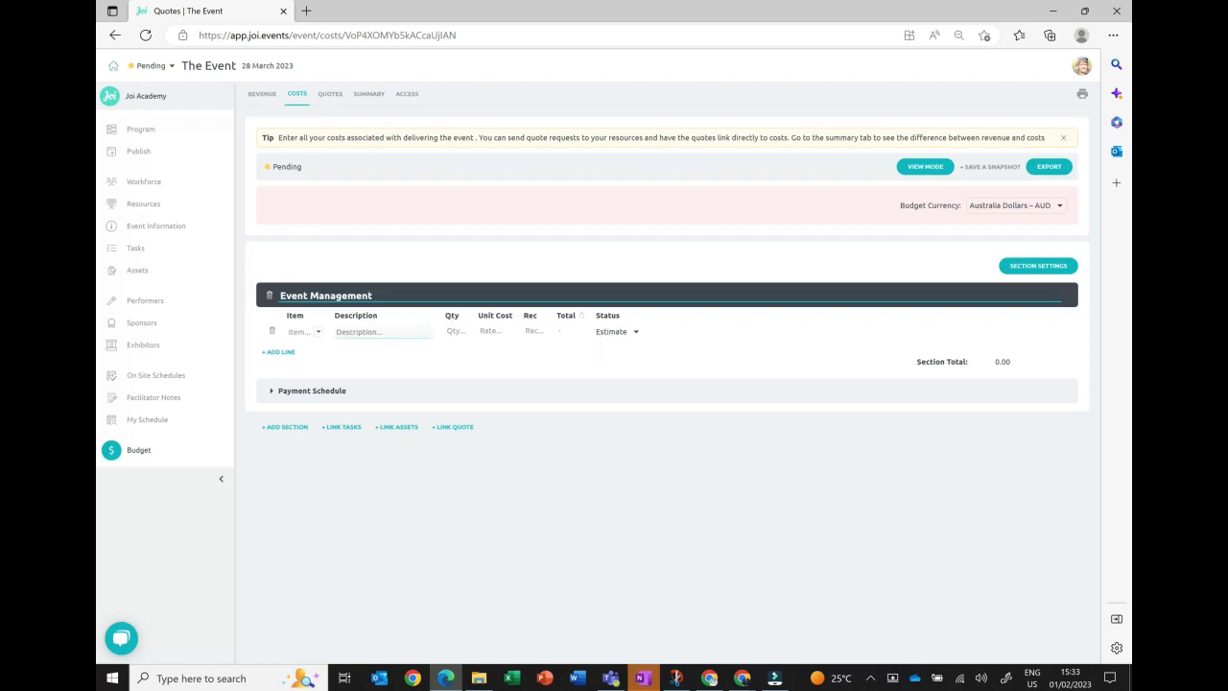
- Add a second line to the Event Management section and choose Technical Producer as the first line's item
{"action": "left_click", "coordinate": [342, 333]}
{"action": "left_click", "coordinate": [293, 352]}
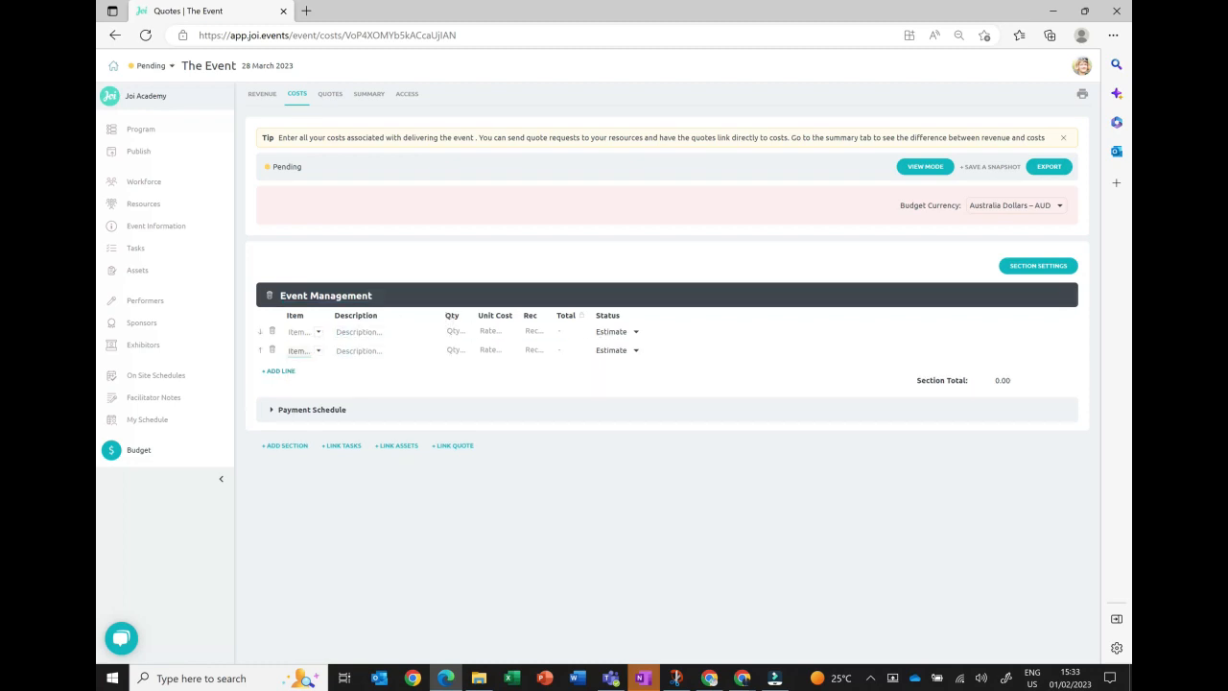
{"action": "left_click", "coordinate": [319, 332]}
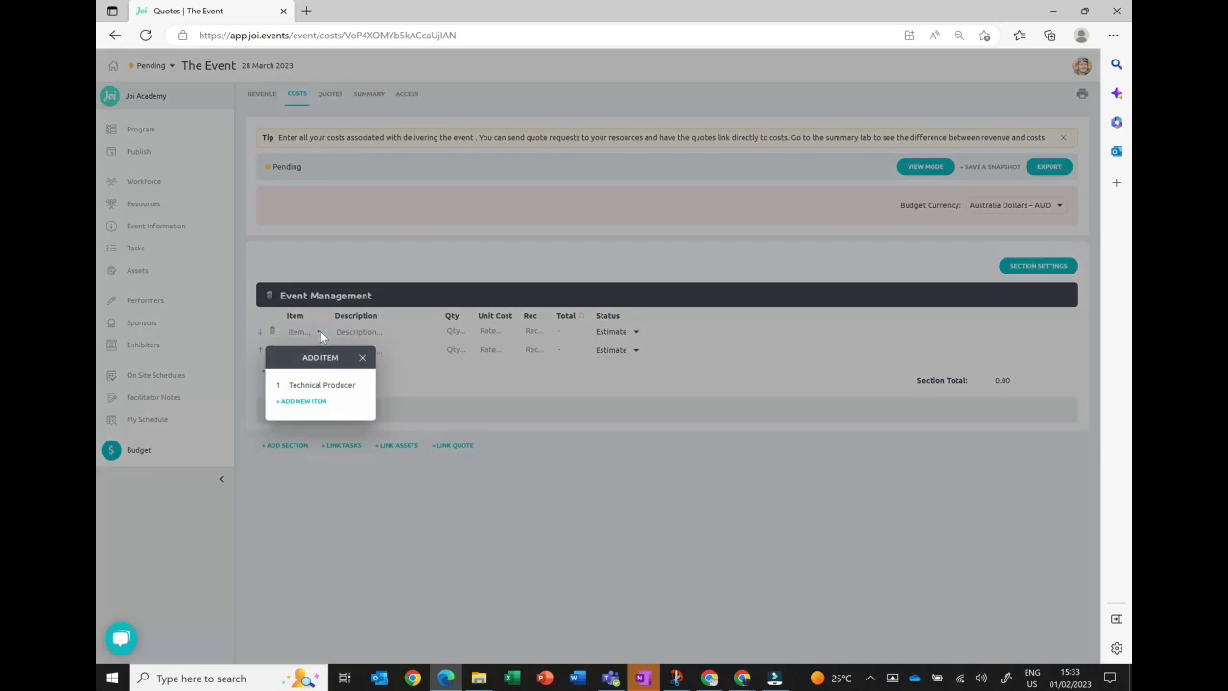
{"action": "left_click", "coordinate": [336, 385]}
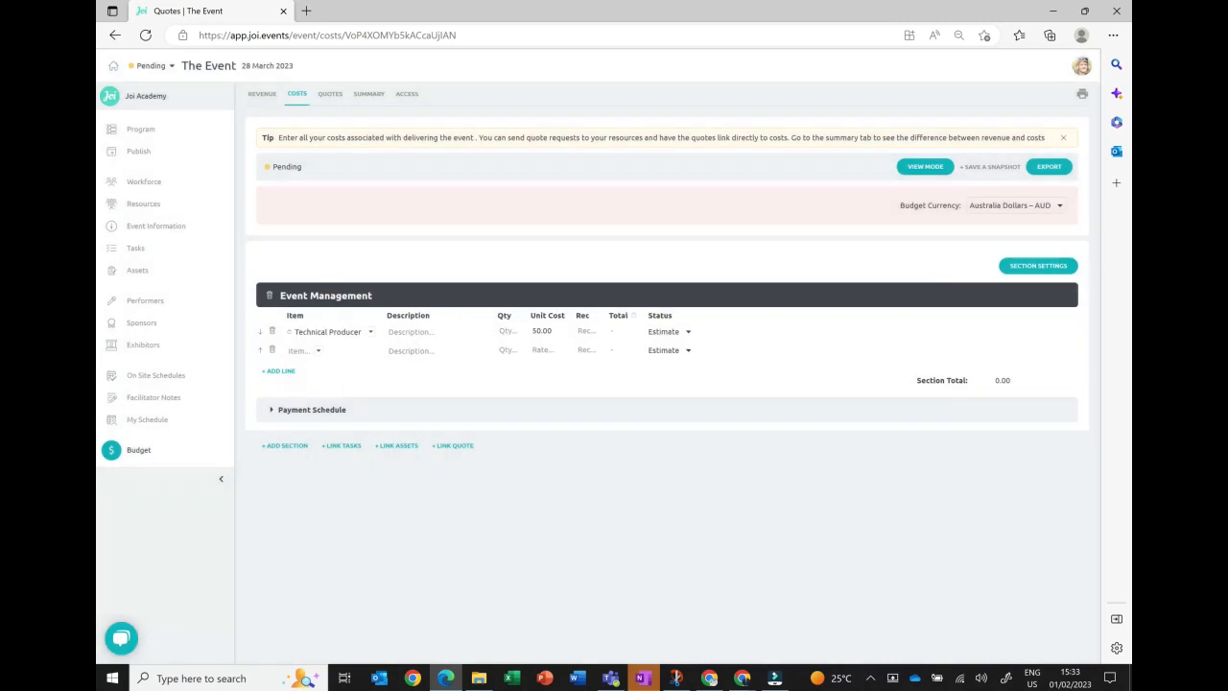
- Set the Technical Producer line's quantity to 1 and its Rec value to 60
{"action": "left_click", "coordinate": [505, 331]}
{"action": "type", "text": "1"}
{"action": "key", "text": "Tab"}
{"action": "key", "text": "Tab"}
{"action": "type", "text": "60"}
{"action": "left_click", "coordinate": [626, 400]}
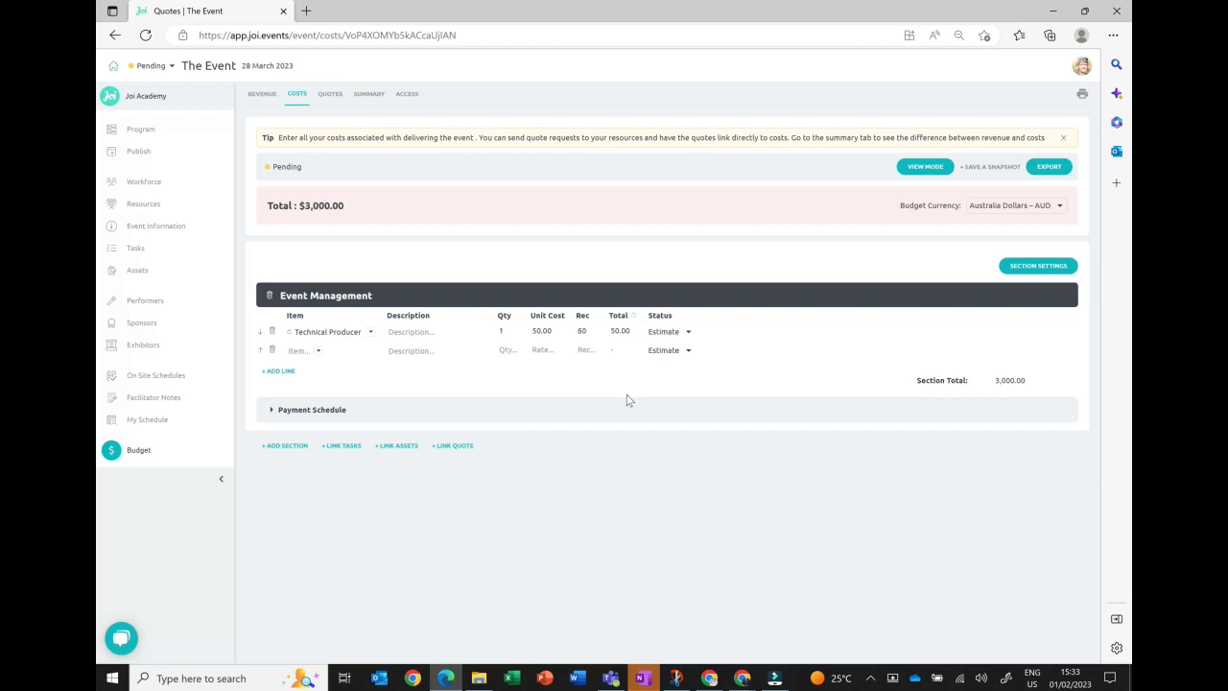
- Change the status of the Technical Producer line to Quote
{"action": "left_click", "coordinate": [694, 332]}
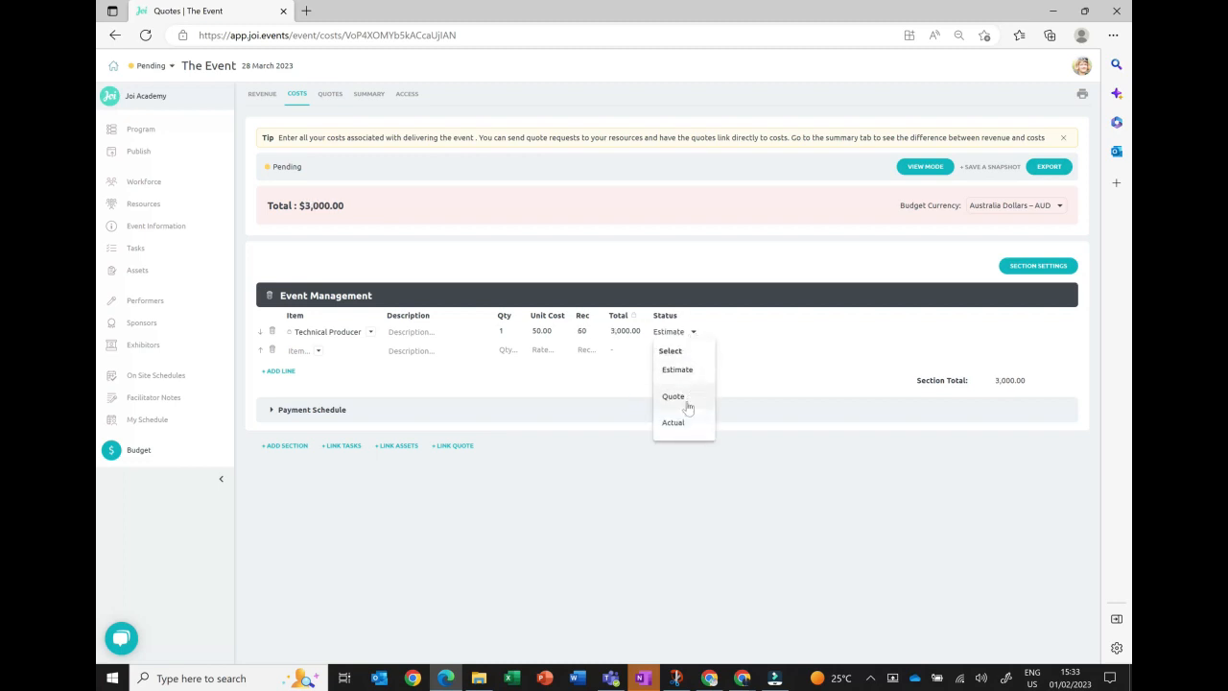
{"action": "left_click", "coordinate": [695, 401]}
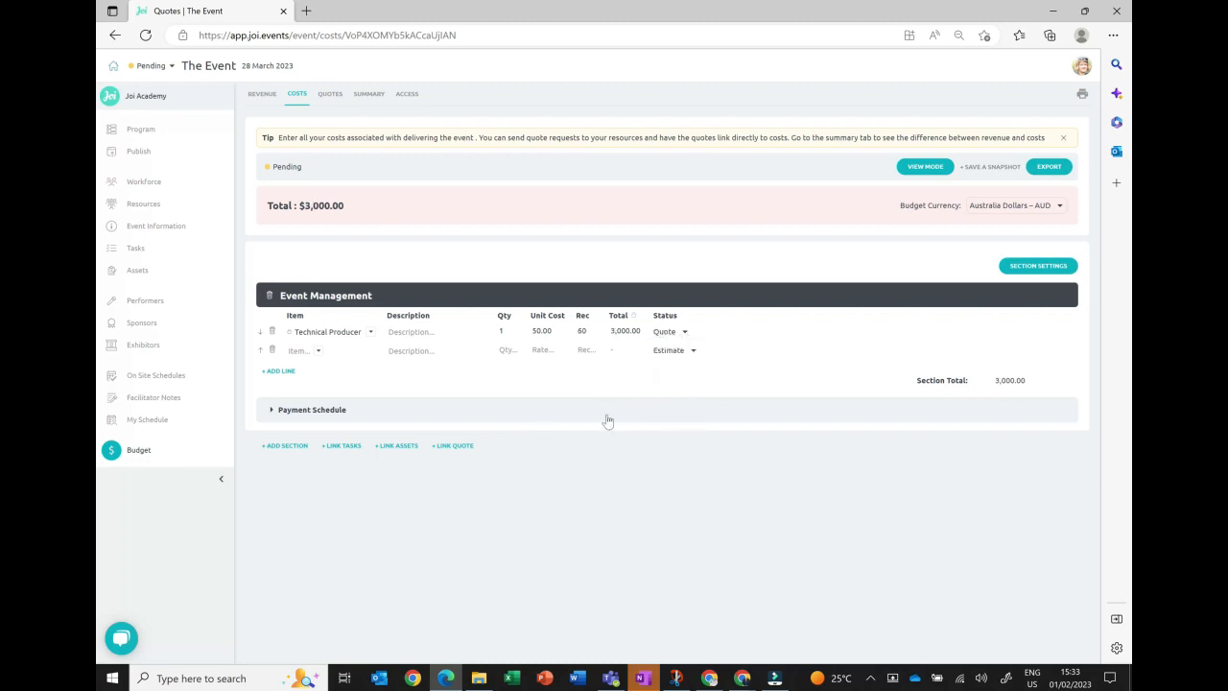
{"action": "left_click", "coordinate": [537, 349]}
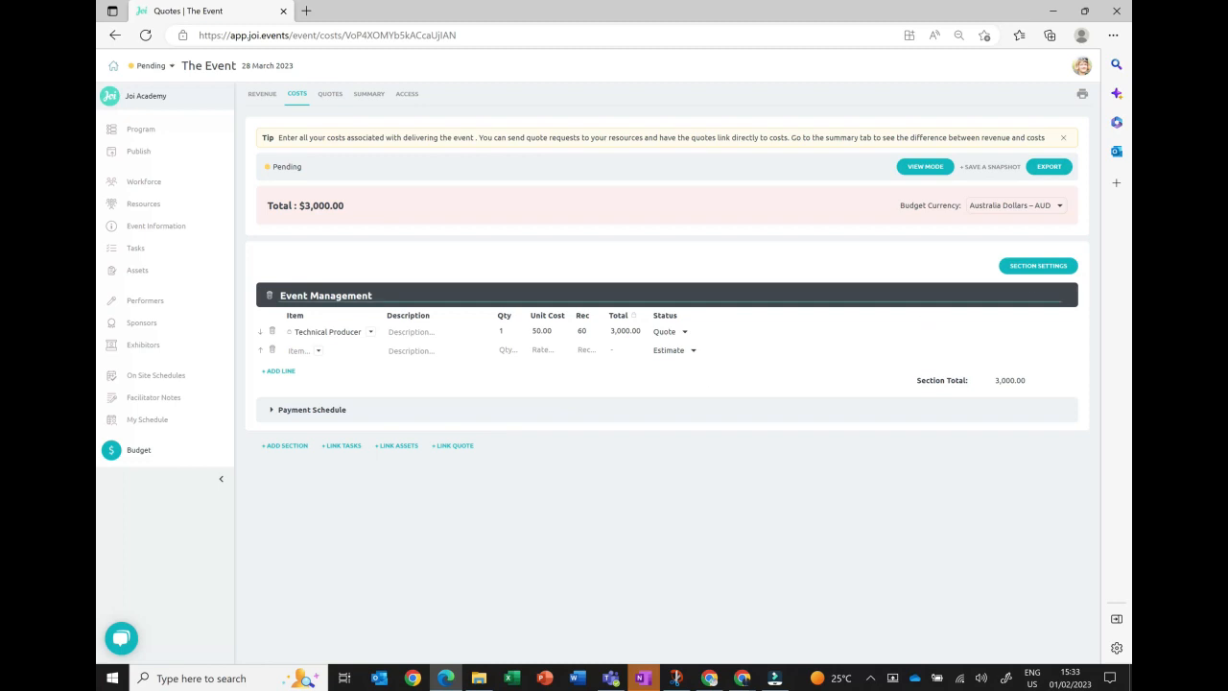
- Turn on Show Revenue Unit Rate in the settings of the Event Management section
{"action": "left_click", "coordinate": [1036, 272]}
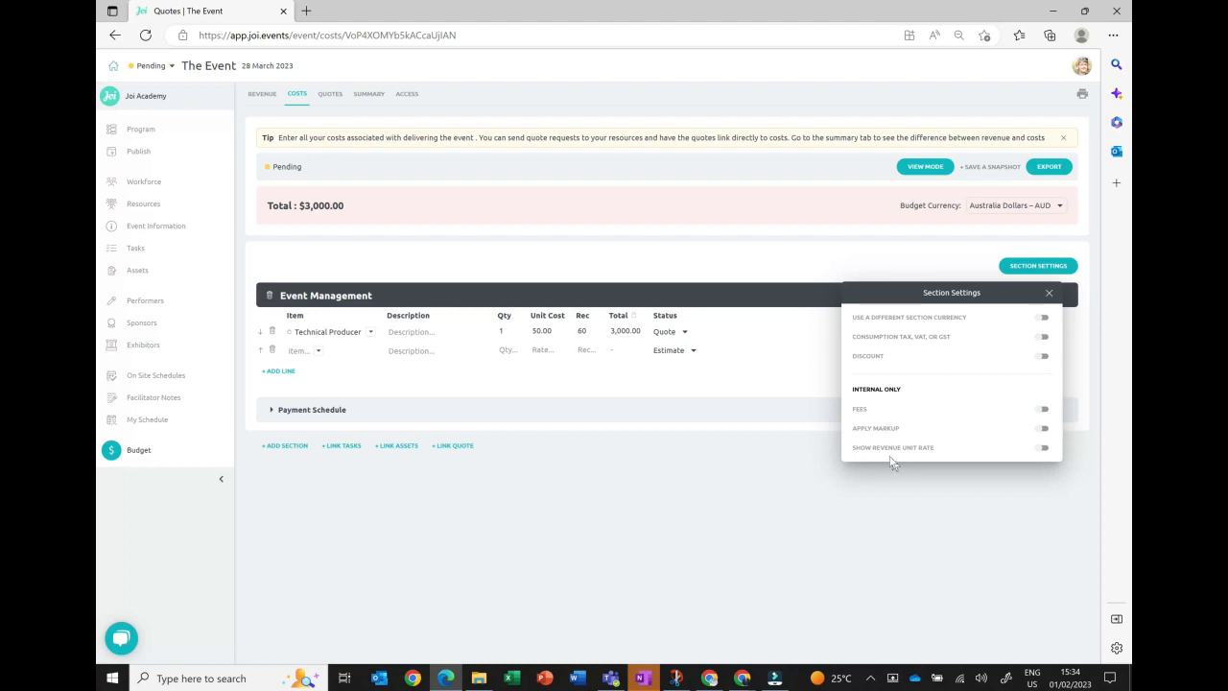
{"action": "left_click", "coordinate": [1044, 450]}
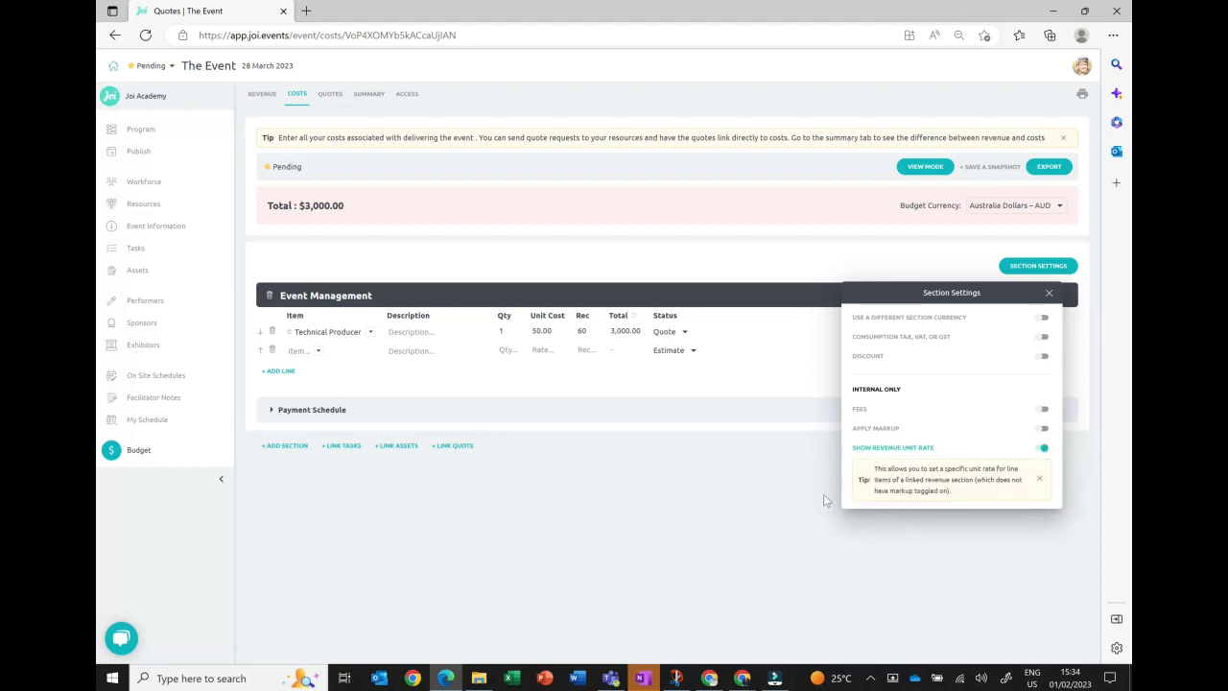
{"action": "left_click", "coordinate": [746, 529]}
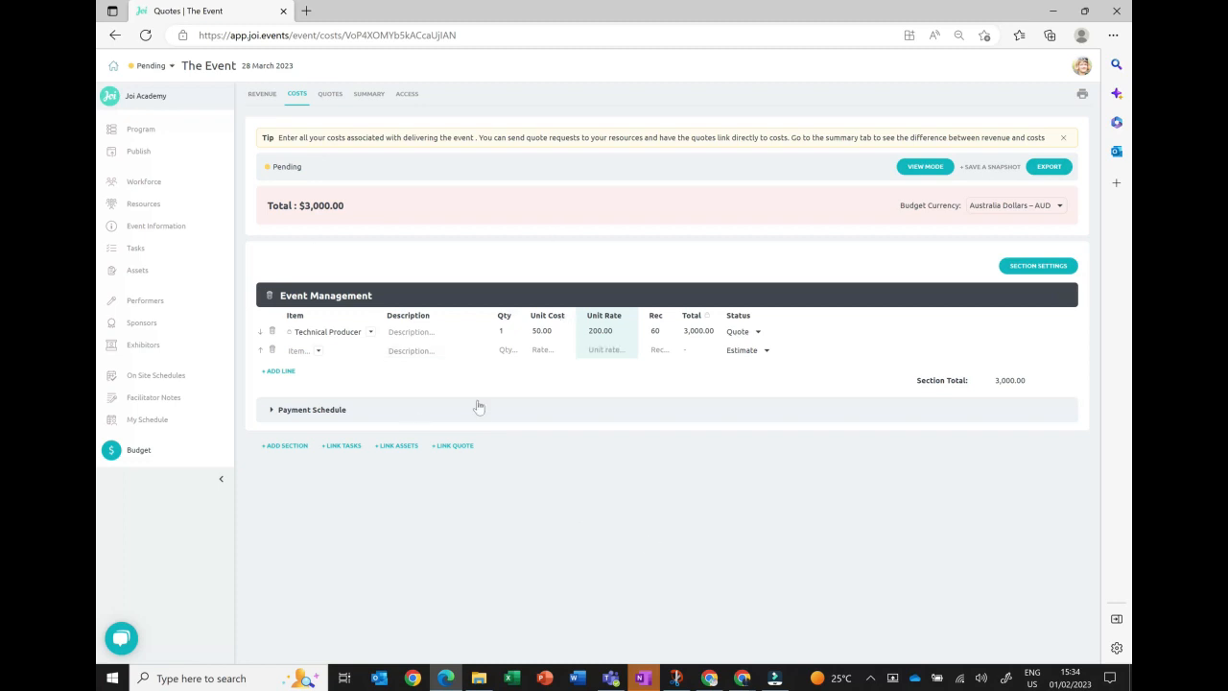
- Delete the empty second line from the Event Management section and expand its payment schedule
{"action": "left_click", "coordinate": [273, 352]}
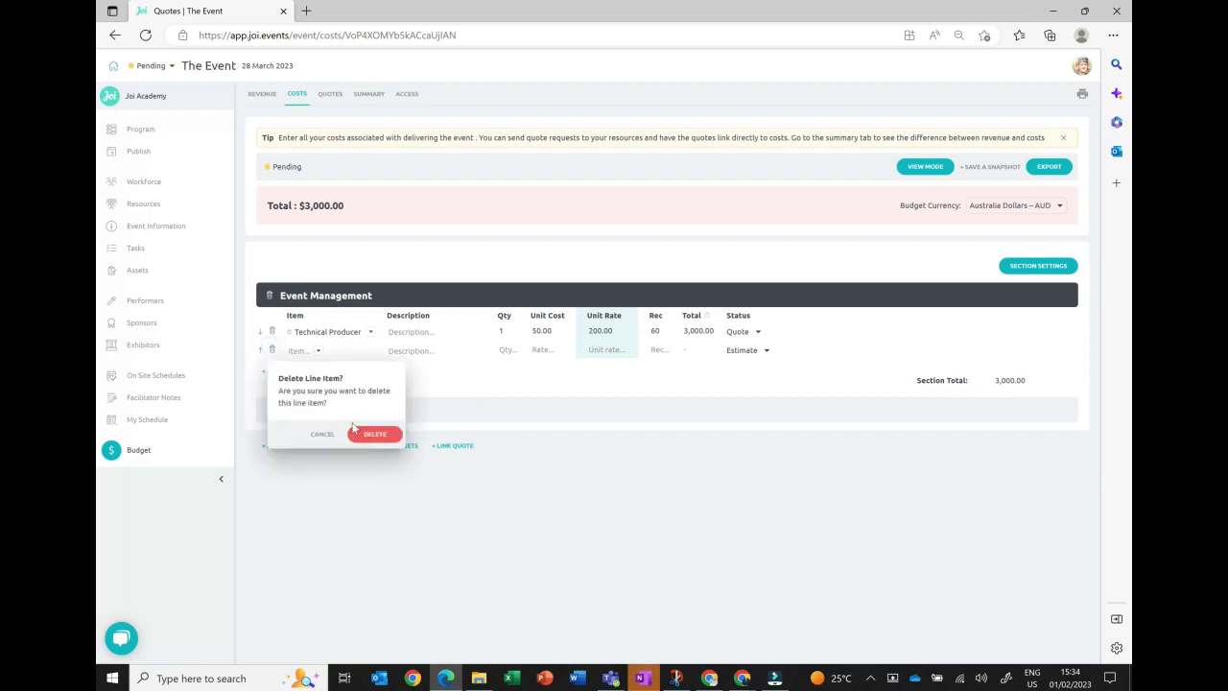
{"action": "left_click", "coordinate": [363, 438]}
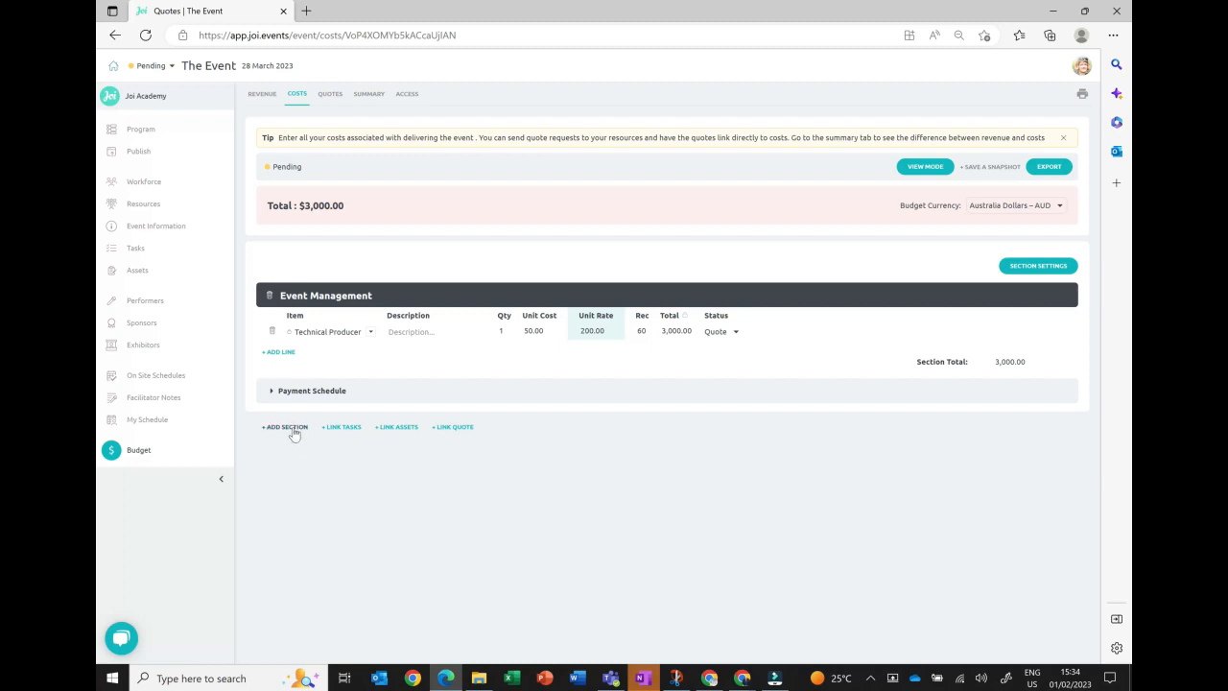
{"action": "left_click", "coordinate": [307, 399]}
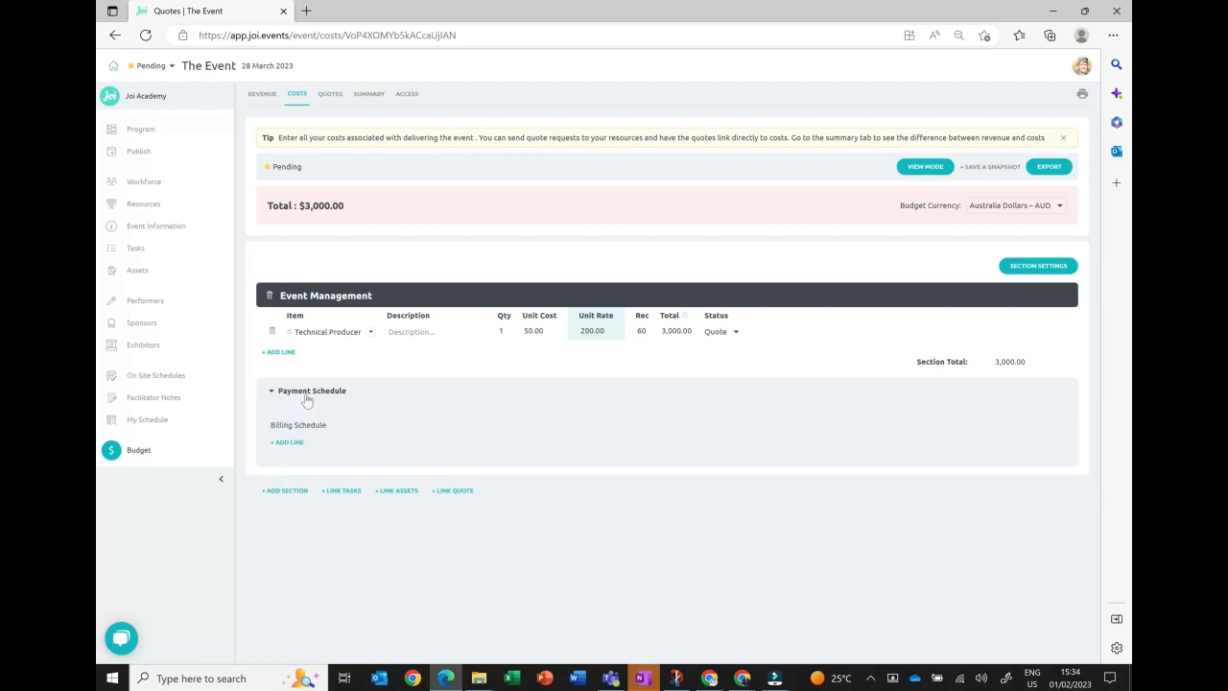
- Collapse the Event Management payment schedule and review the tasks available for linking to the costs
{"action": "left_click", "coordinate": [308, 397]}
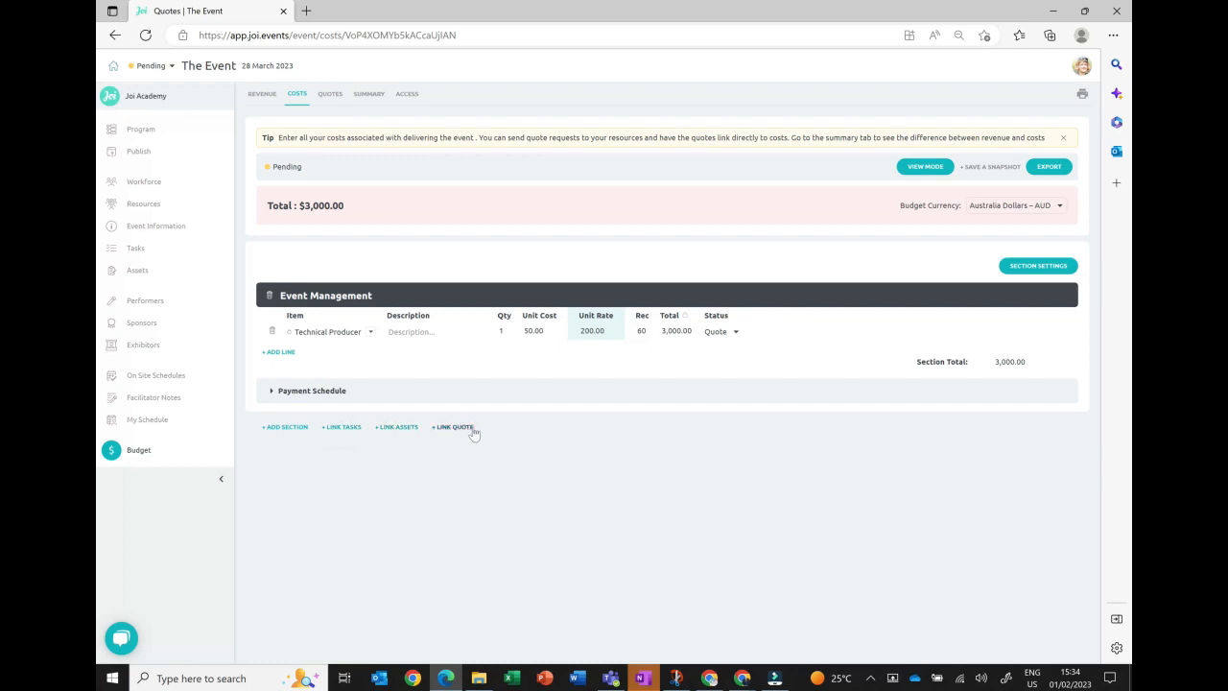
{"action": "left_click", "coordinate": [344, 426]}
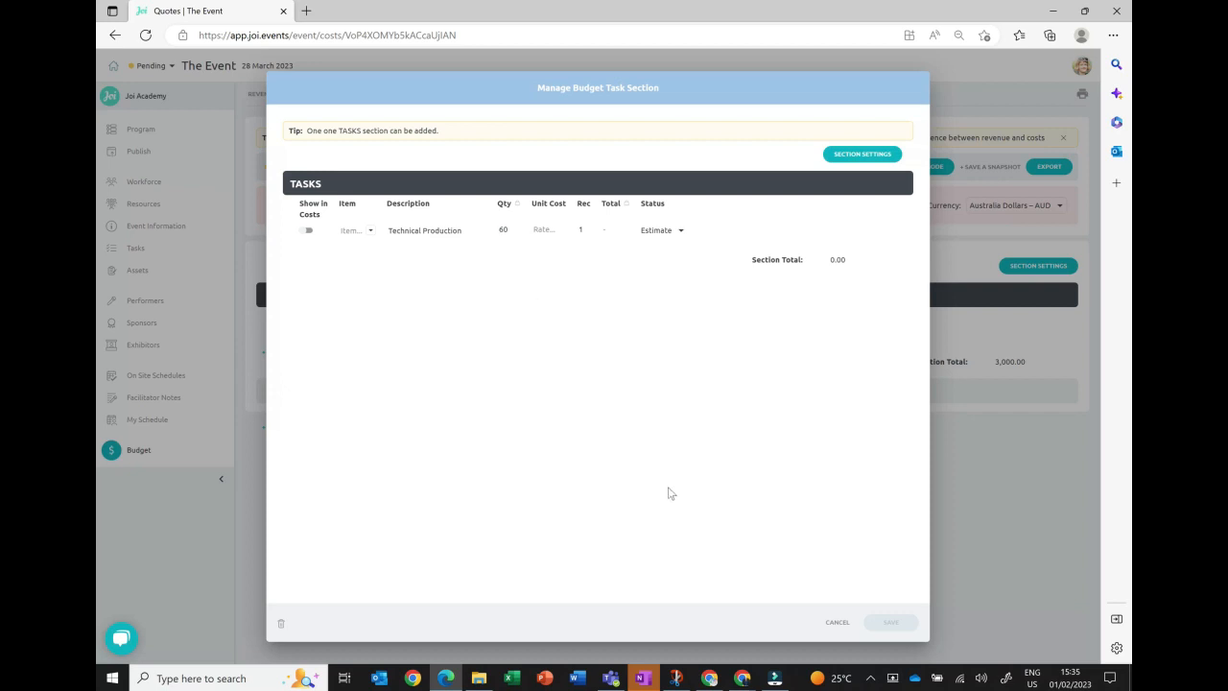
{"action": "left_click", "coordinate": [837, 622]}
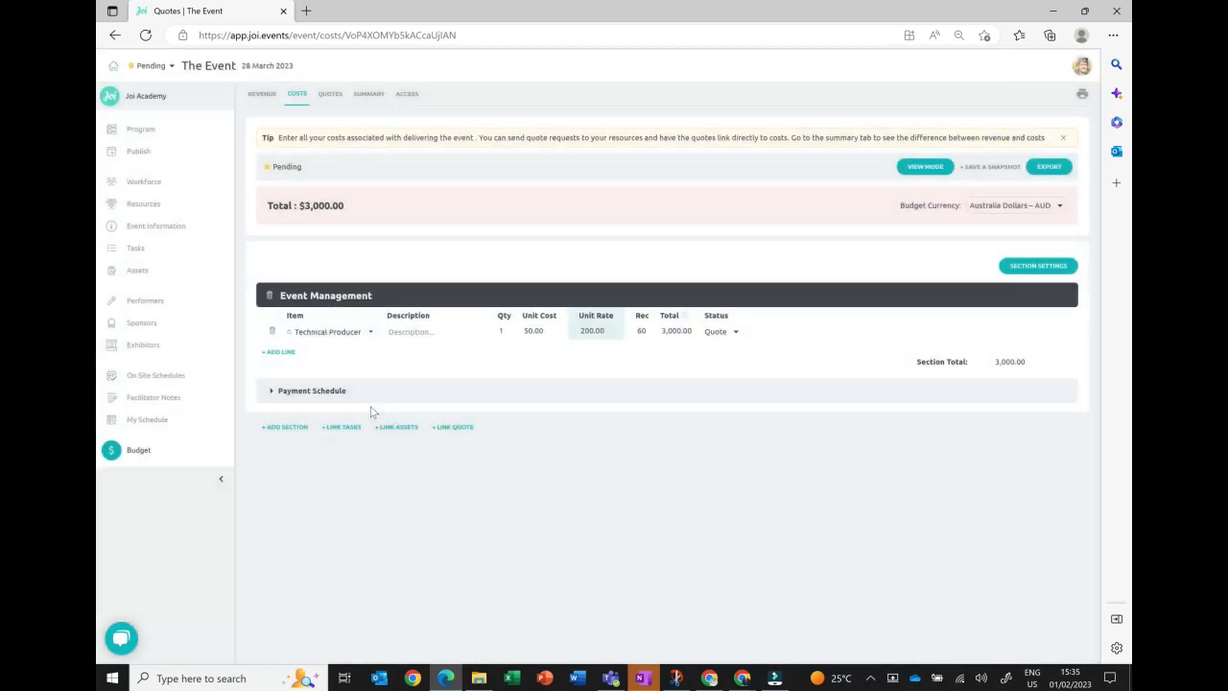
- Review the details of the Technical Production task in the event's task list
{"action": "left_click", "coordinate": [148, 248]}
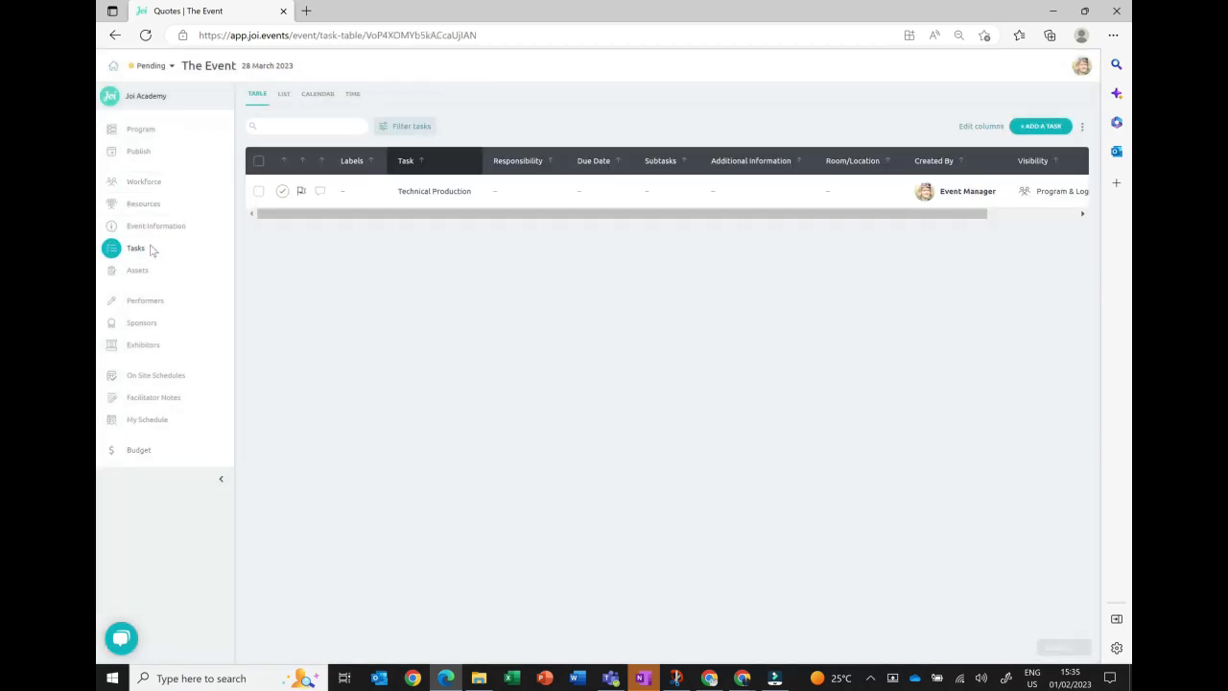
{"action": "left_click", "coordinate": [444, 190]}
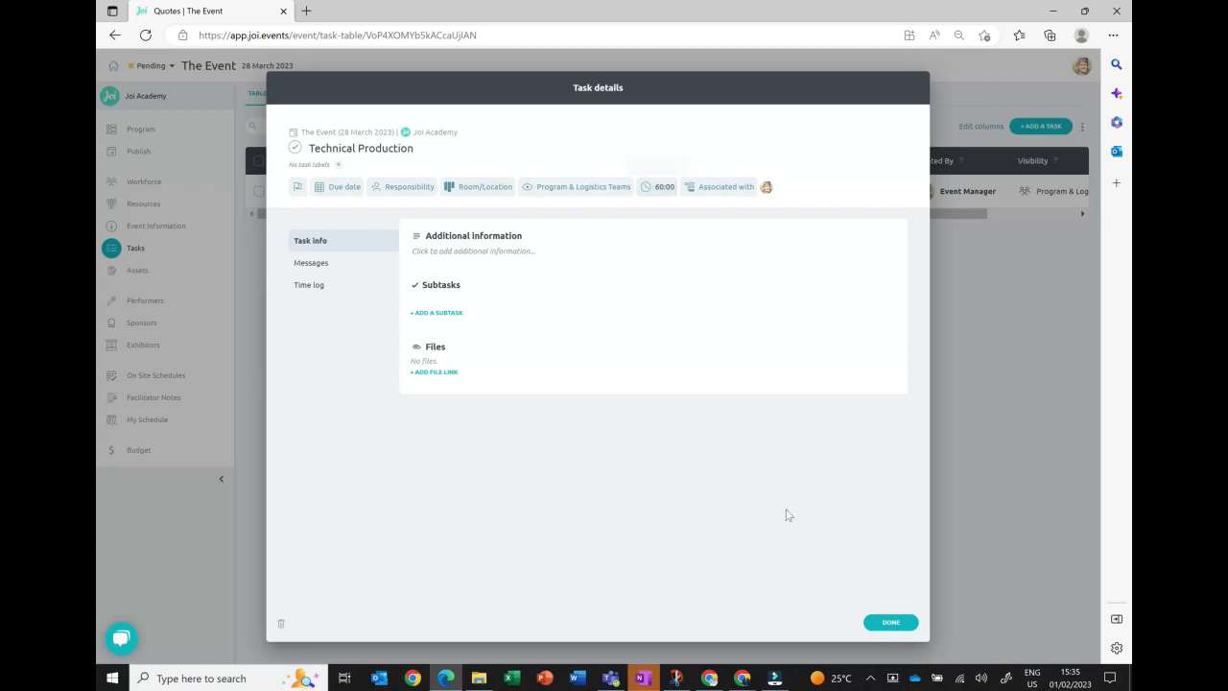
{"action": "left_click", "coordinate": [891, 622]}
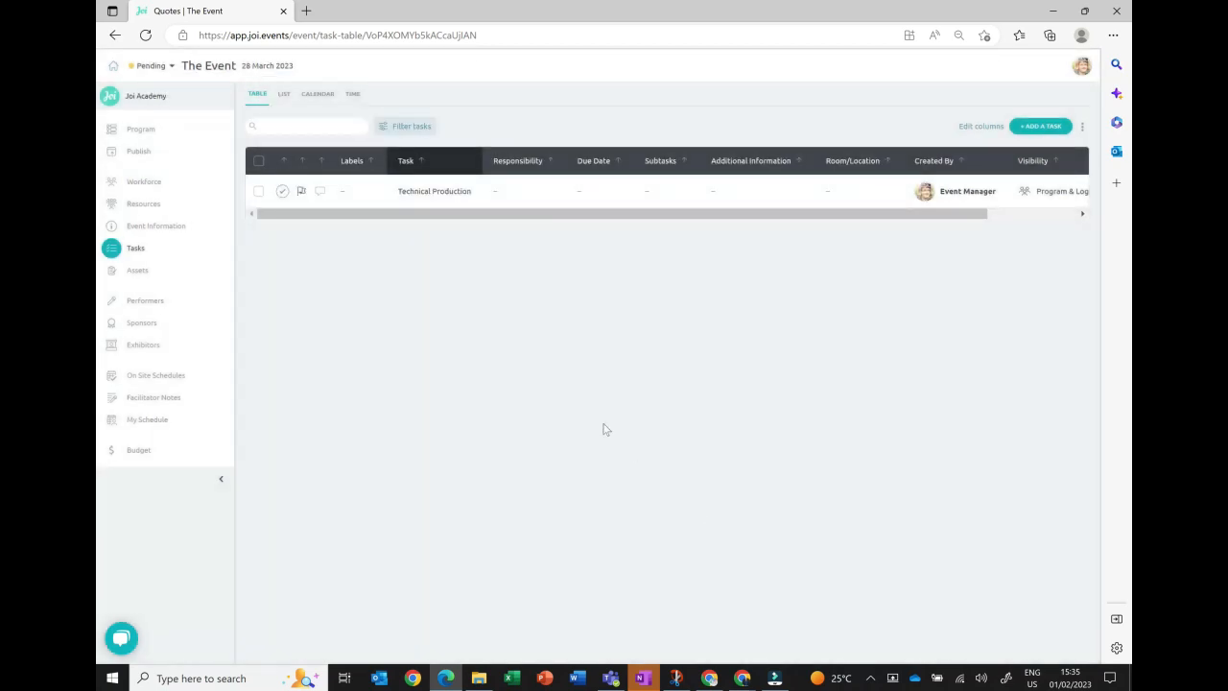
- Return to the budget costs and link the Technical Production task, showing it in costs with Technical Producer as its item
{"action": "left_click", "coordinate": [151, 451]}
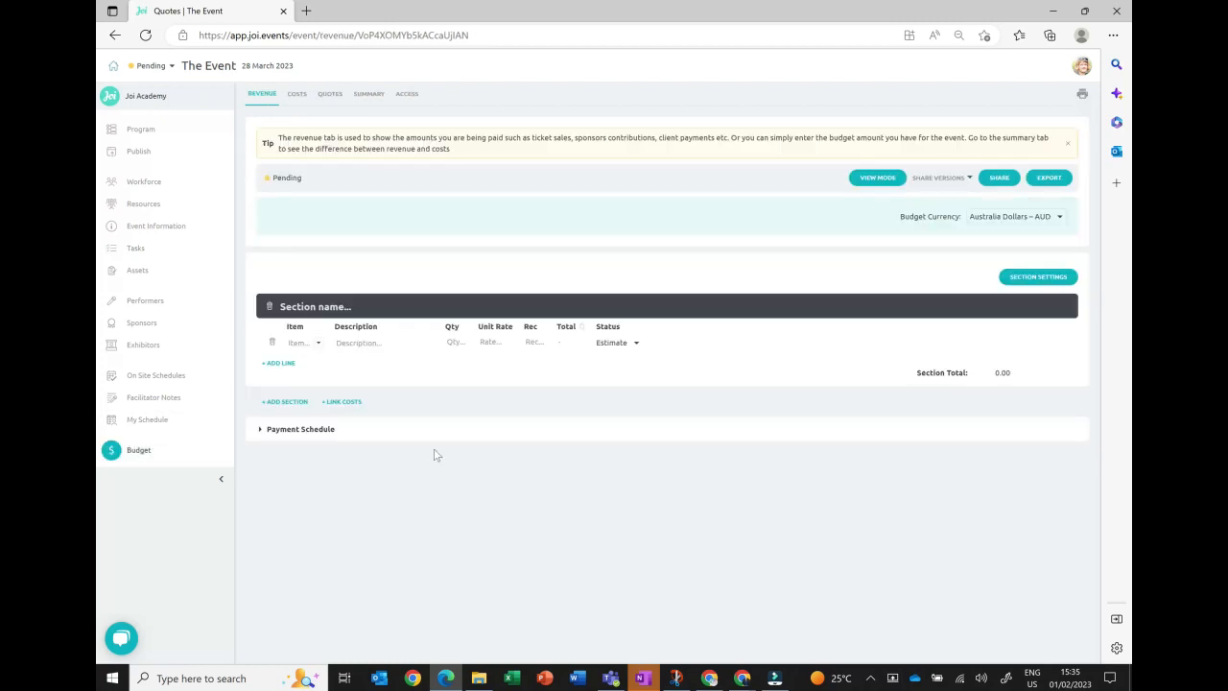
{"action": "left_click", "coordinate": [297, 94]}
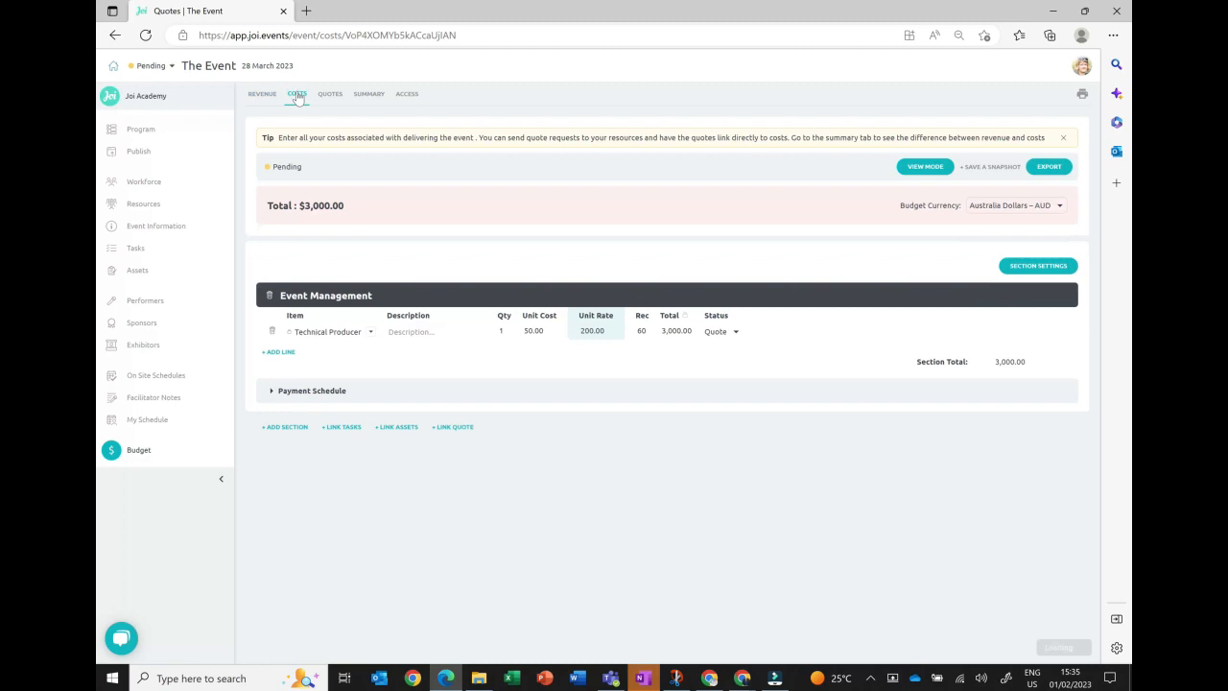
{"action": "left_click", "coordinate": [342, 426]}
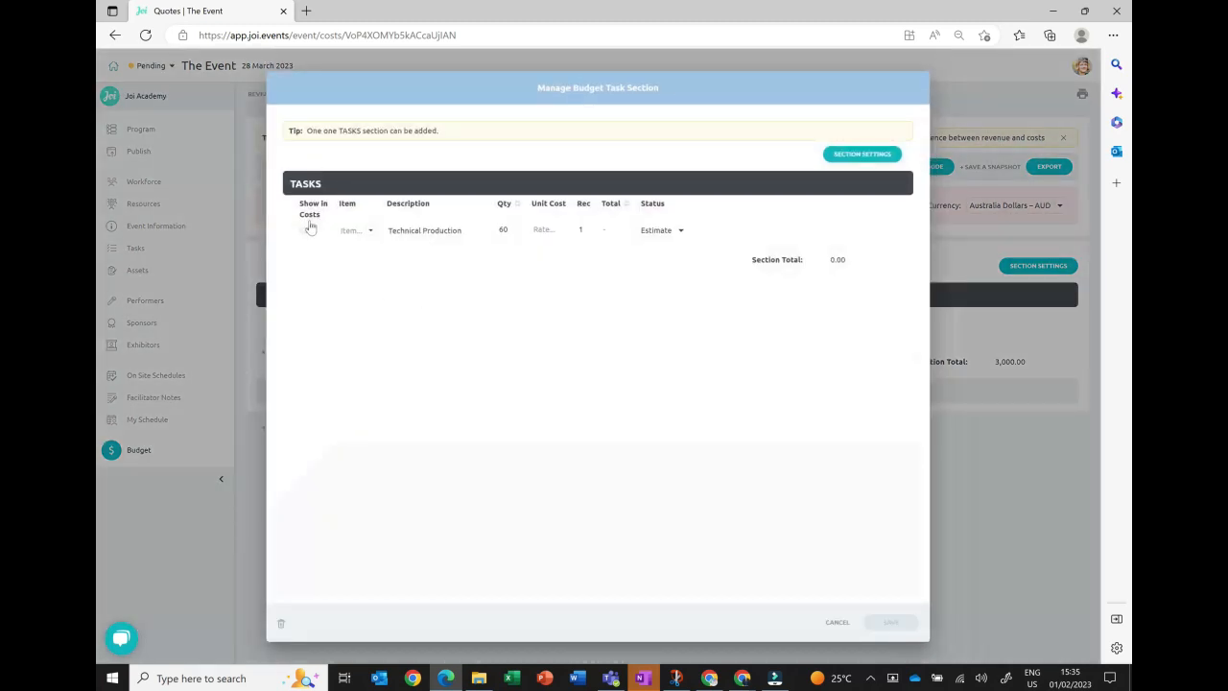
{"action": "left_click", "coordinate": [309, 232]}
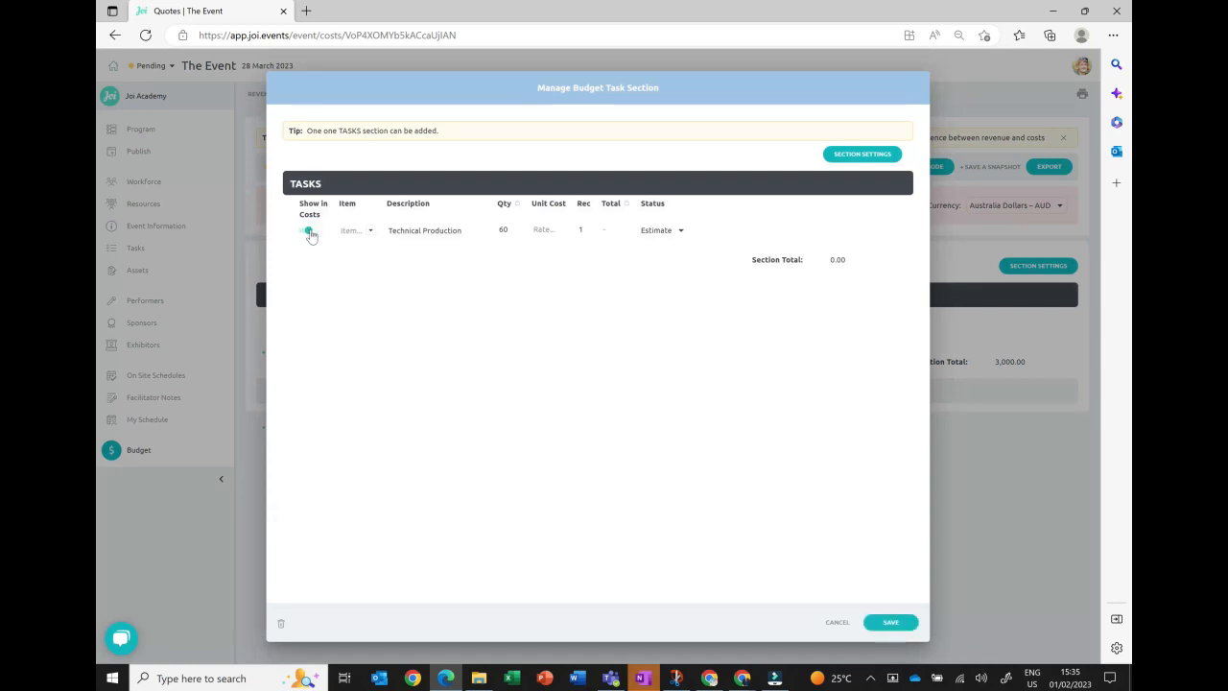
{"action": "left_click", "coordinate": [371, 232]}
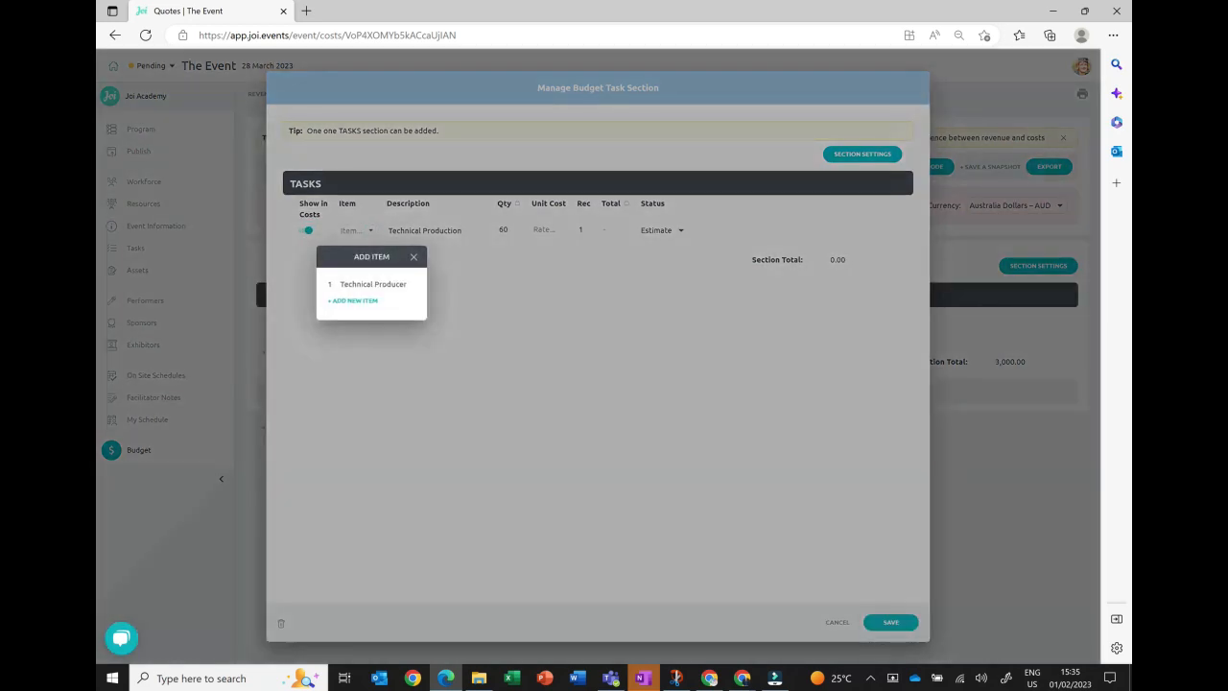
{"action": "left_click", "coordinate": [377, 286]}
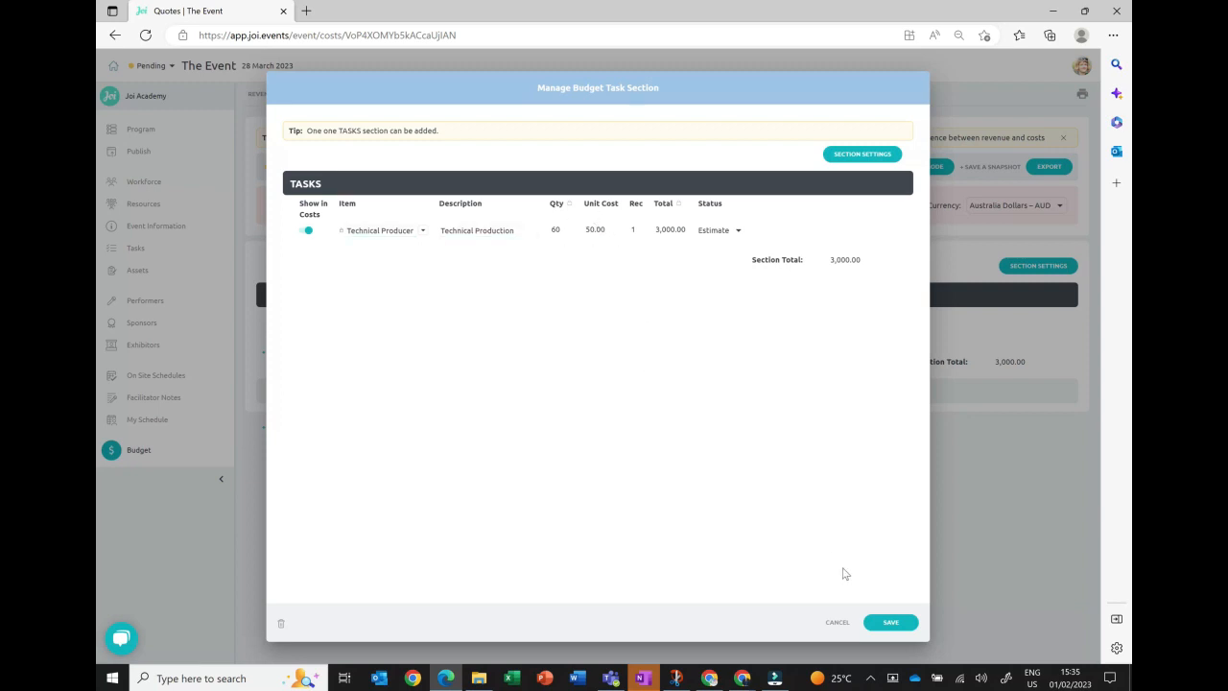
{"action": "left_click", "coordinate": [889, 626]}
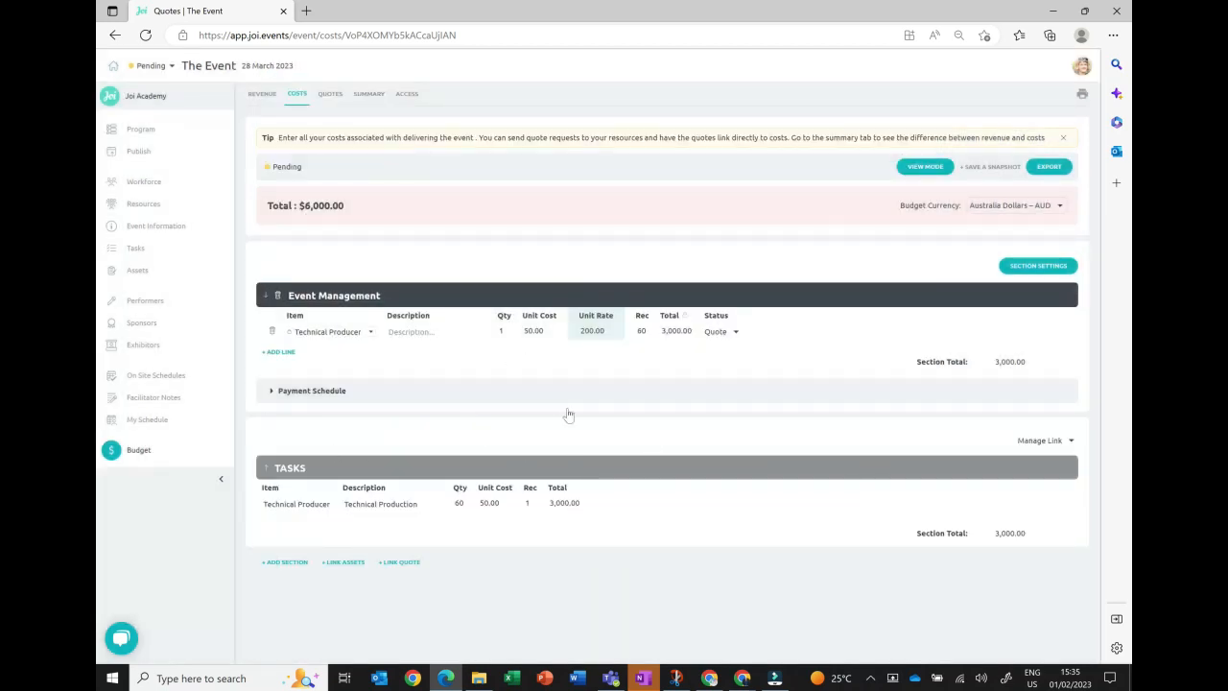
{"action": "left_click", "coordinate": [1024, 444]}
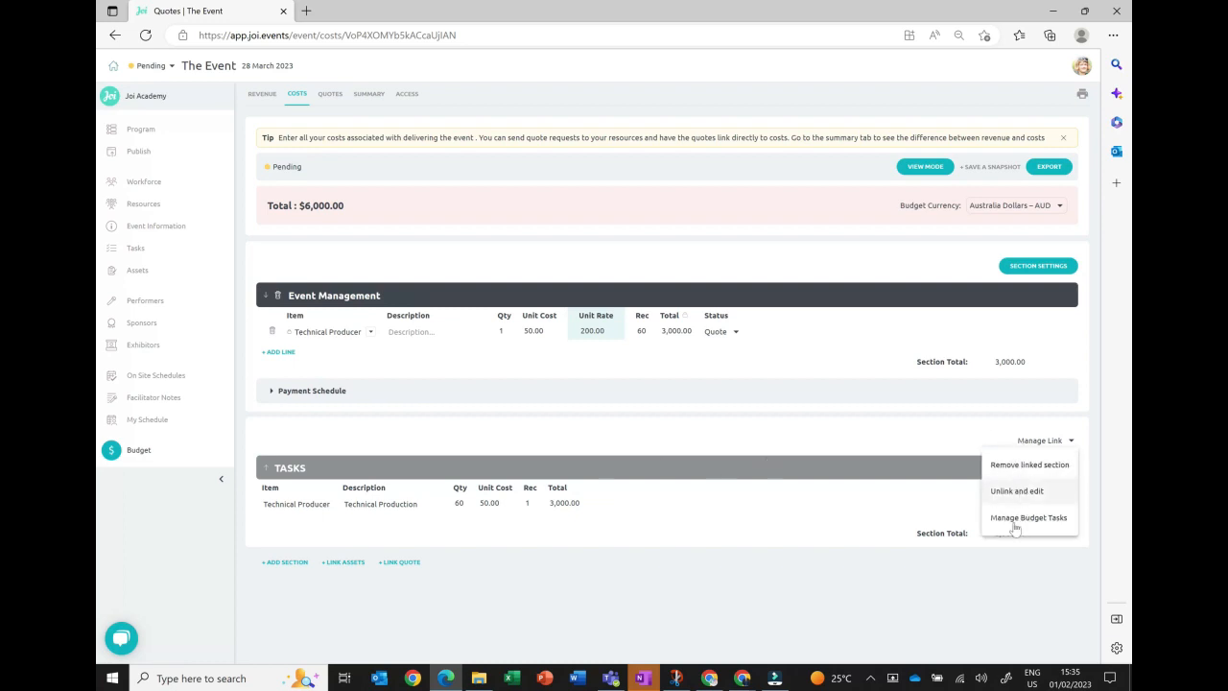
{"action": "left_click", "coordinate": [913, 448]}
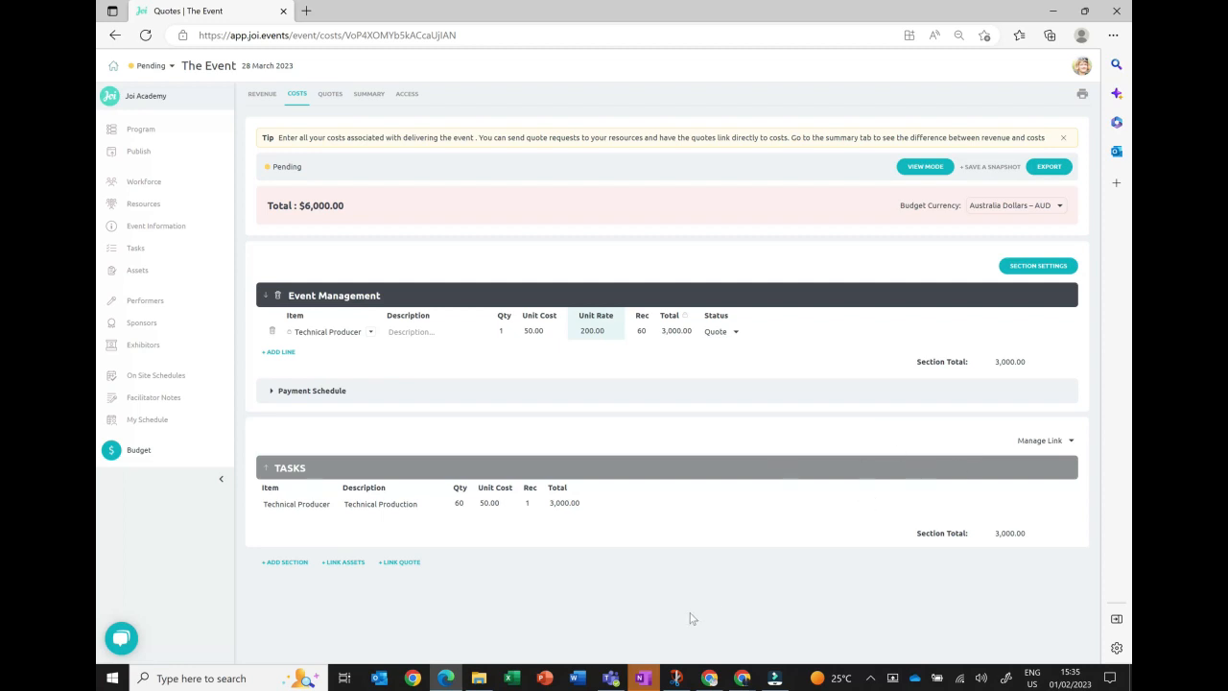
- Link assets to the costs, showing the Opening Video asset and naming its item "Viideo"
{"action": "left_click", "coordinate": [344, 562]}
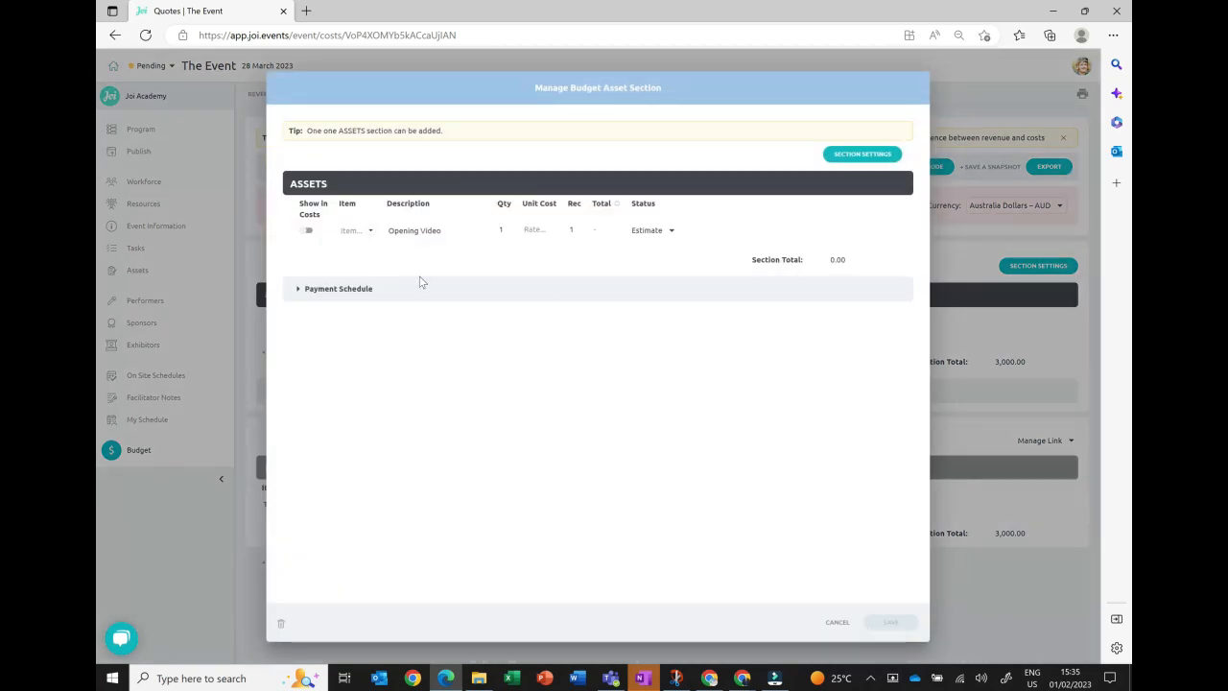
{"action": "left_click", "coordinate": [308, 231]}
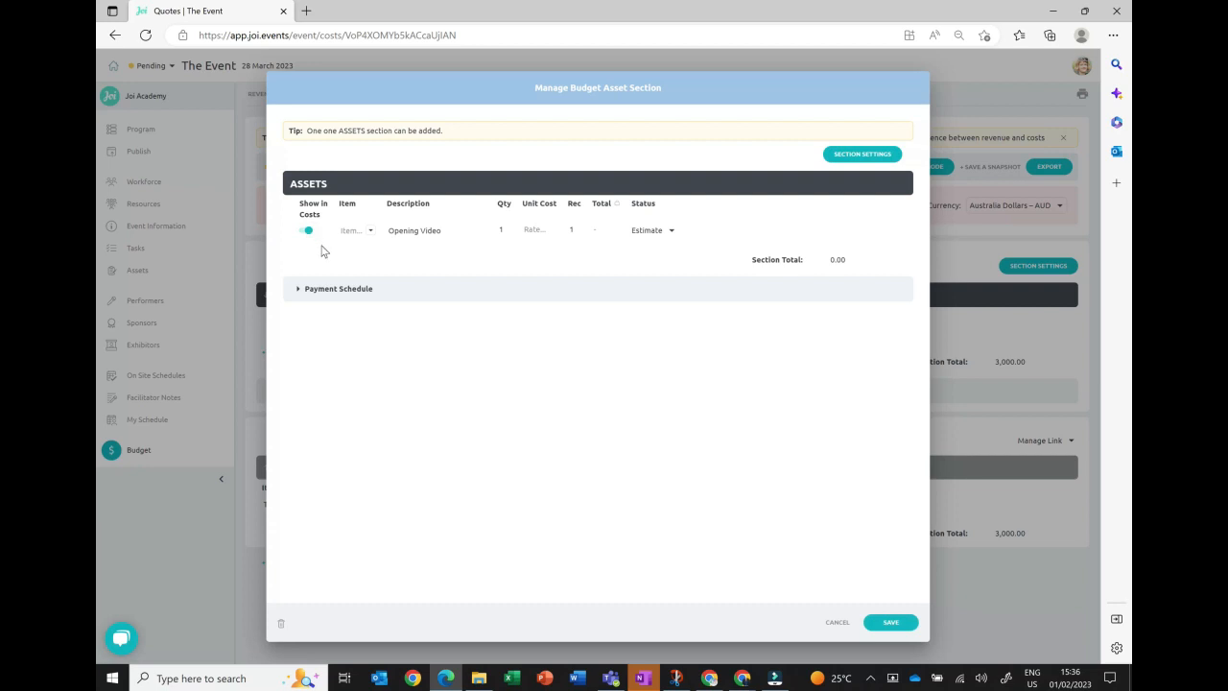
{"action": "left_click", "coordinate": [352, 232]}
{"action": "type", "text": "Viided"}
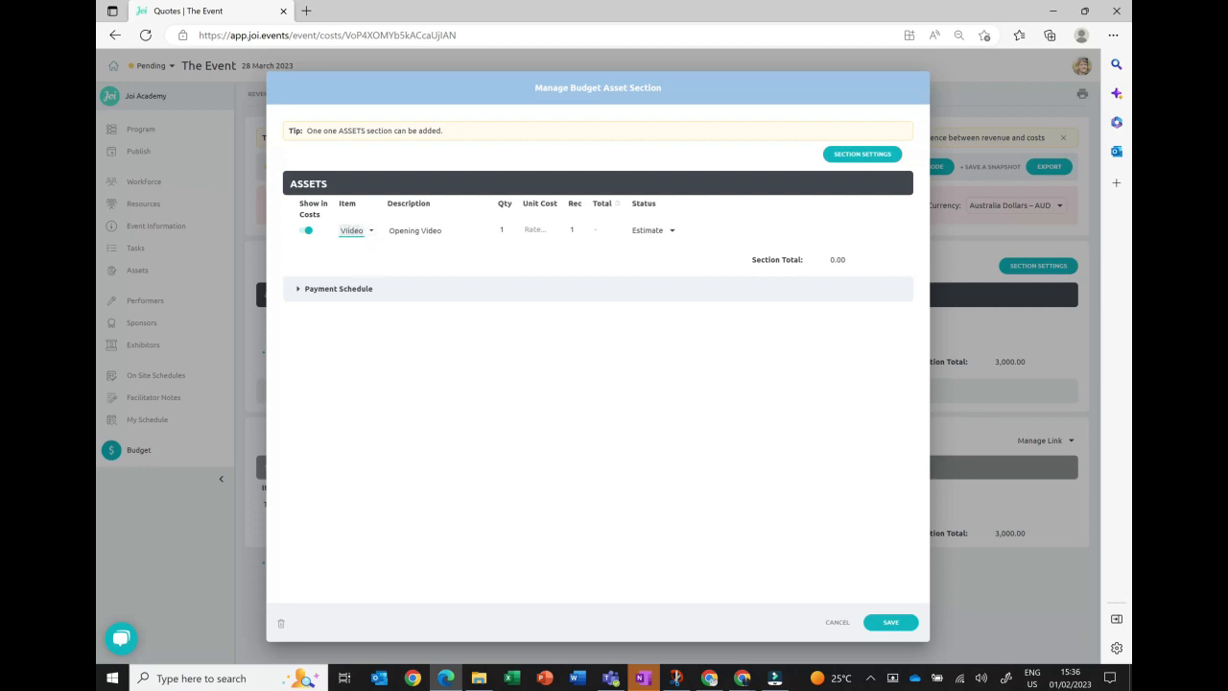
- Set the Opening Video asset's unit cost to 15,000 and its status to Actual
{"action": "left_click", "coordinate": [536, 229]}
{"action": "type", "text": "15,000"}
{"action": "left_click", "coordinate": [572, 265]}
{"action": "left_click", "coordinate": [684, 232]}
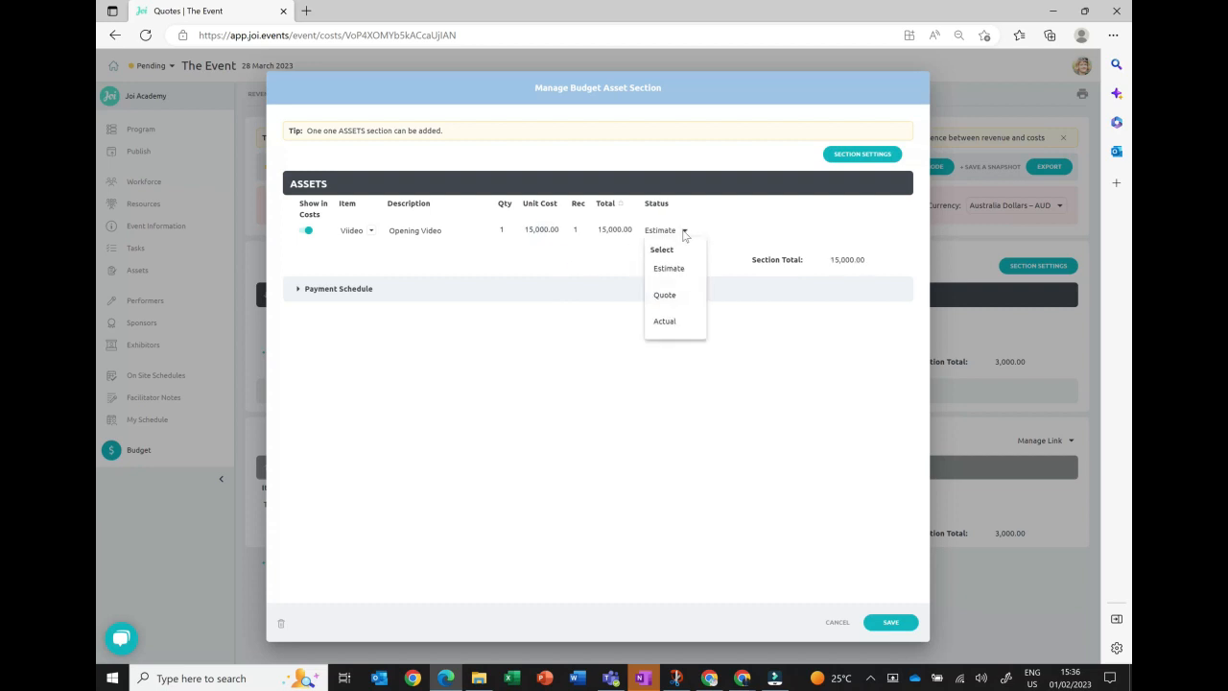
{"action": "left_click", "coordinate": [676, 322]}
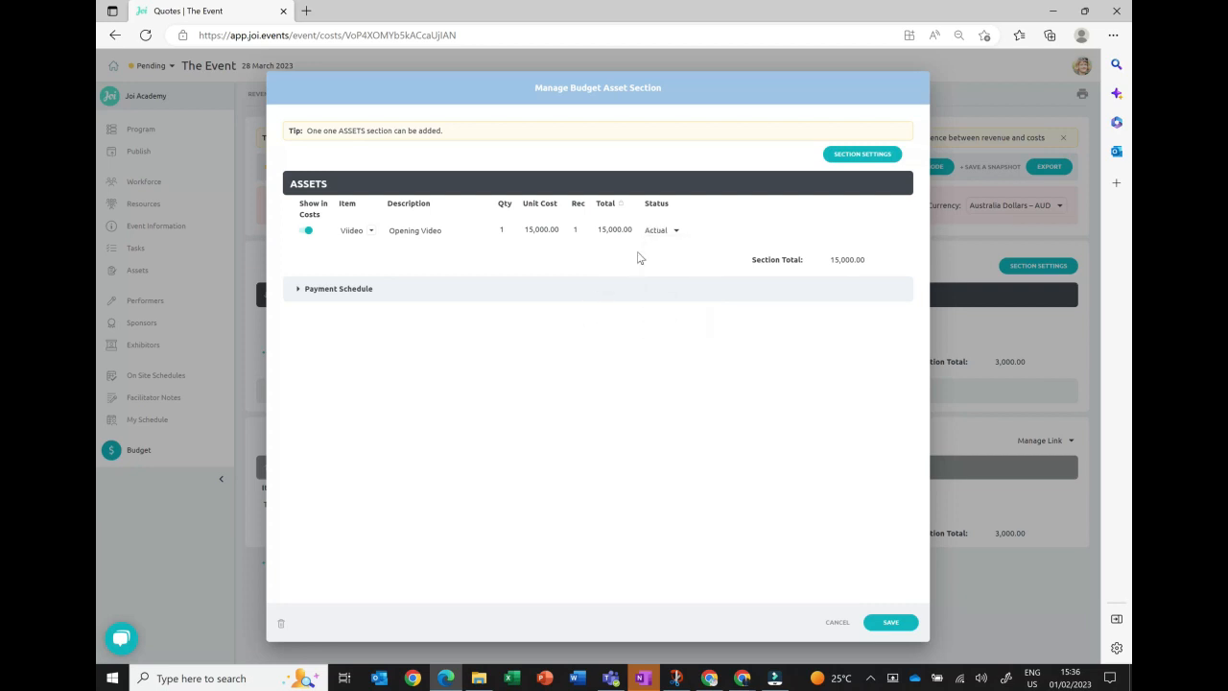
- Turn on Show Revenue Unit Rate and a 20% revenue markup for the ASSETS section, and save it with markup applied to Opening Video
{"action": "left_click", "coordinate": [857, 155]}
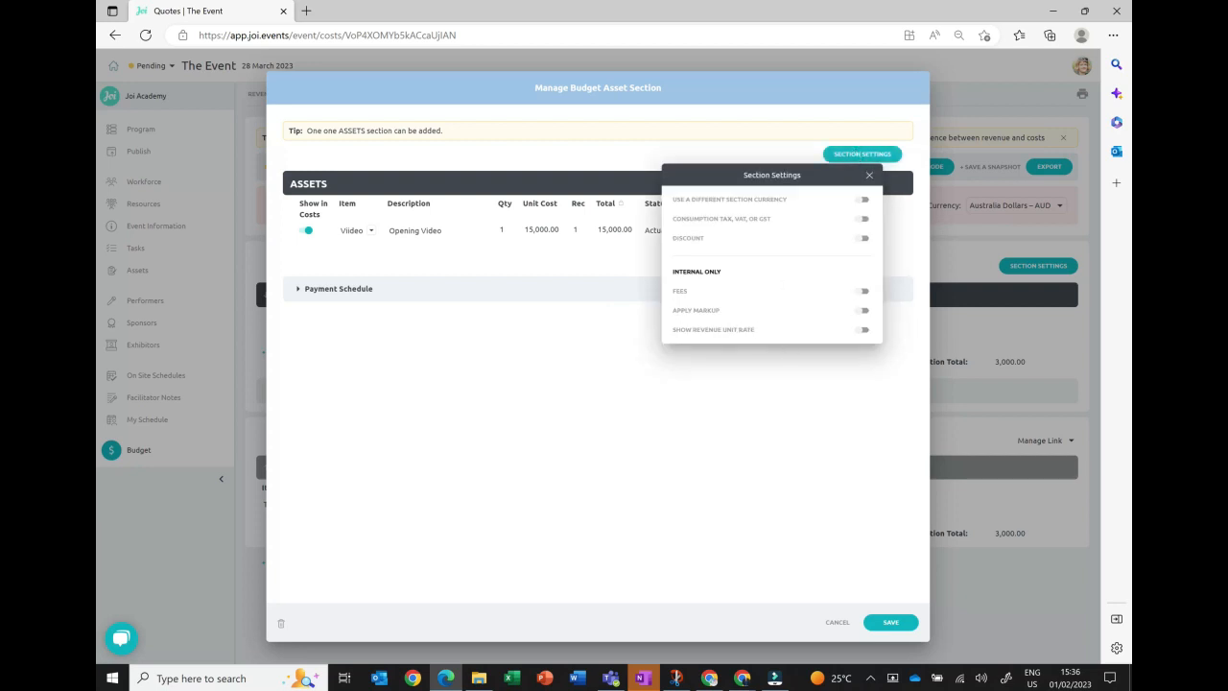
{"action": "left_click", "coordinate": [863, 330]}
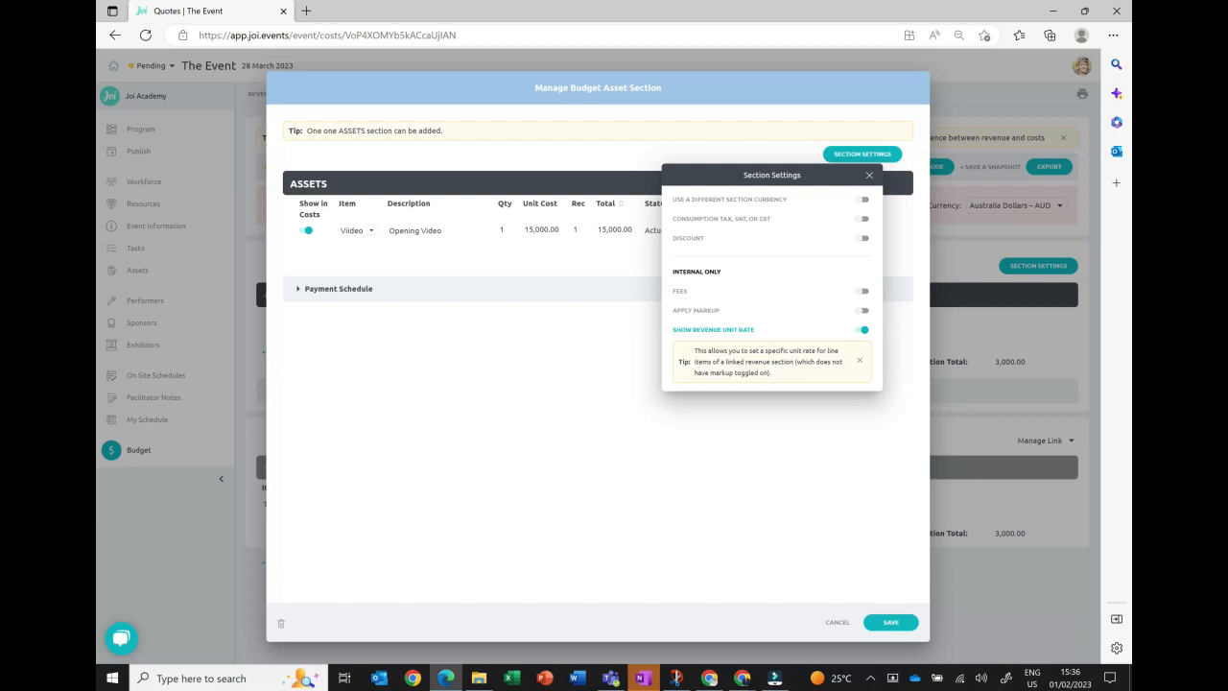
{"action": "left_click", "coordinate": [864, 310]}
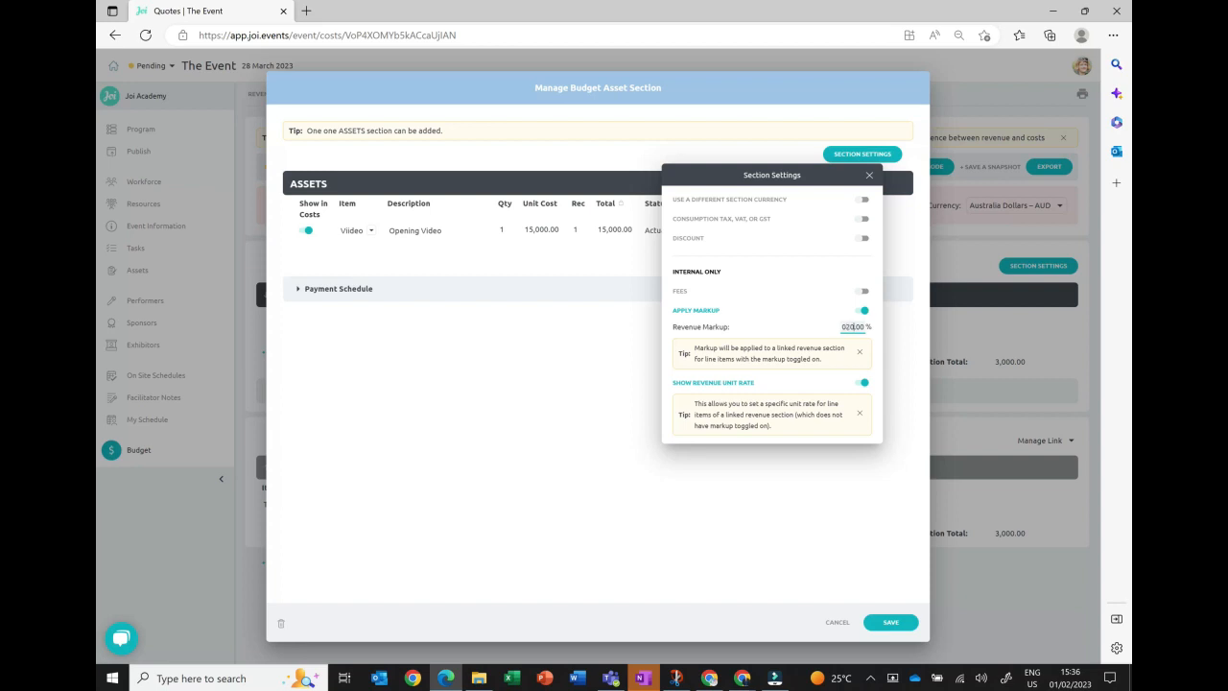
{"action": "left_click", "coordinate": [818, 501]}
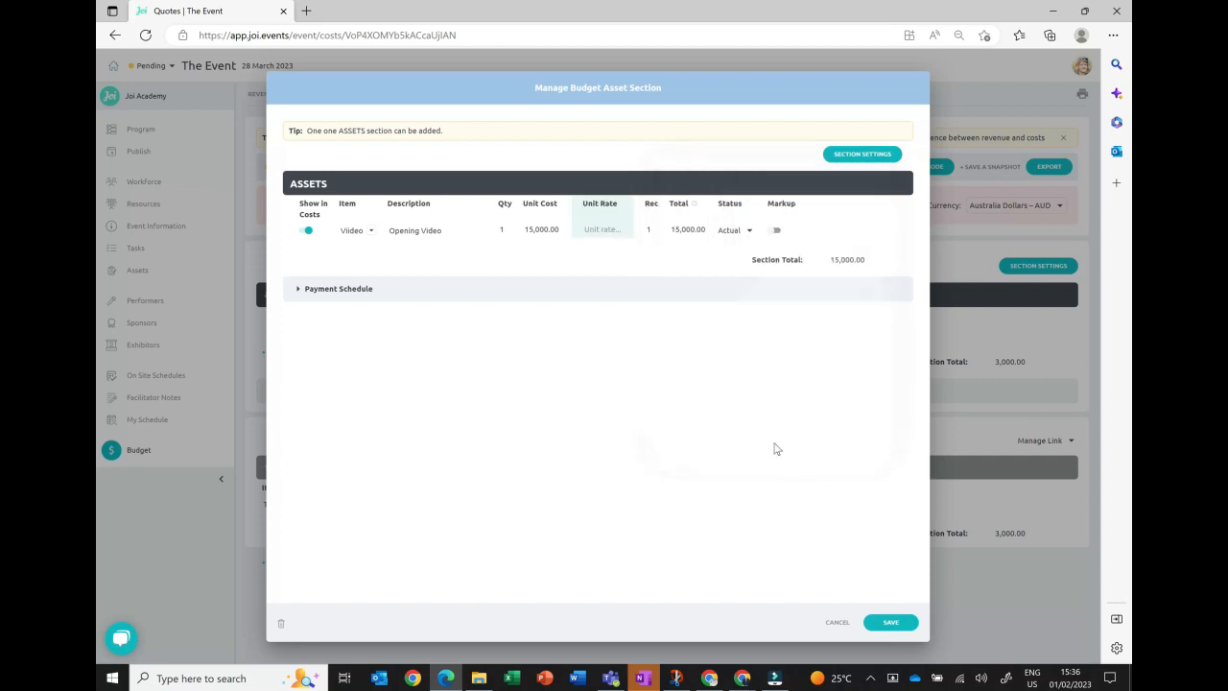
{"action": "left_click", "coordinate": [775, 233]}
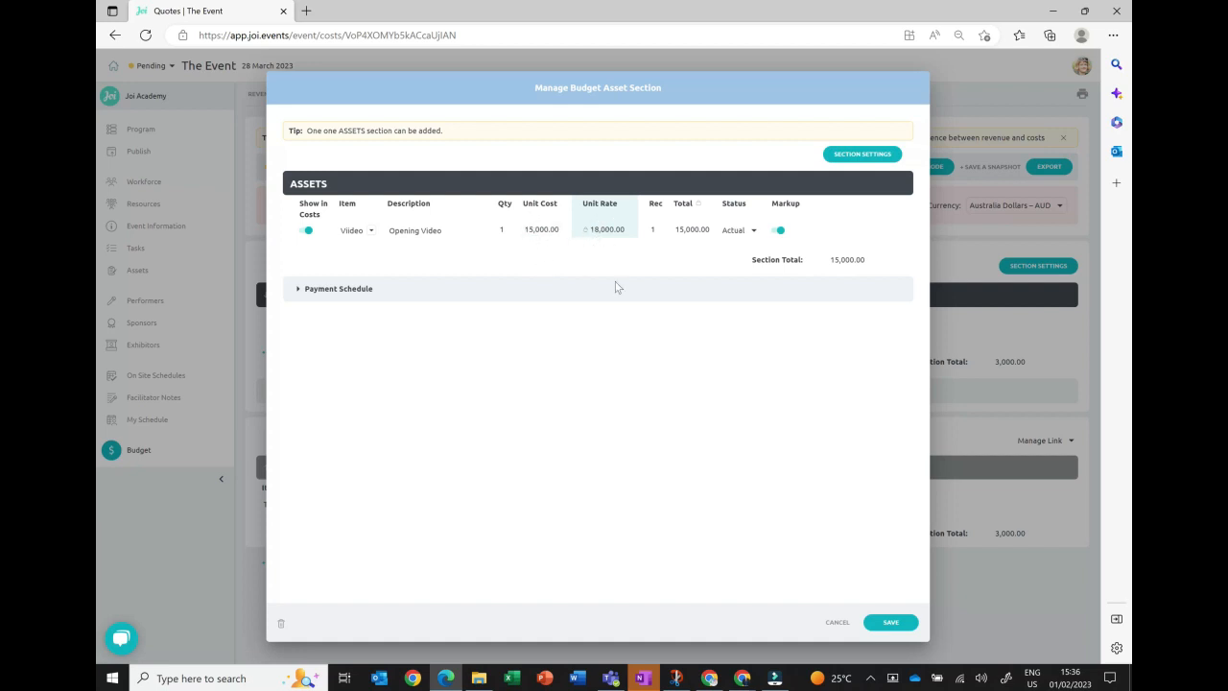
{"action": "left_click", "coordinate": [875, 622]}
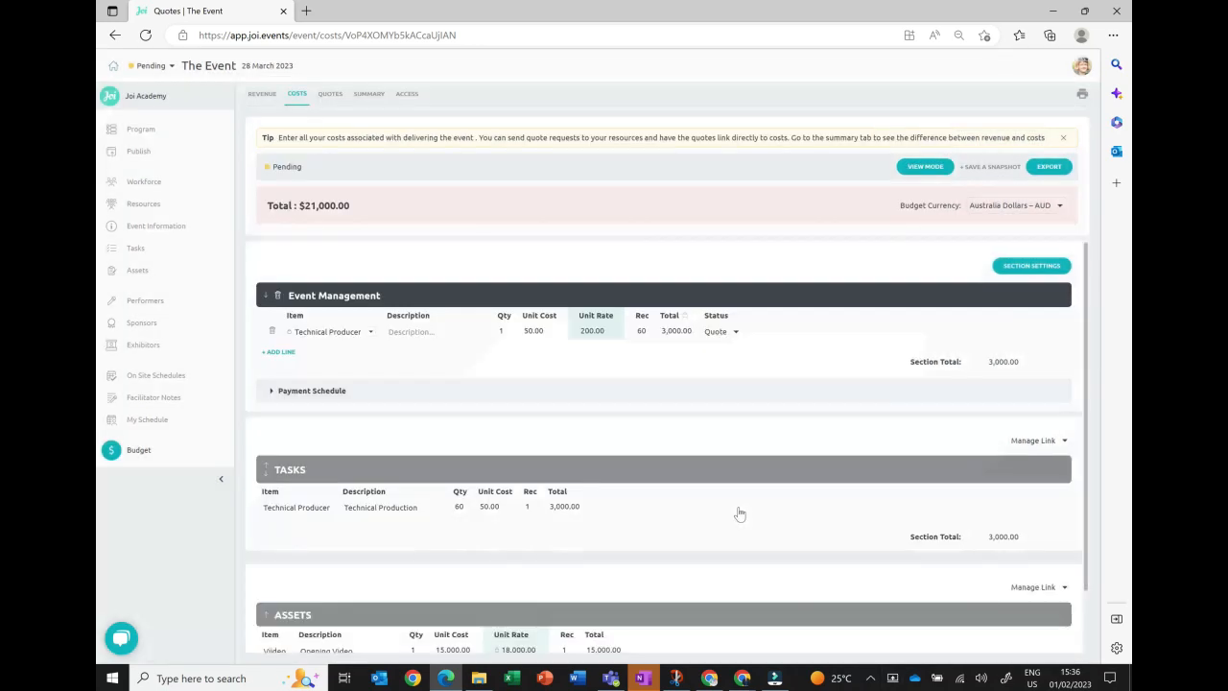
- Link the AV equipment quote to the event's costs
{"action": "scroll", "coordinate": [739, 515], "scroll_direction": "down", "scroll_amount": 2}
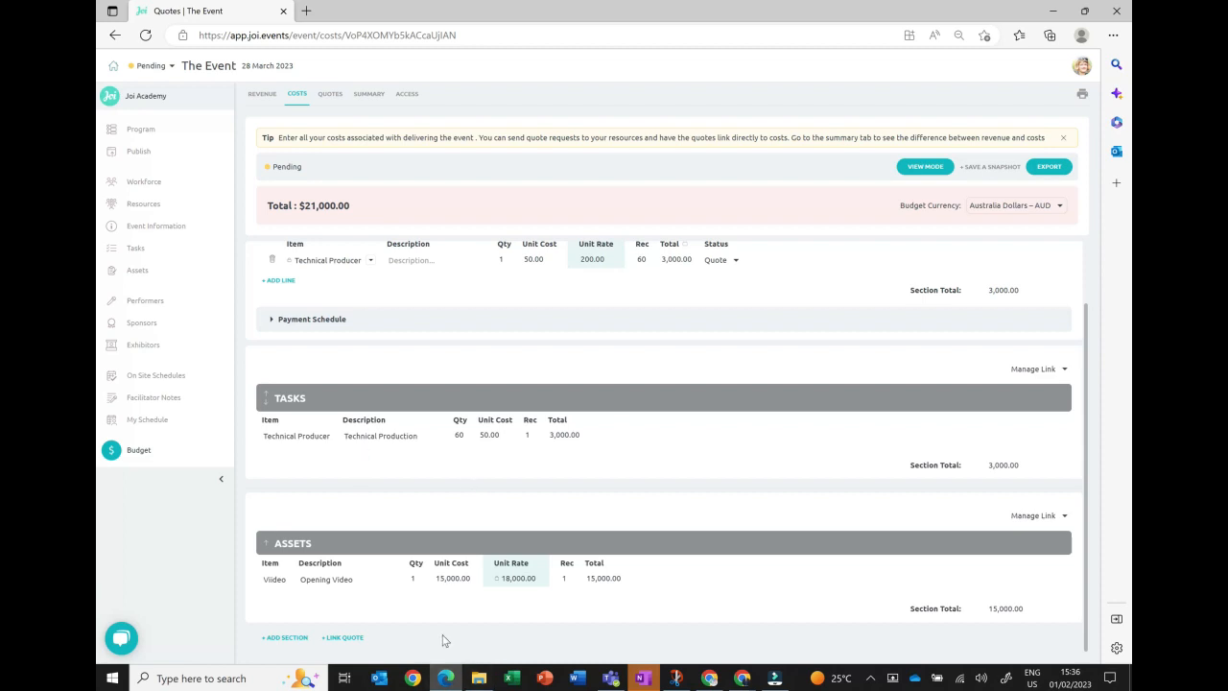
{"action": "left_click", "coordinate": [340, 640]}
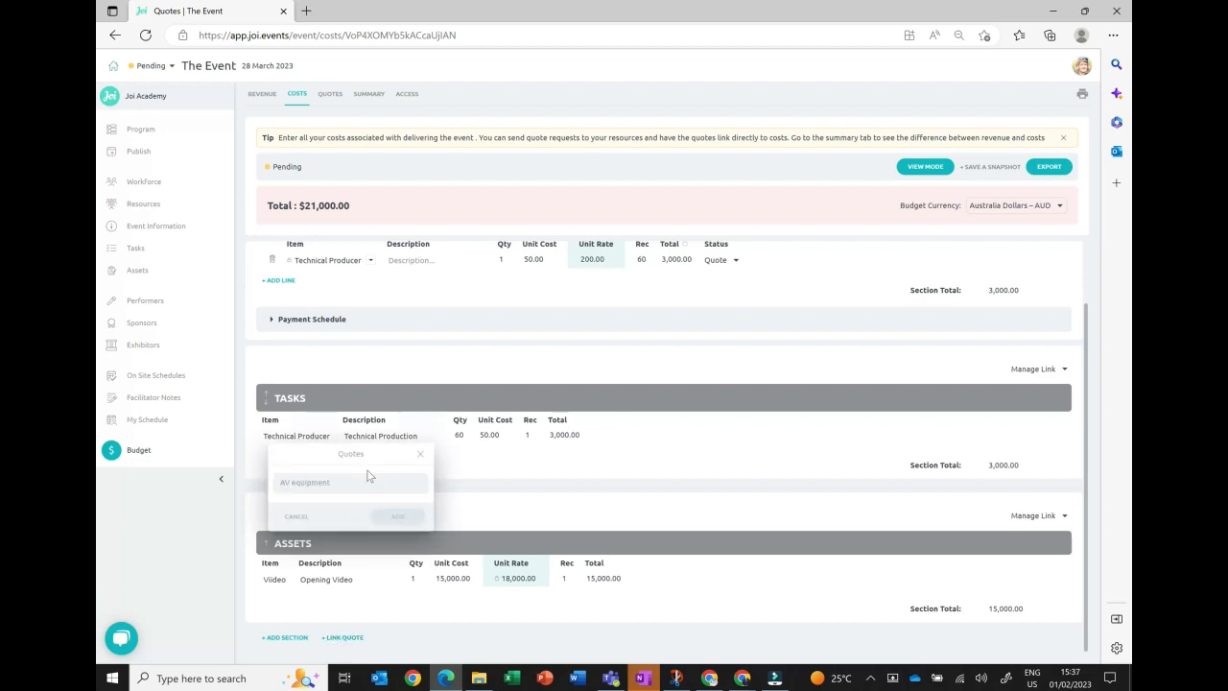
{"action": "left_click", "coordinate": [373, 485]}
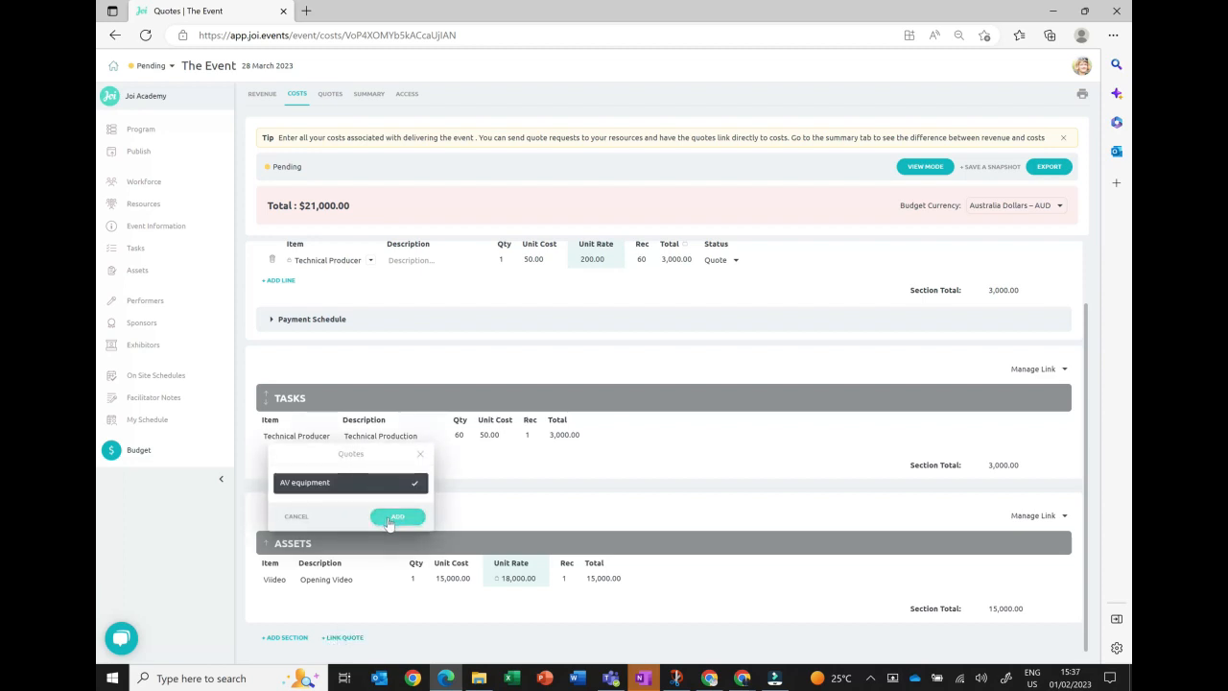
{"action": "left_click", "coordinate": [395, 517]}
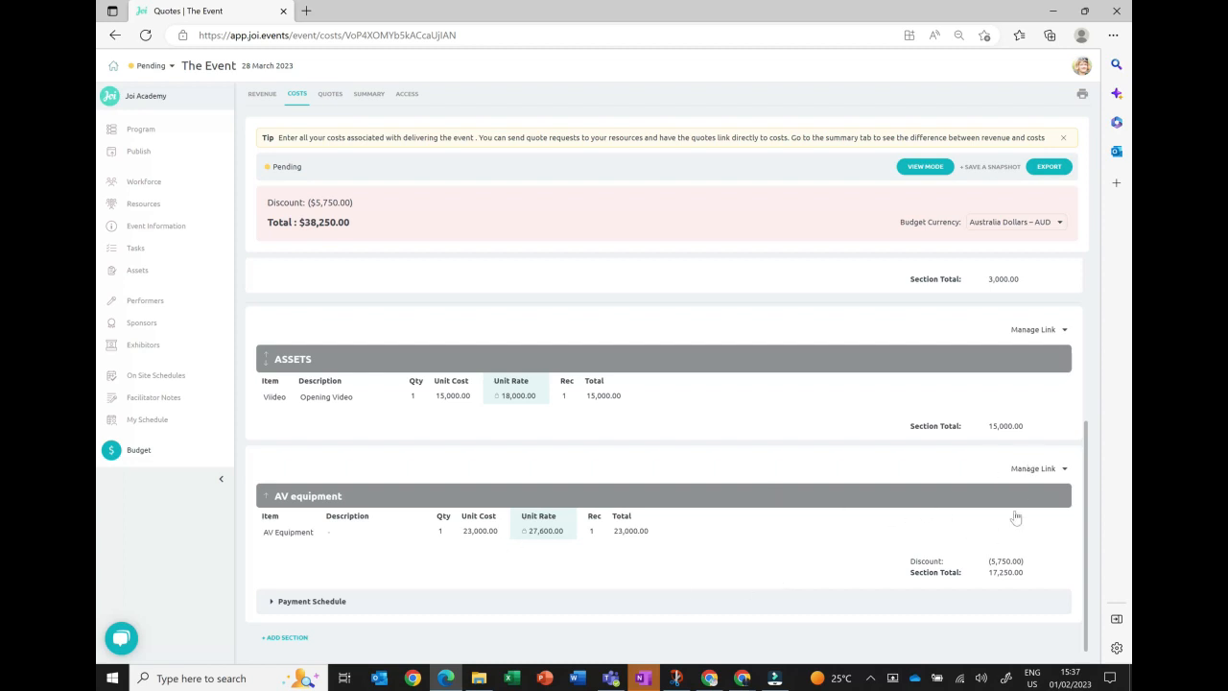
- Open the linked AV equipment quote and inspect its submission form in a new tab, including the reference number and quote link fields
{"action": "left_click", "coordinate": [1046, 468]}
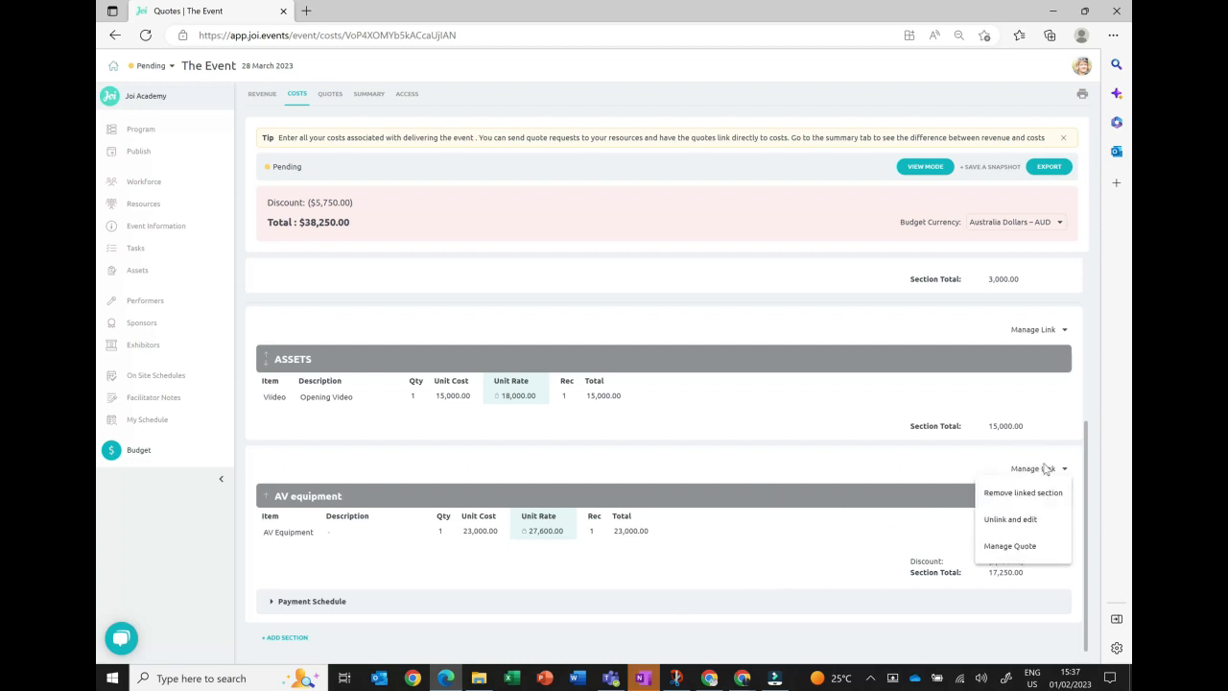
{"action": "left_click", "coordinate": [1009, 546]}
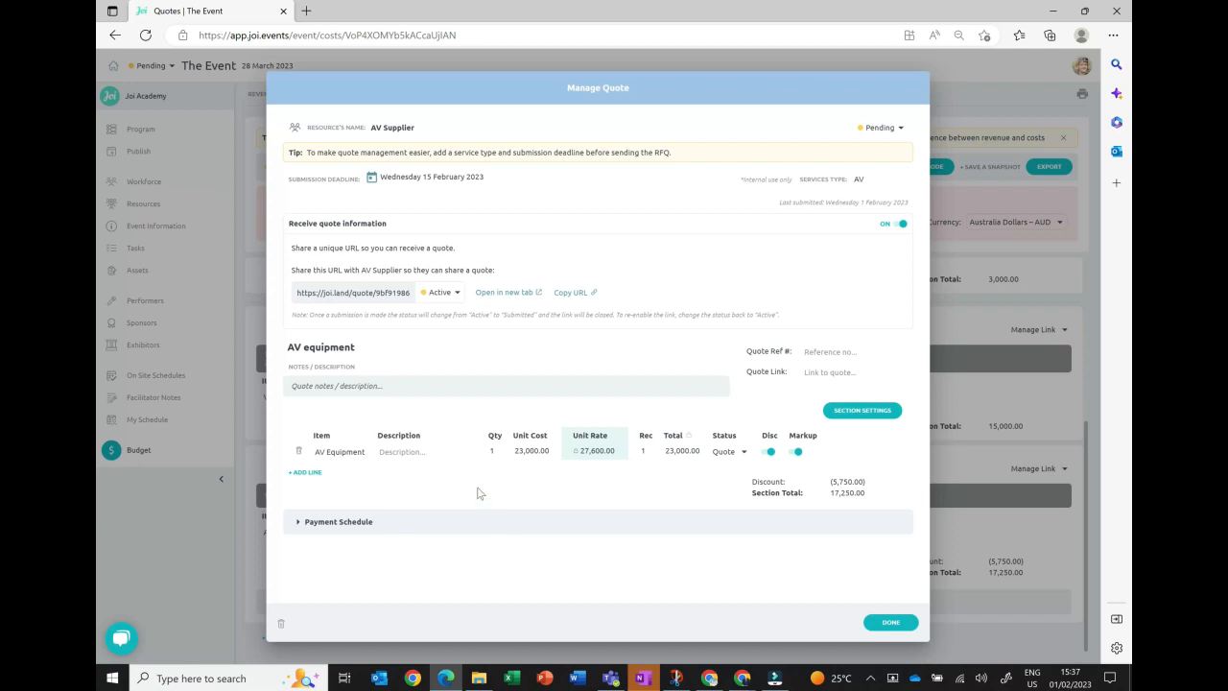
{"action": "left_click", "coordinate": [502, 295]}
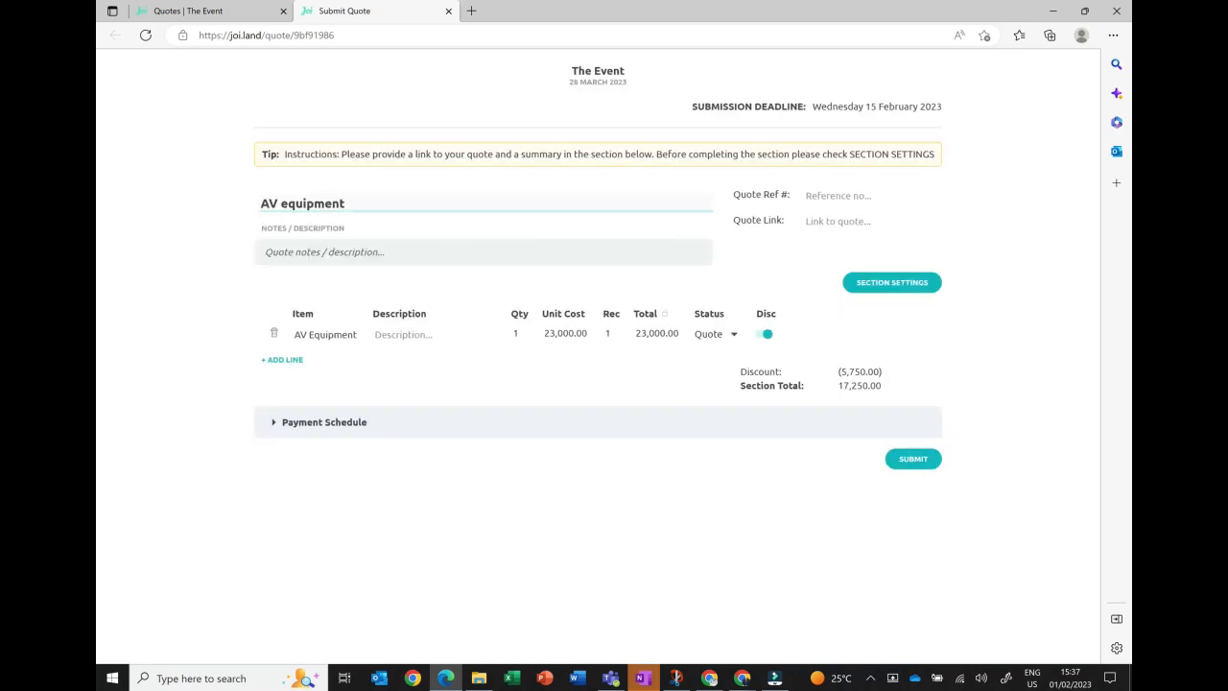
{"action": "left_click", "coordinate": [826, 193]}
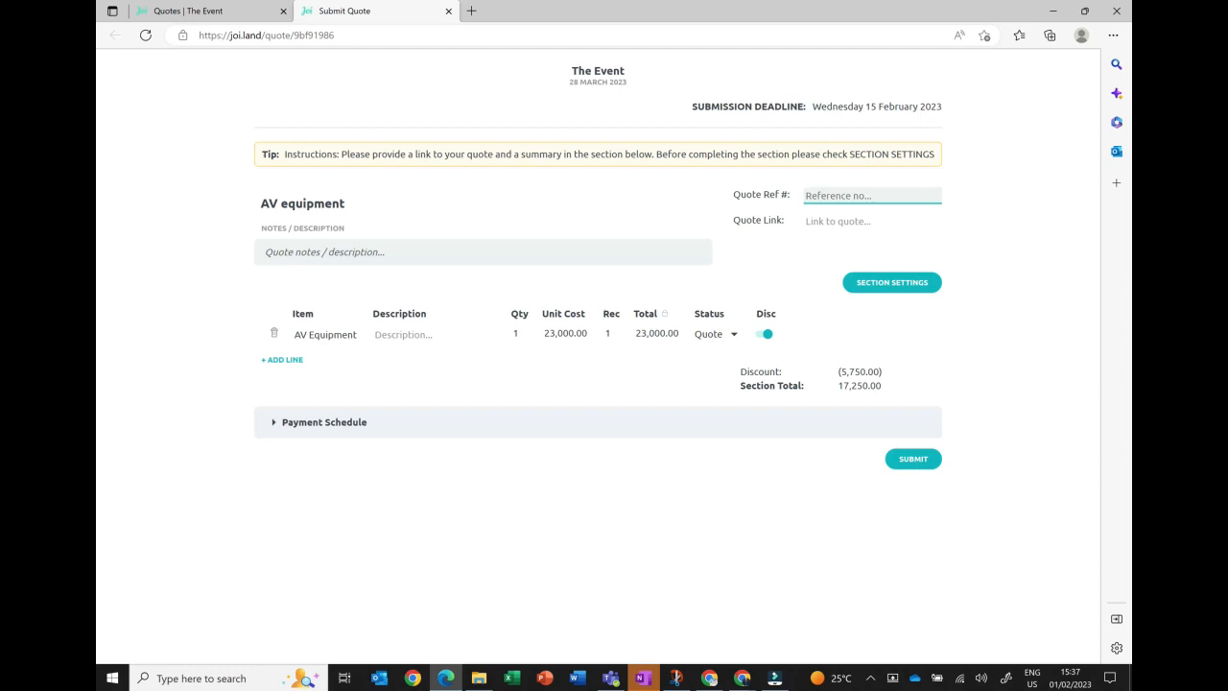
{"action": "left_click", "coordinate": [837, 222]}
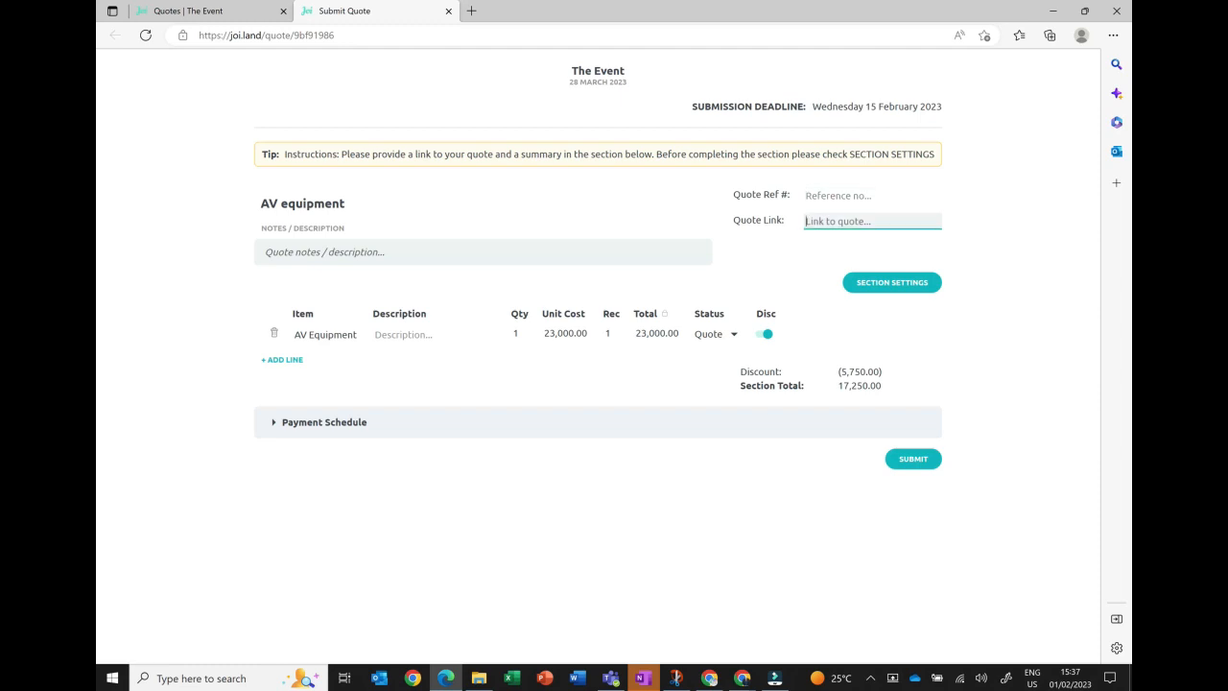
- Add a blank line item to the AV equipment quote form and delete it again
{"action": "left_click", "coordinate": [436, 258]}
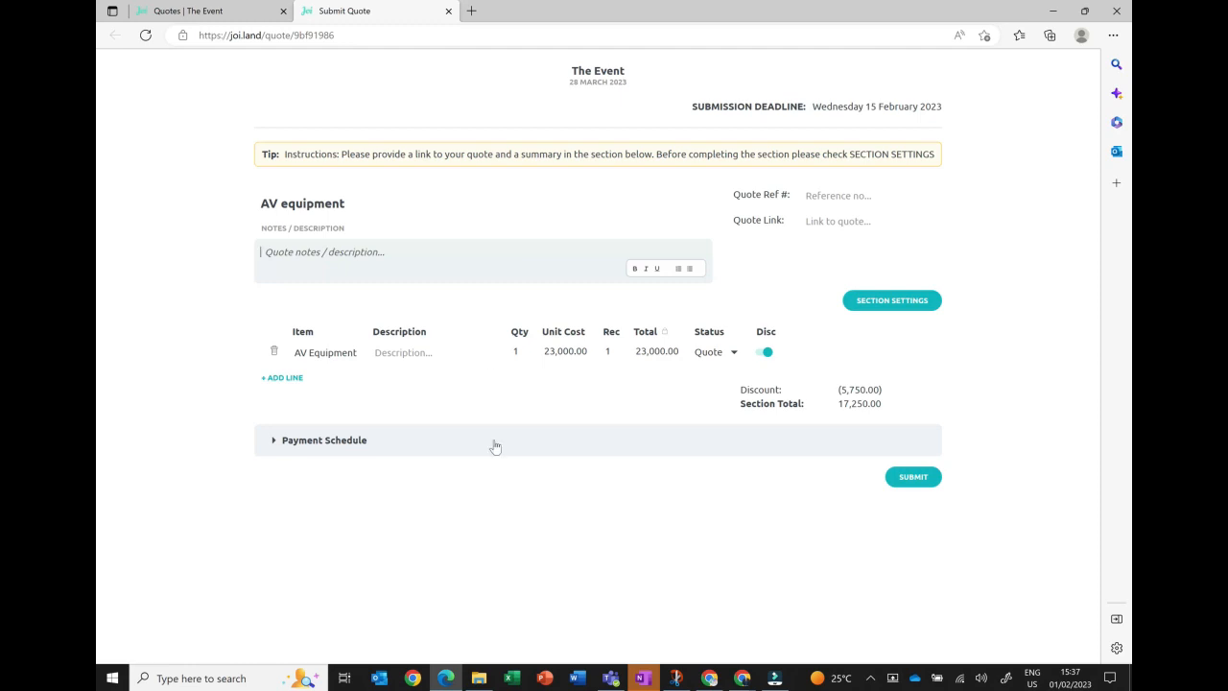
{"action": "left_click", "coordinate": [286, 384]}
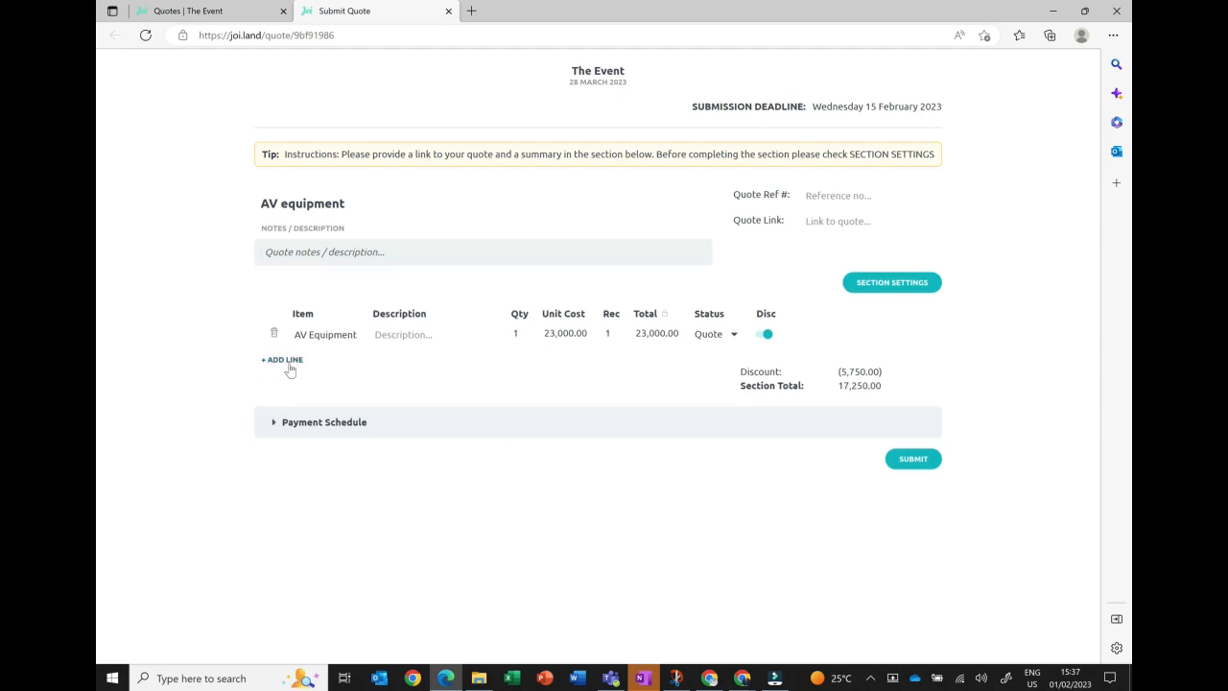
{"action": "left_click", "coordinate": [286, 360]}
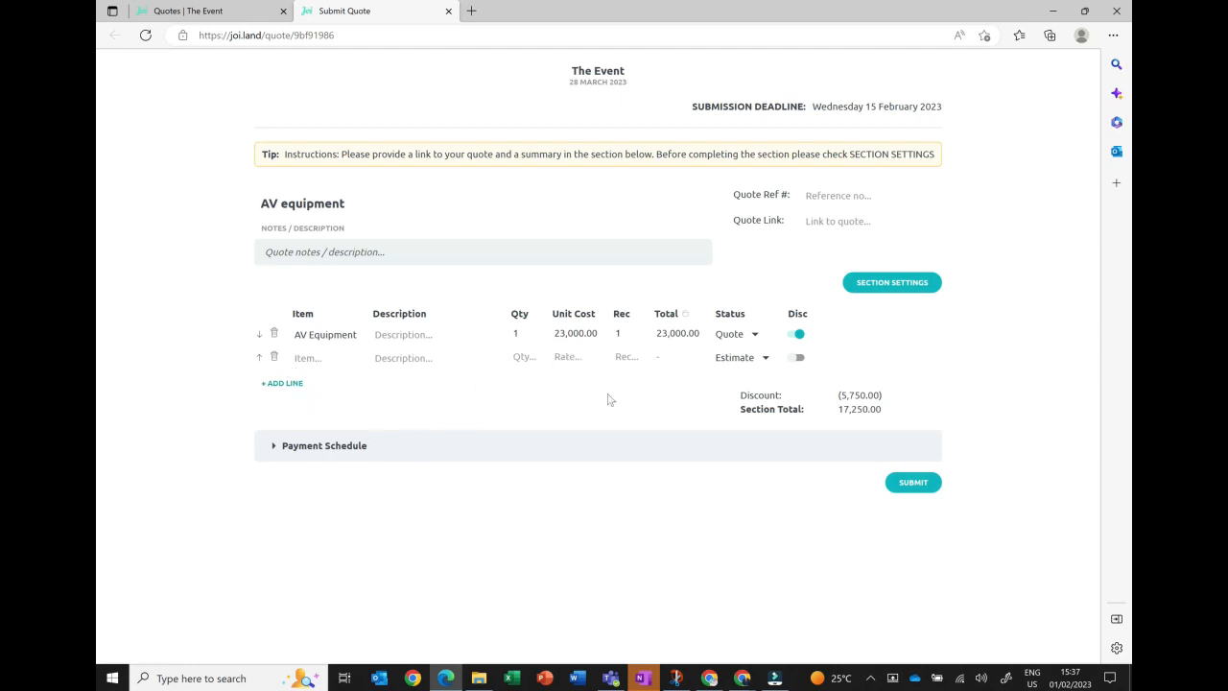
{"action": "left_click", "coordinate": [276, 360]}
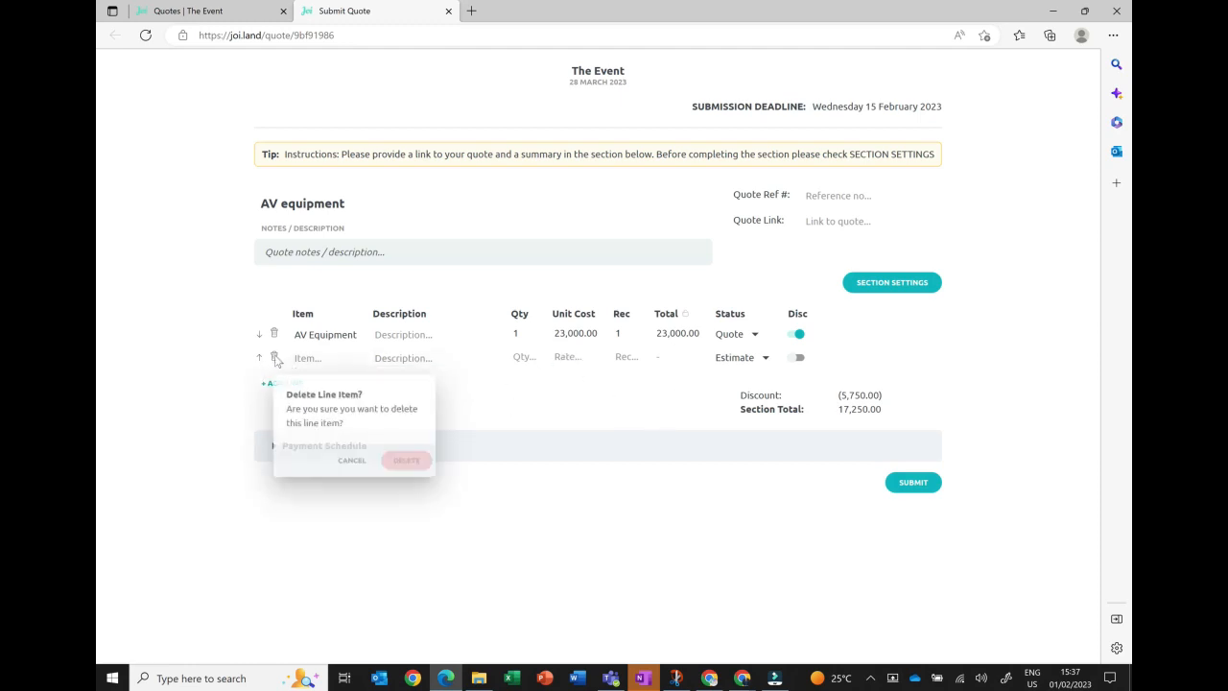
{"action": "left_click", "coordinate": [418, 464]}
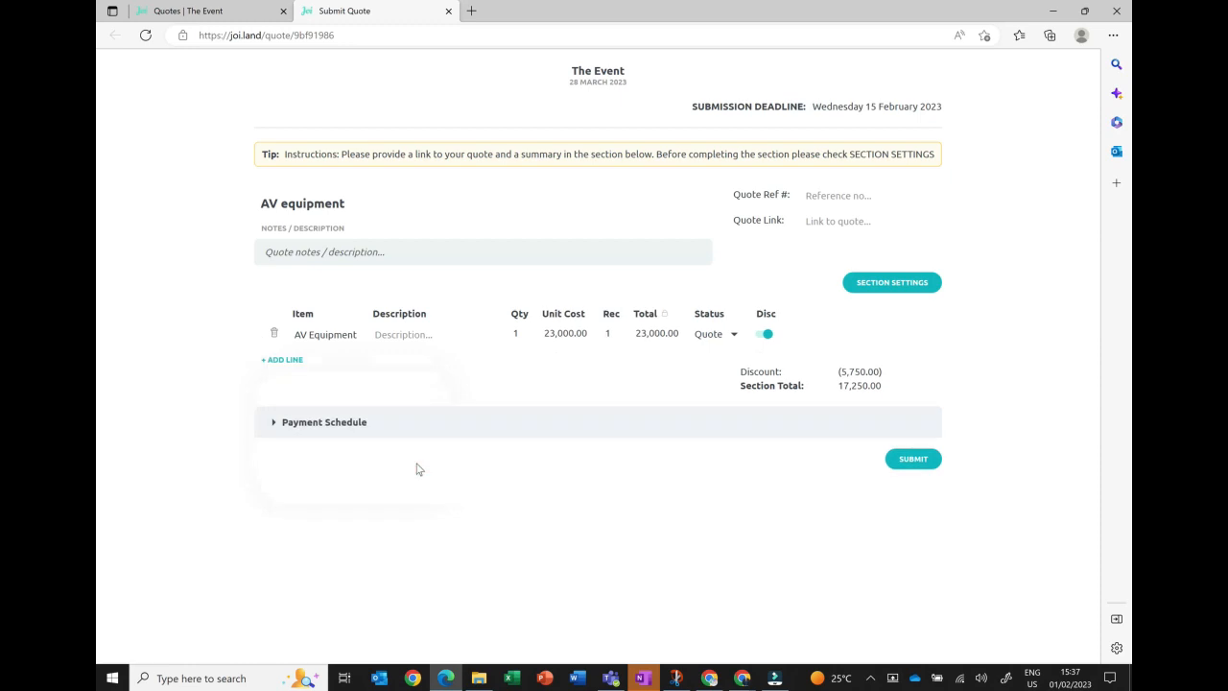
- Check the AV equipment quote's section settings, submit the quote, and close its management window back in the event budget
{"action": "left_click", "coordinate": [868, 288]}
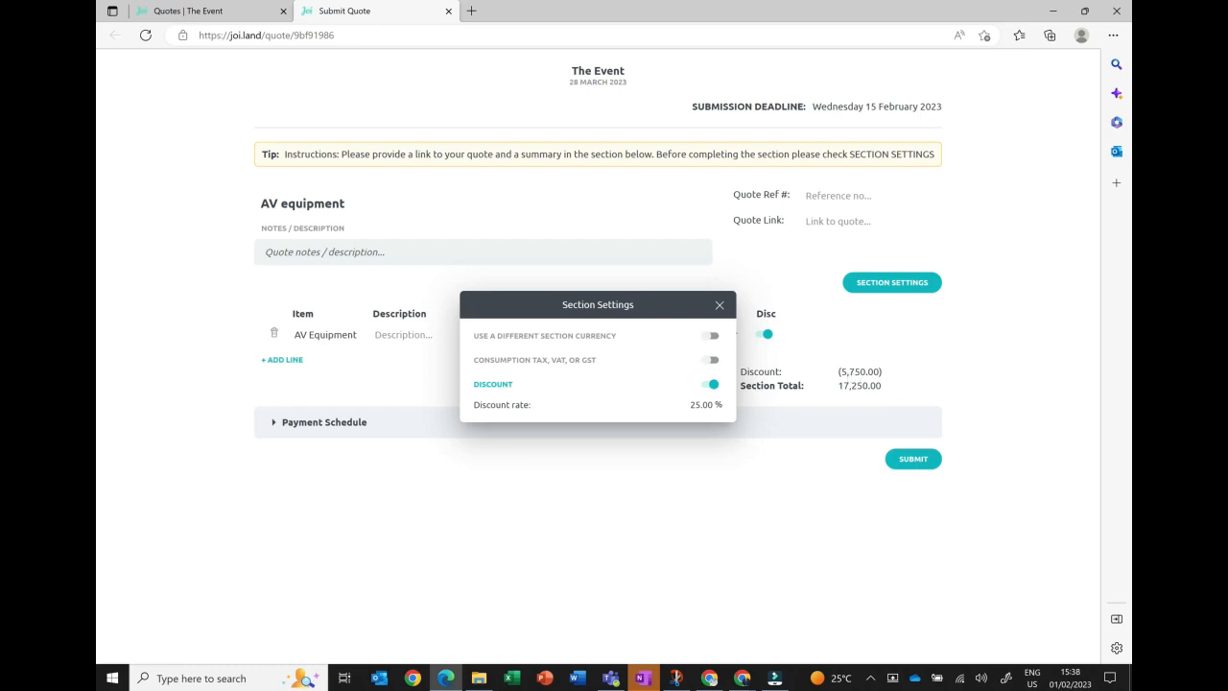
{"action": "left_click", "coordinate": [720, 305]}
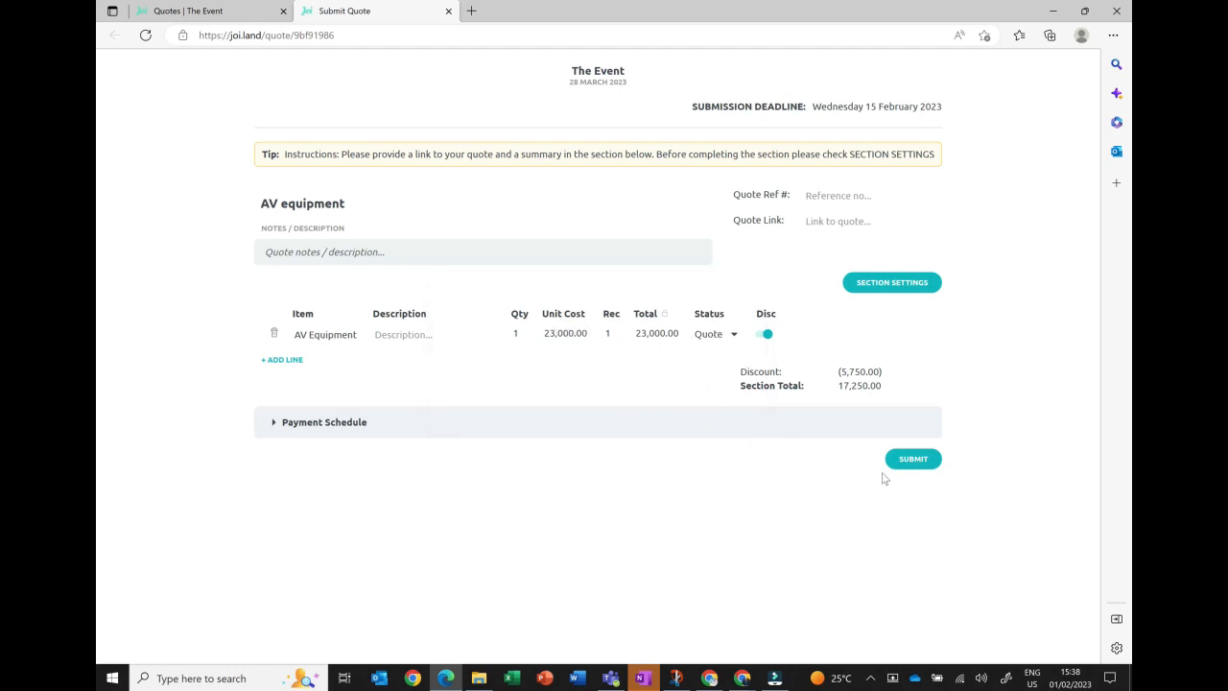
{"action": "left_click", "coordinate": [910, 460]}
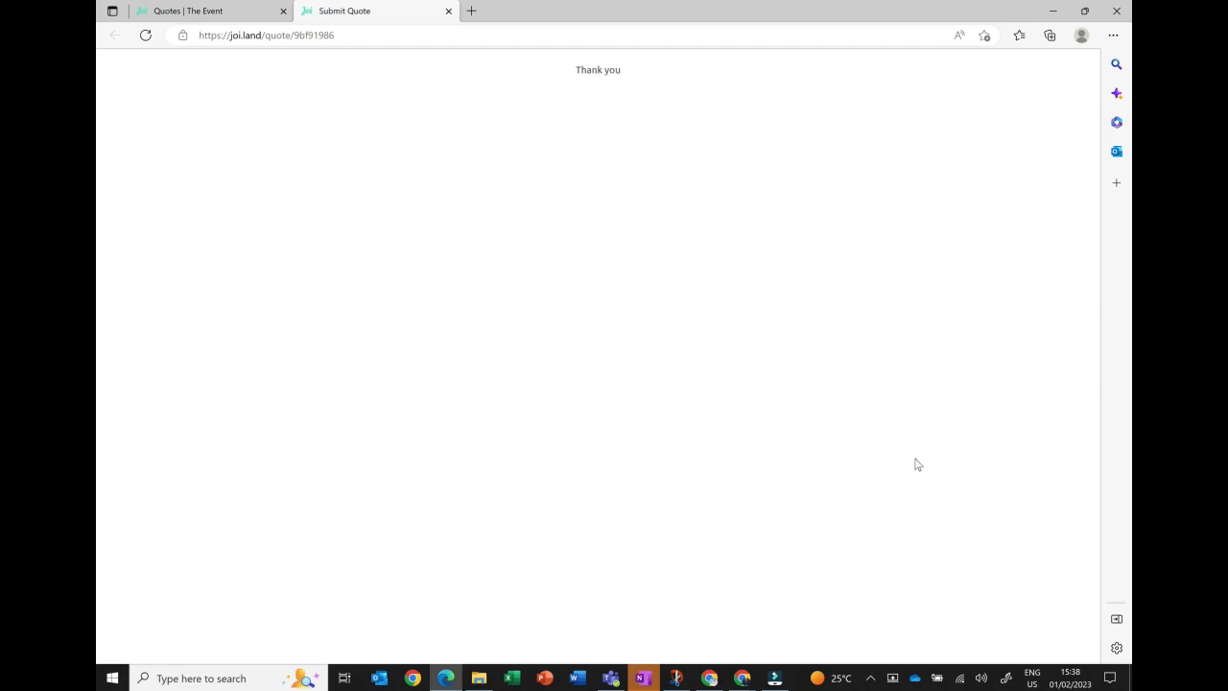
{"action": "left_click", "coordinate": [246, 18]}
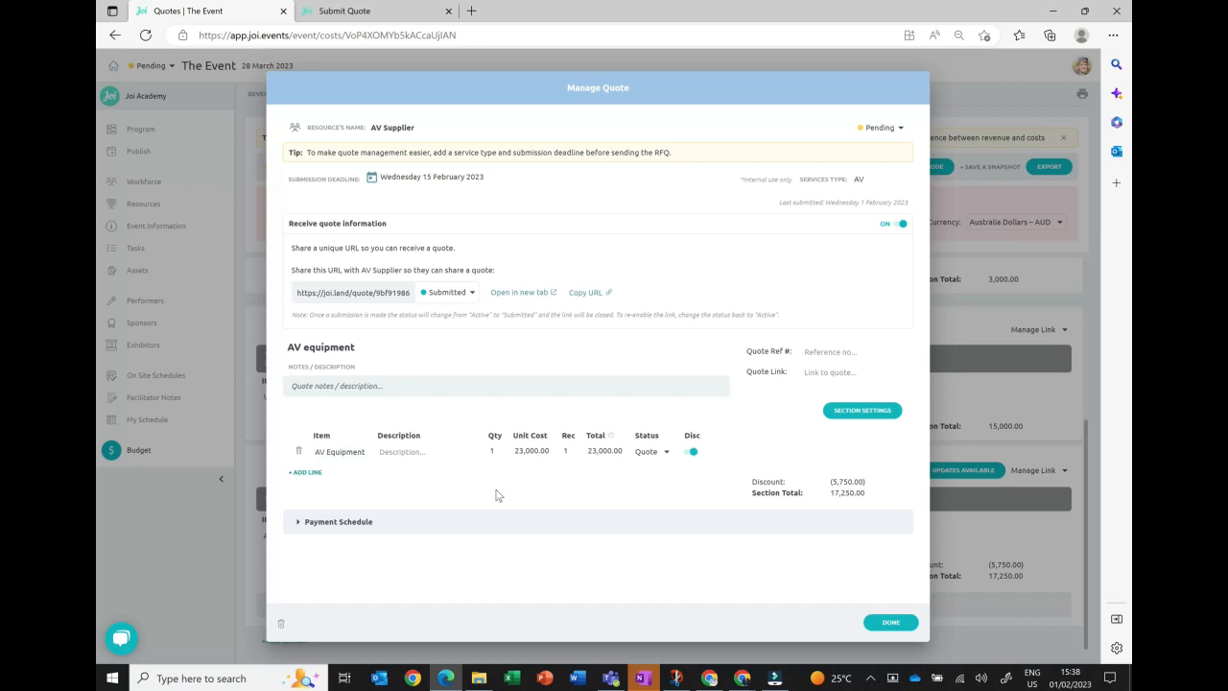
{"action": "left_click", "coordinate": [892, 625]}
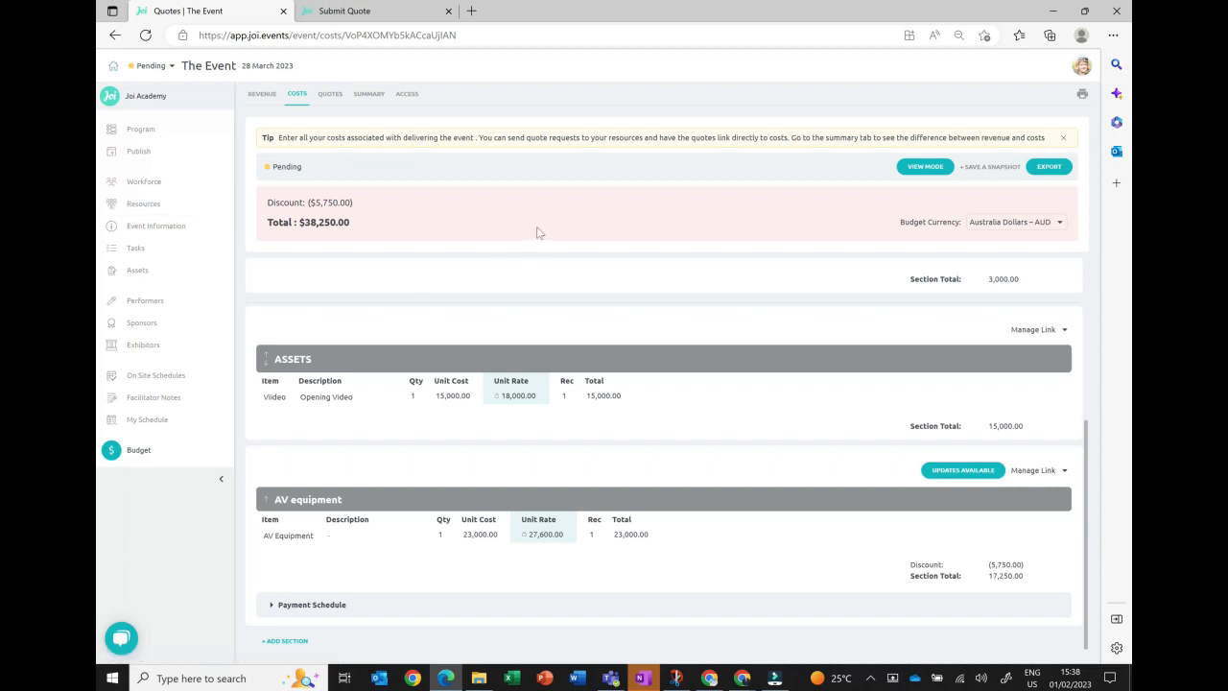
- Expand the AV equipment section's payment schedule in the costs and examine its billing dates and amounts
{"action": "scroll", "coordinate": [488, 555], "scroll_direction": "down", "scroll_amount": 1}
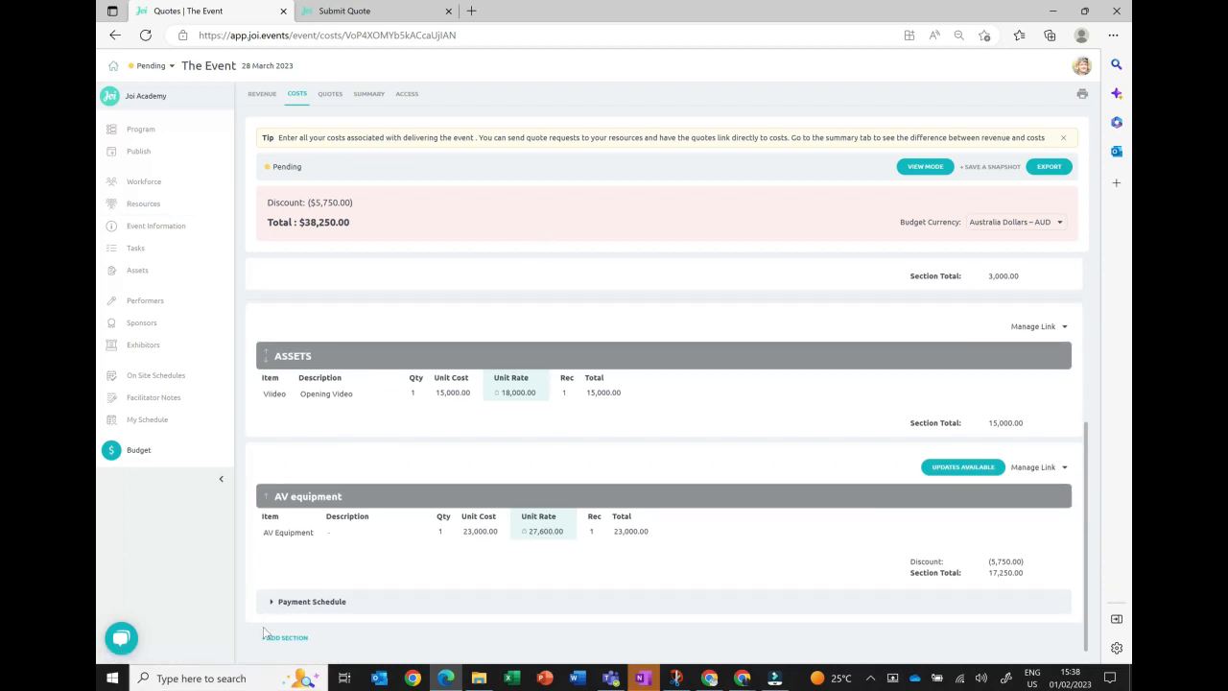
{"action": "left_click", "coordinate": [288, 603]}
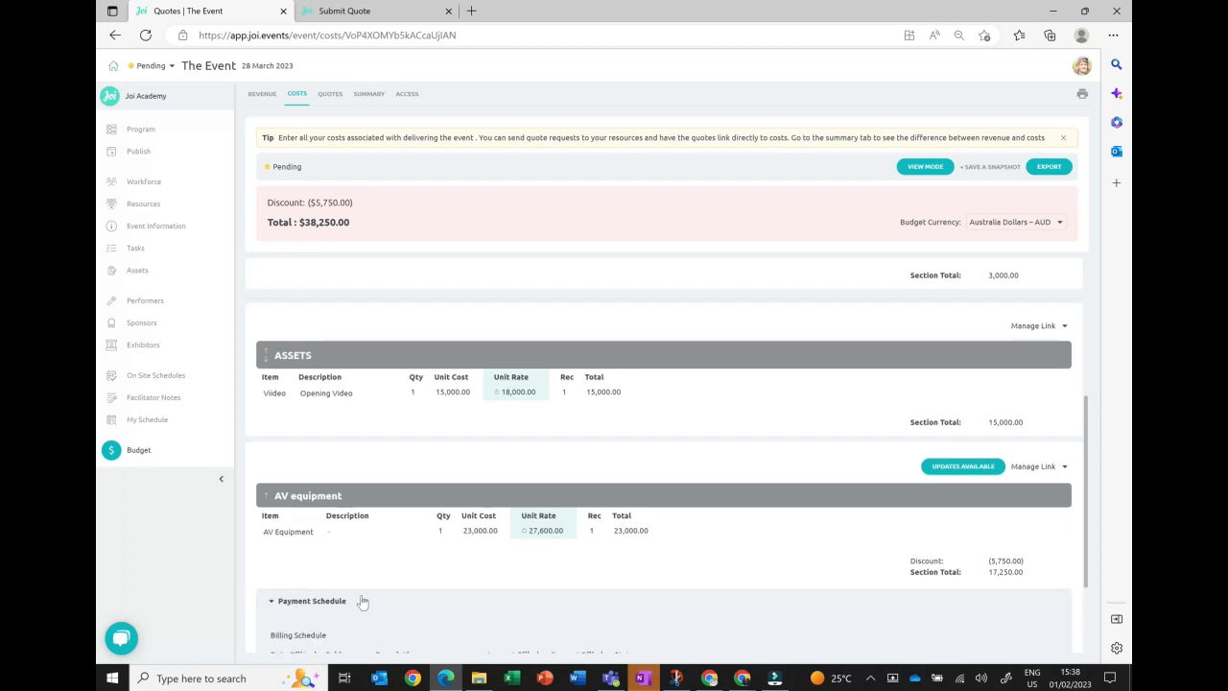
{"action": "scroll", "coordinate": [362, 601], "scroll_direction": "down", "scroll_amount": 3}
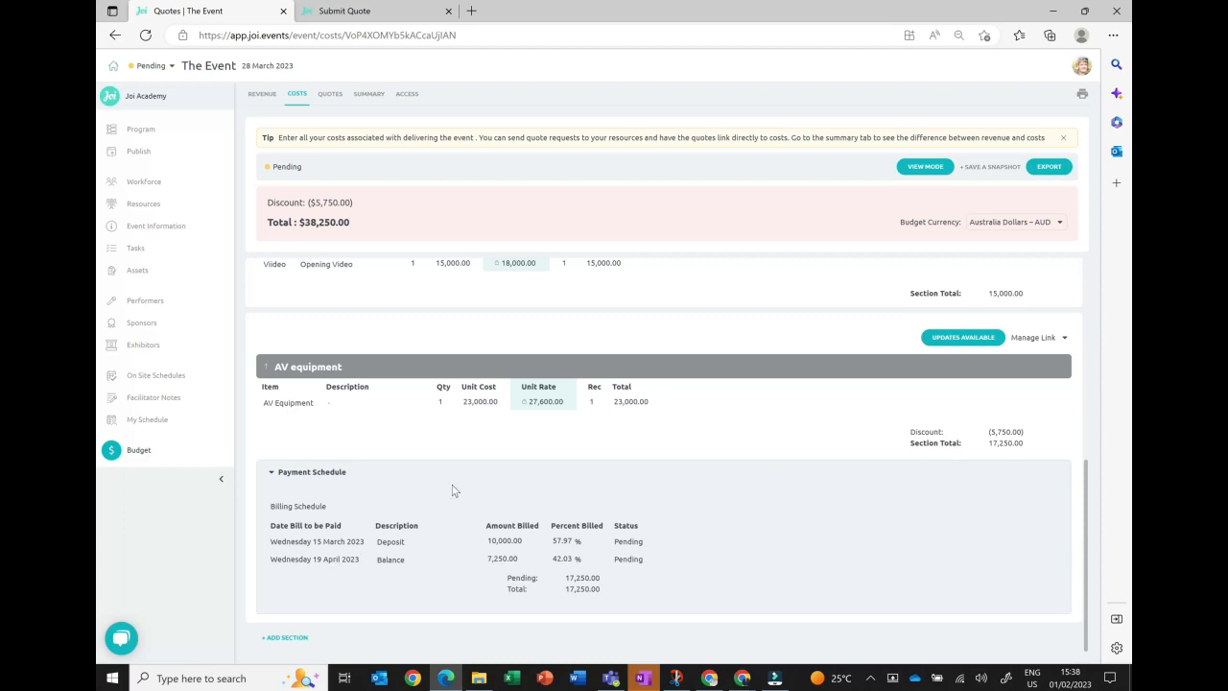
{"action": "scroll", "coordinate": [454, 490], "scroll_direction": "up", "scroll_amount": 3}
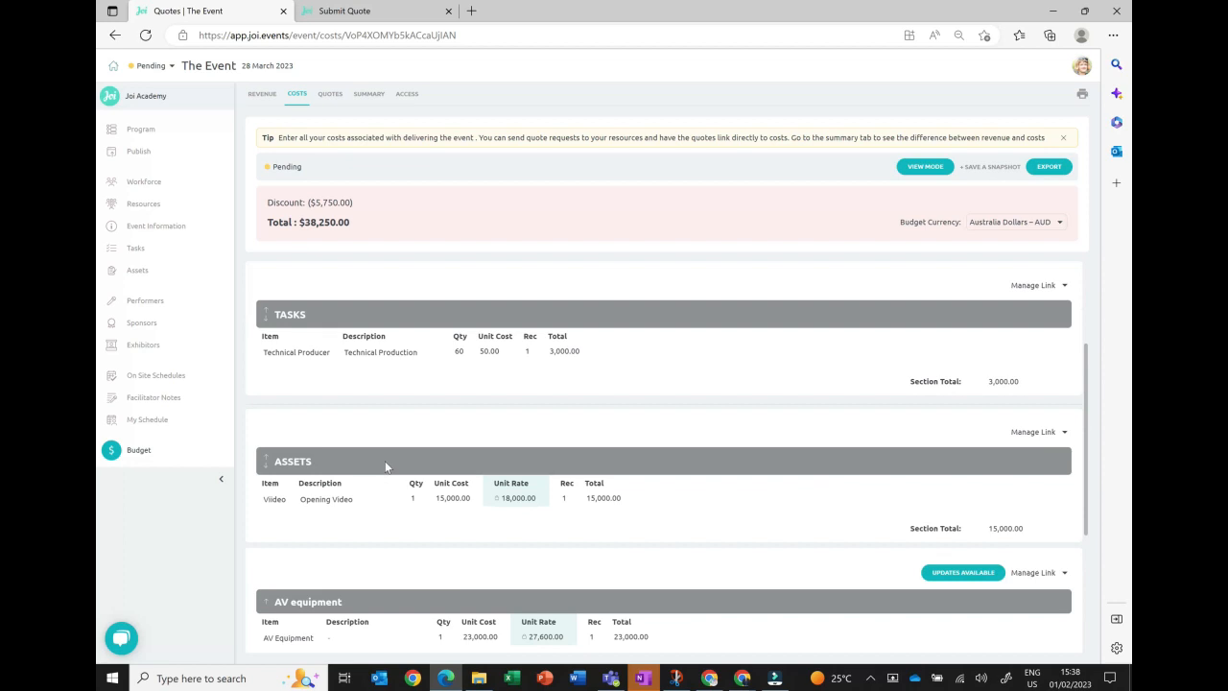
- Add a 15,000 billing line dated Friday 24 February 2023 to the ASSETS section's payment schedule and save it
{"action": "left_click", "coordinate": [1040, 436]}
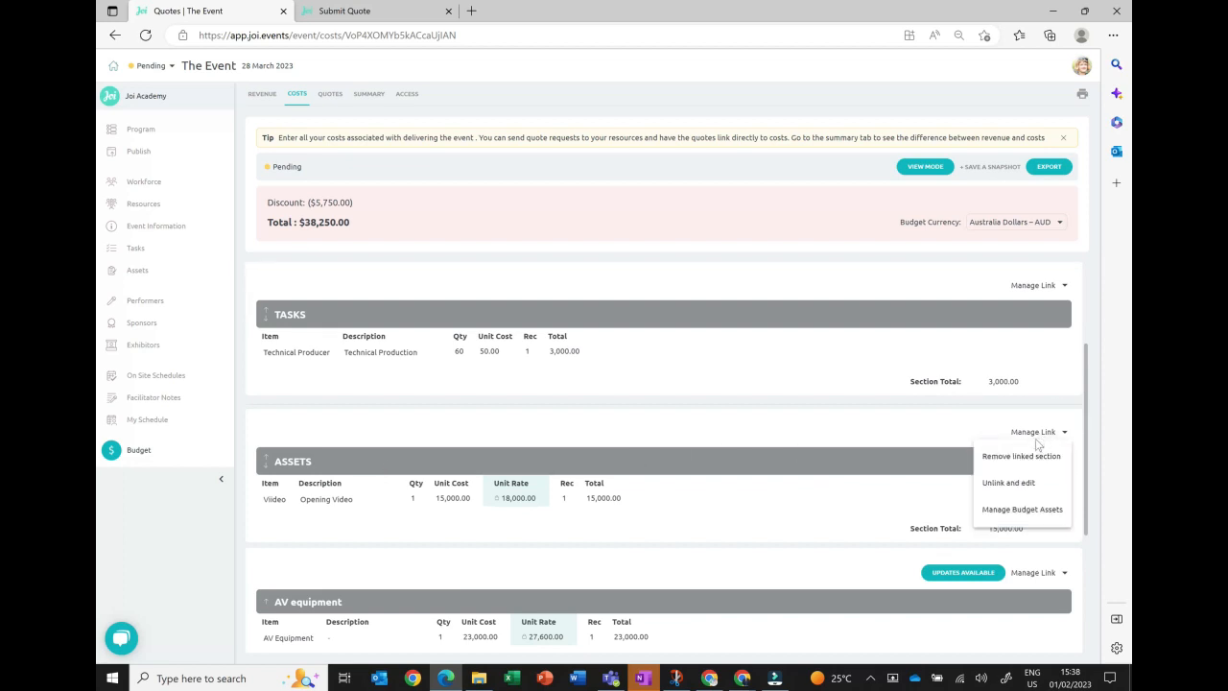
{"action": "left_click", "coordinate": [1015, 511]}
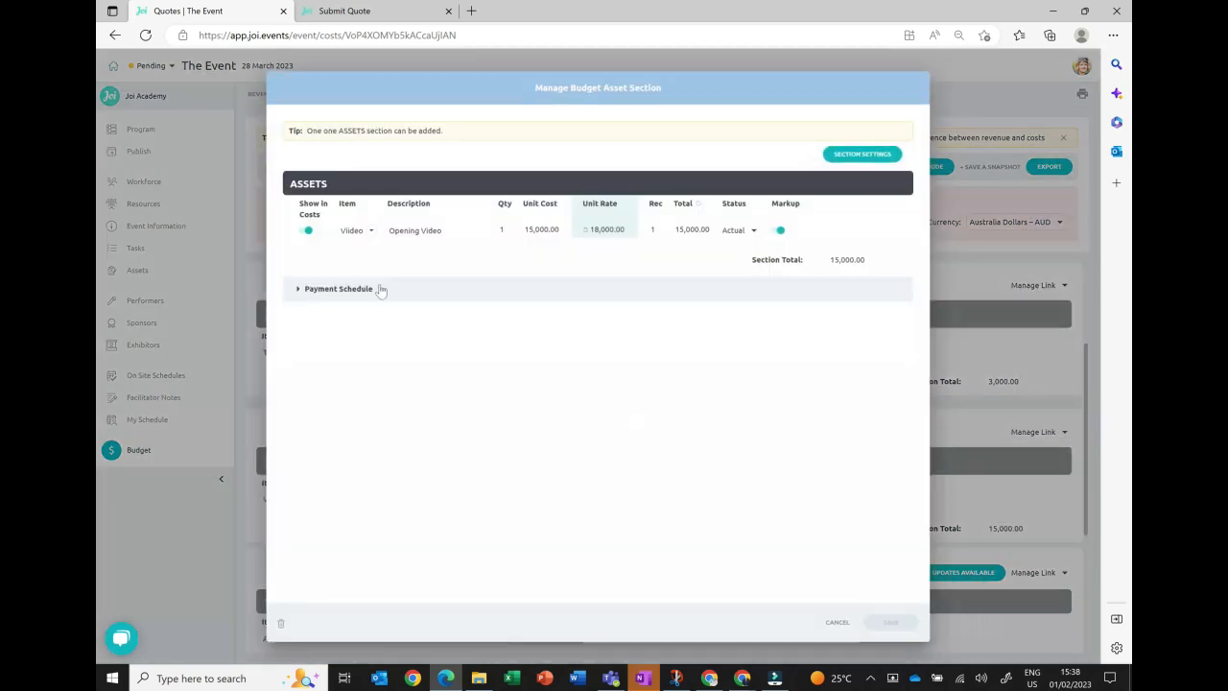
{"action": "left_click", "coordinate": [381, 292]}
{"action": "left_click", "coordinate": [305, 342]}
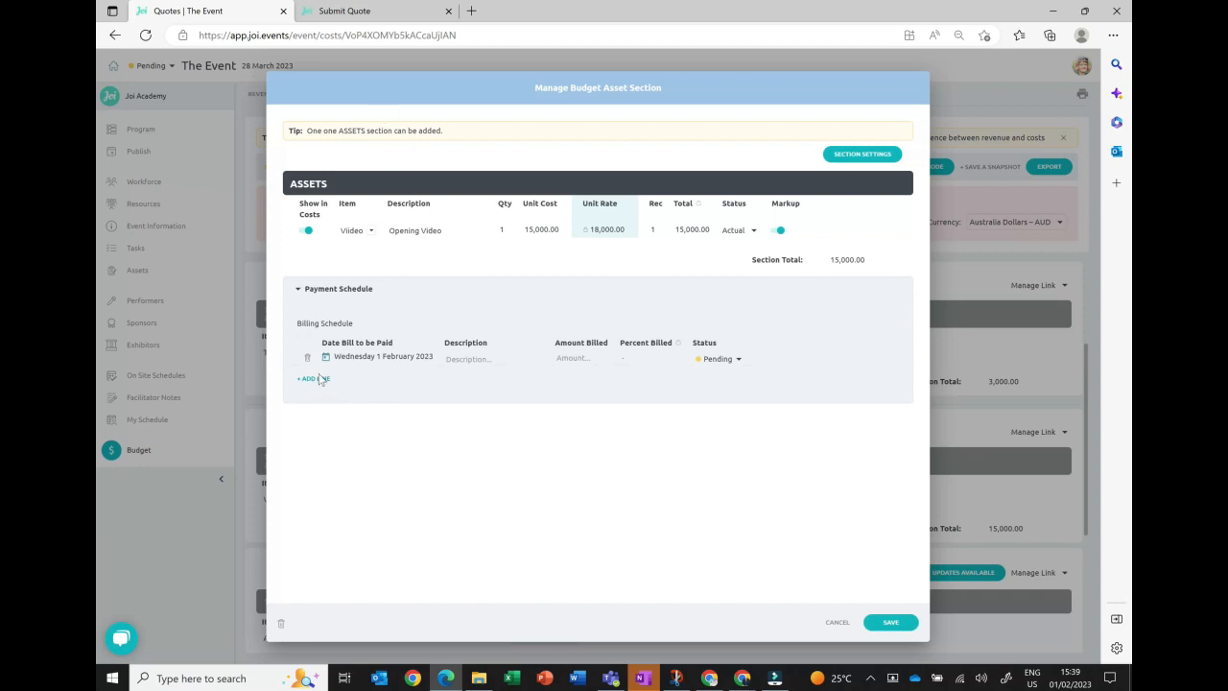
{"action": "left_click", "coordinate": [415, 358]}
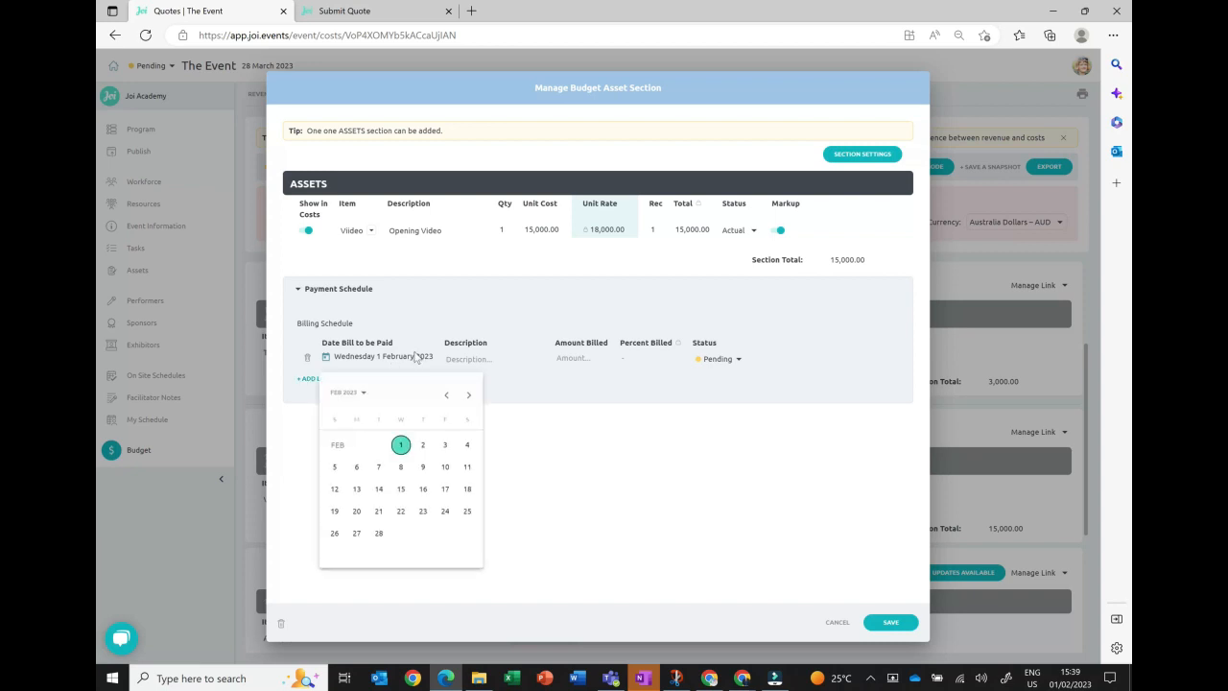
{"action": "left_click", "coordinate": [443, 511]}
{"action": "left_click", "coordinate": [557, 357]}
{"action": "type", "text": "15000"}
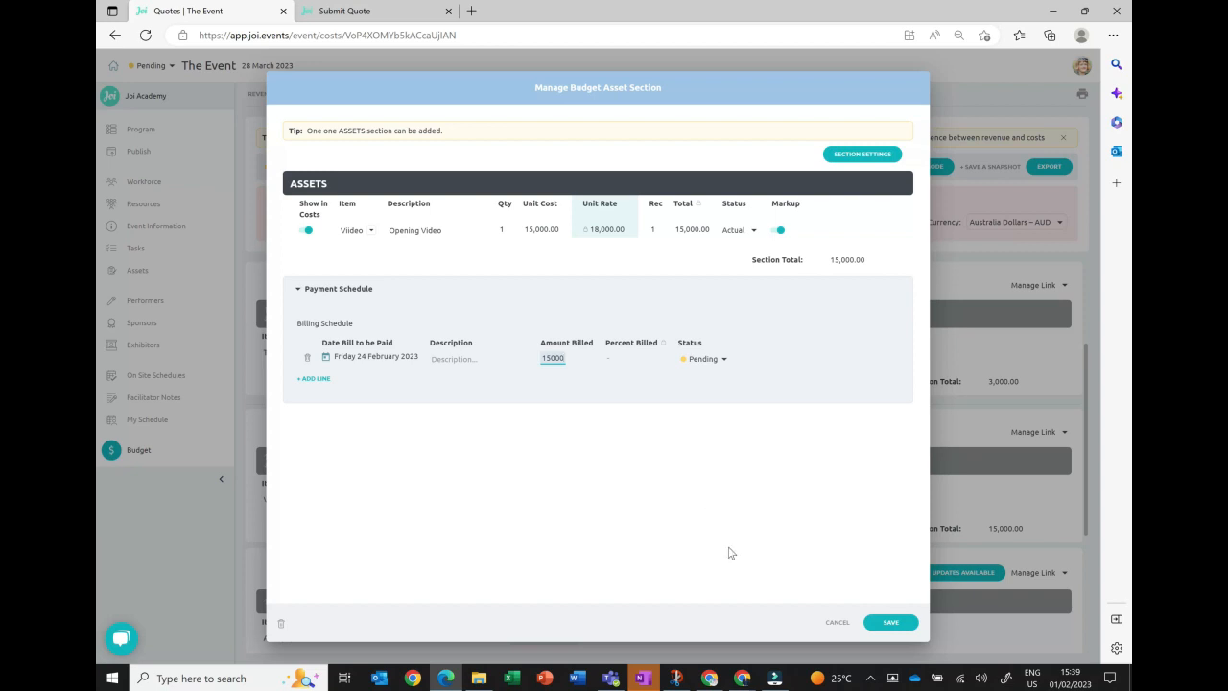
{"action": "left_click", "coordinate": [728, 553]}
{"action": "left_click", "coordinate": [890, 624]}
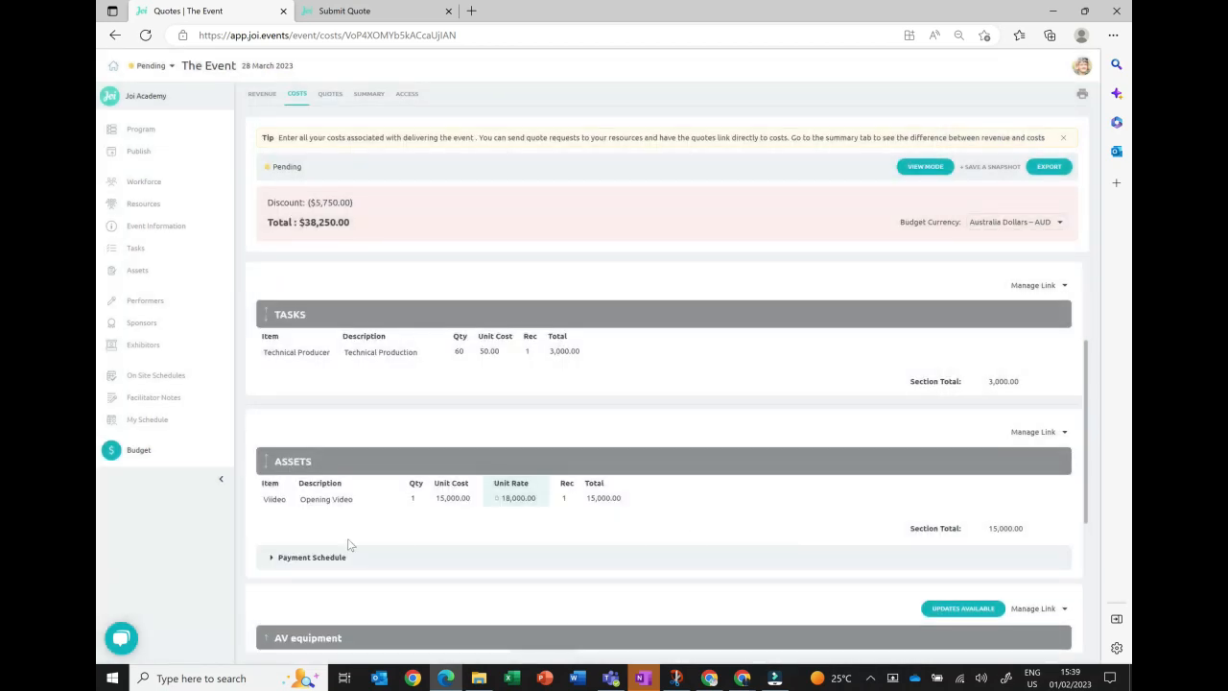
- Look over the cost sections and examine the budget summary, including attendee number, costs per head and cash flow
{"action": "scroll", "coordinate": [391, 585], "scroll_direction": "down", "scroll_amount": 2}
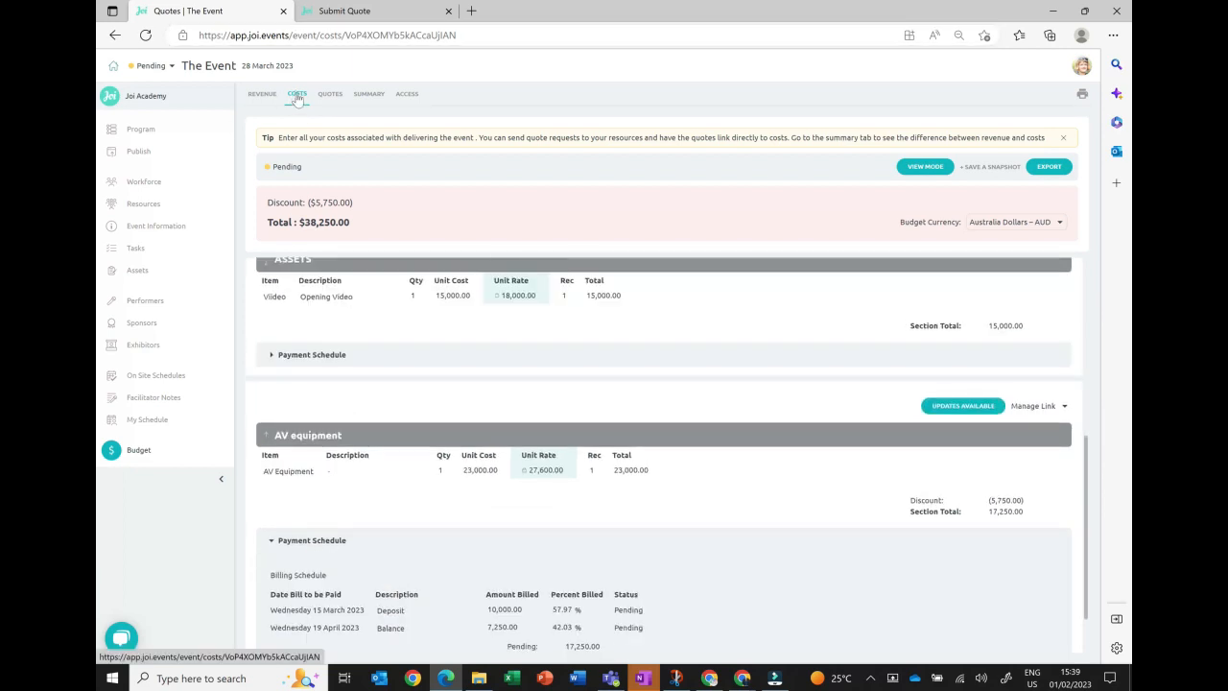
{"action": "scroll", "coordinate": [456, 504], "scroll_direction": "down", "scroll_amount": 1}
{"action": "scroll", "coordinate": [459, 518], "scroll_direction": "up", "scroll_amount": 4}
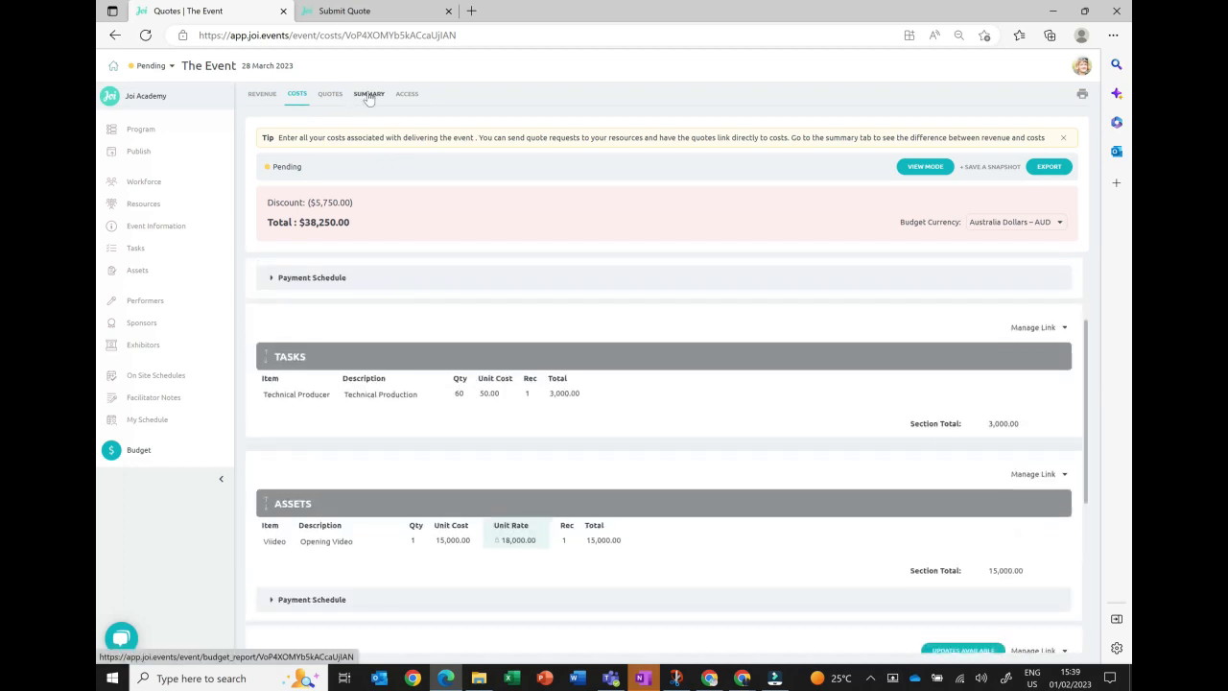
{"action": "left_click", "coordinate": [369, 94]}
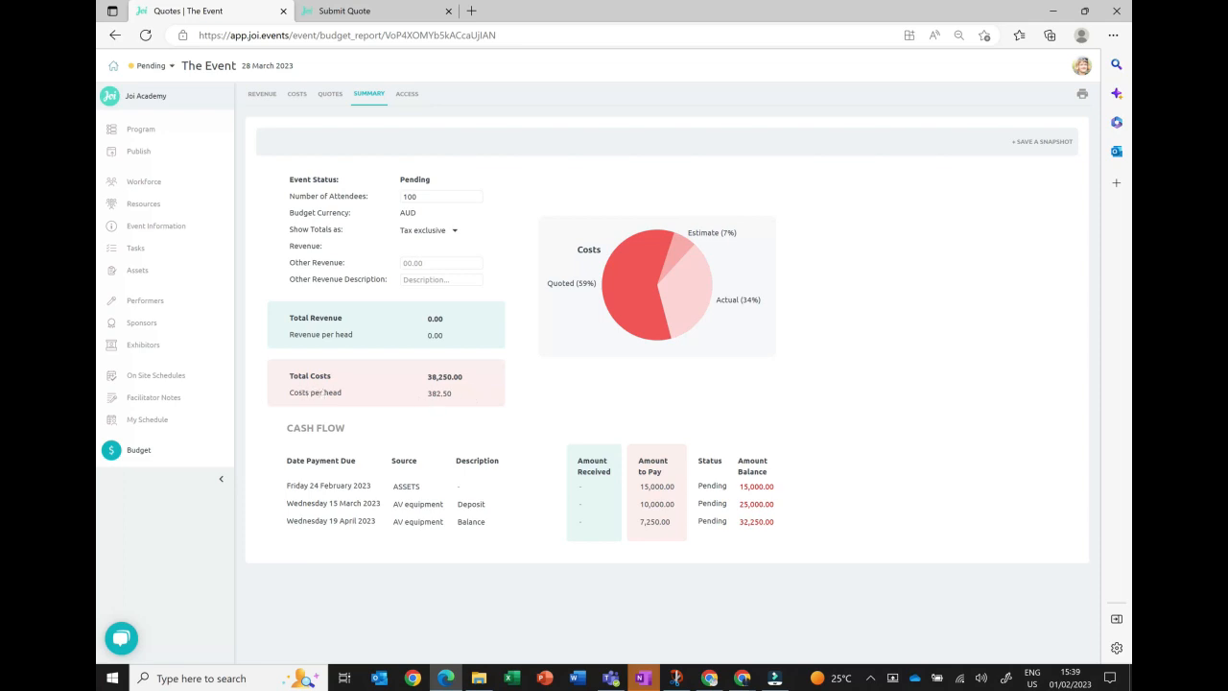
{"action": "left_click", "coordinate": [414, 197]}
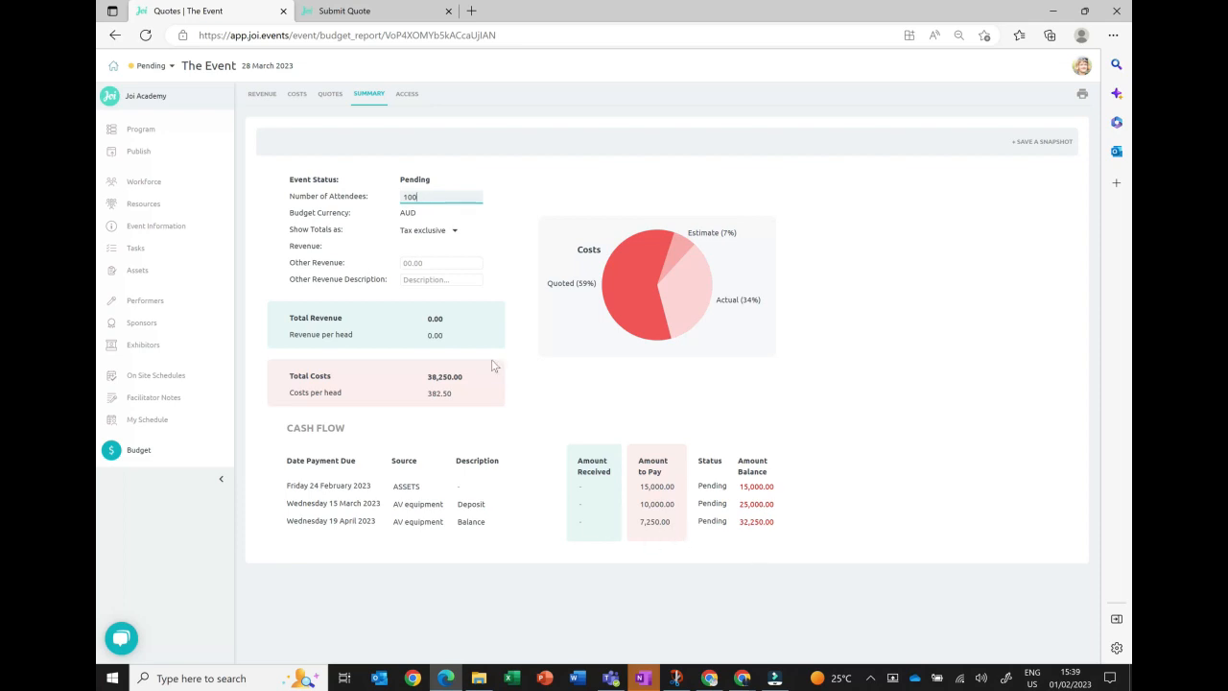
- Name the event's first revenue section Ticket and enter standard as its line item
{"action": "left_click", "coordinate": [294, 96]}
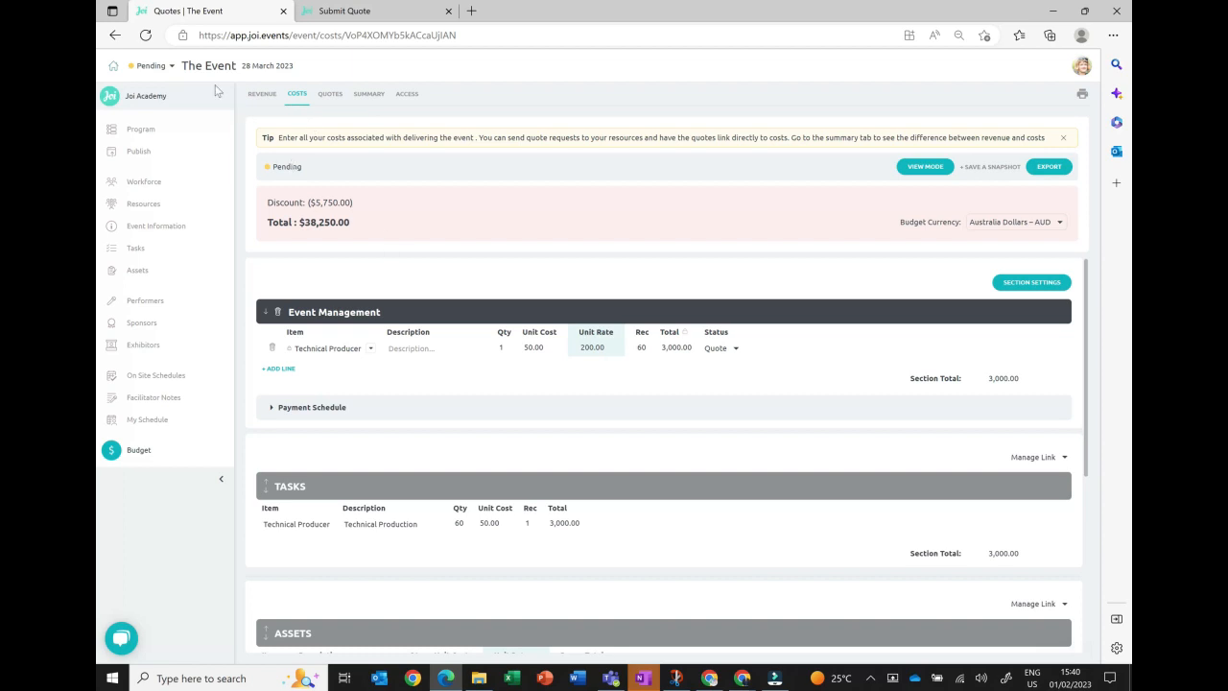
{"action": "left_click", "coordinate": [272, 97]}
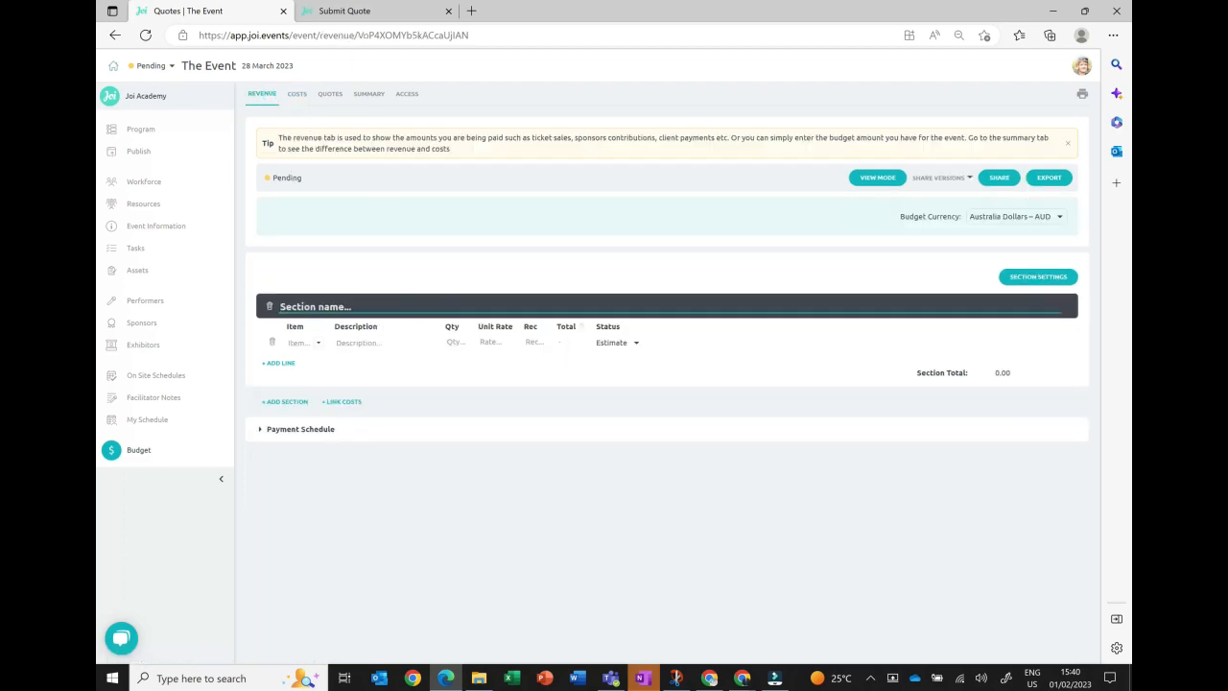
{"action": "type", "text": "Ticket"}
{"action": "key", "text": "Tab"}
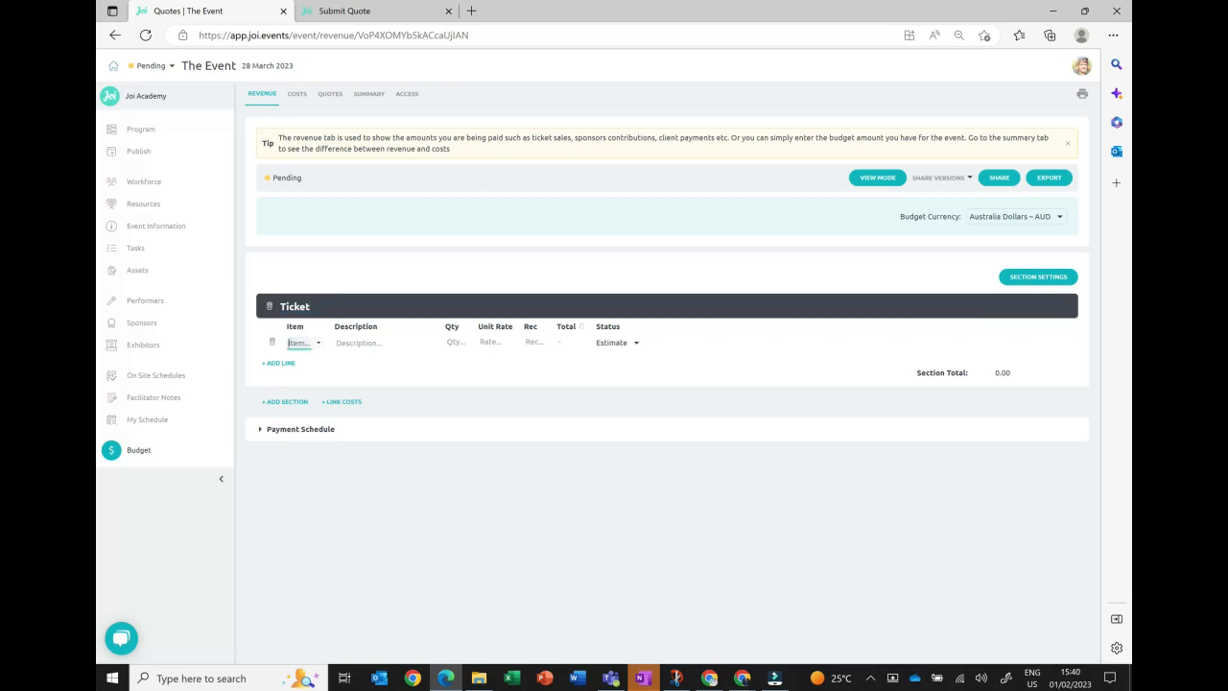
{"action": "type", "text": "stand"}
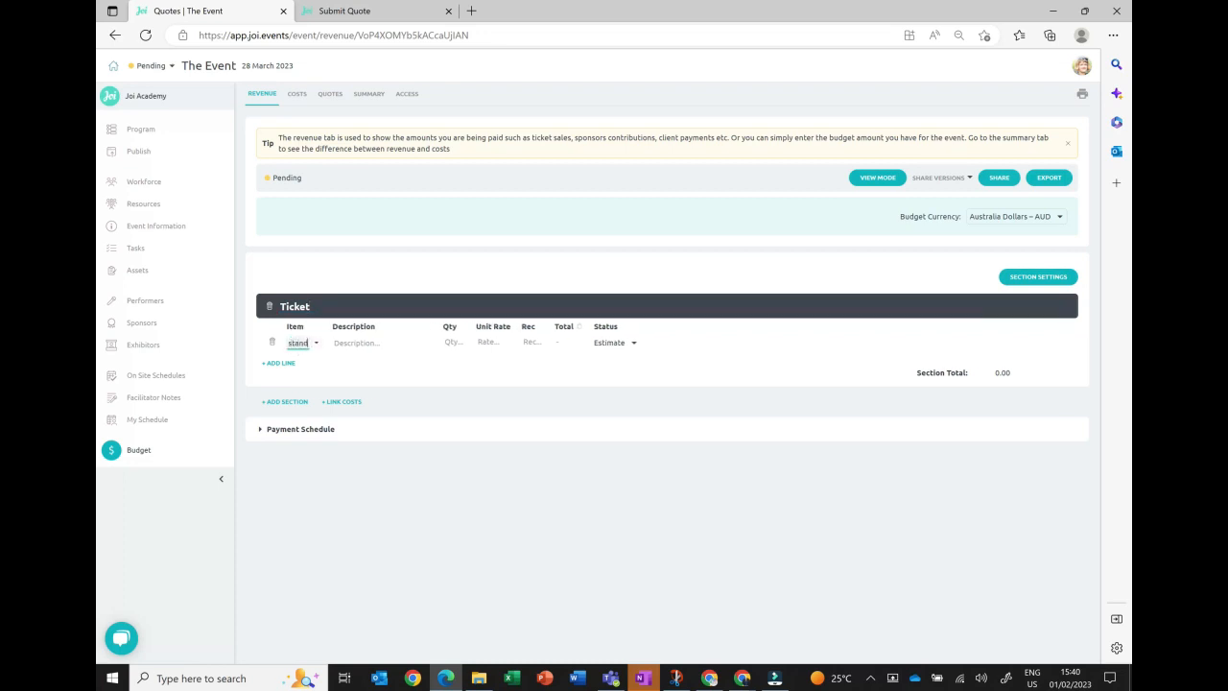
{"action": "type", "text": "ard"}
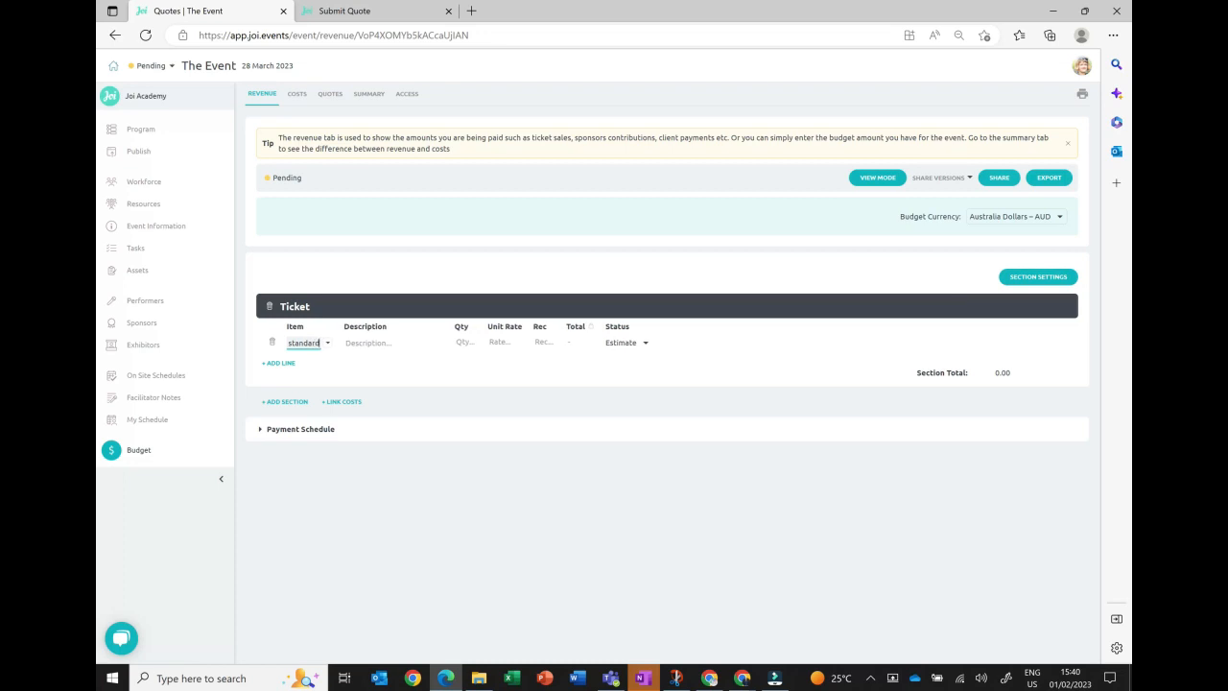
- Set the standard ticket line to quantity 100, unit rate 1,000 and Rec 1, and view the resulting budget summary
{"action": "left_click", "coordinate": [464, 343]}
{"action": "type", "text": "100"}
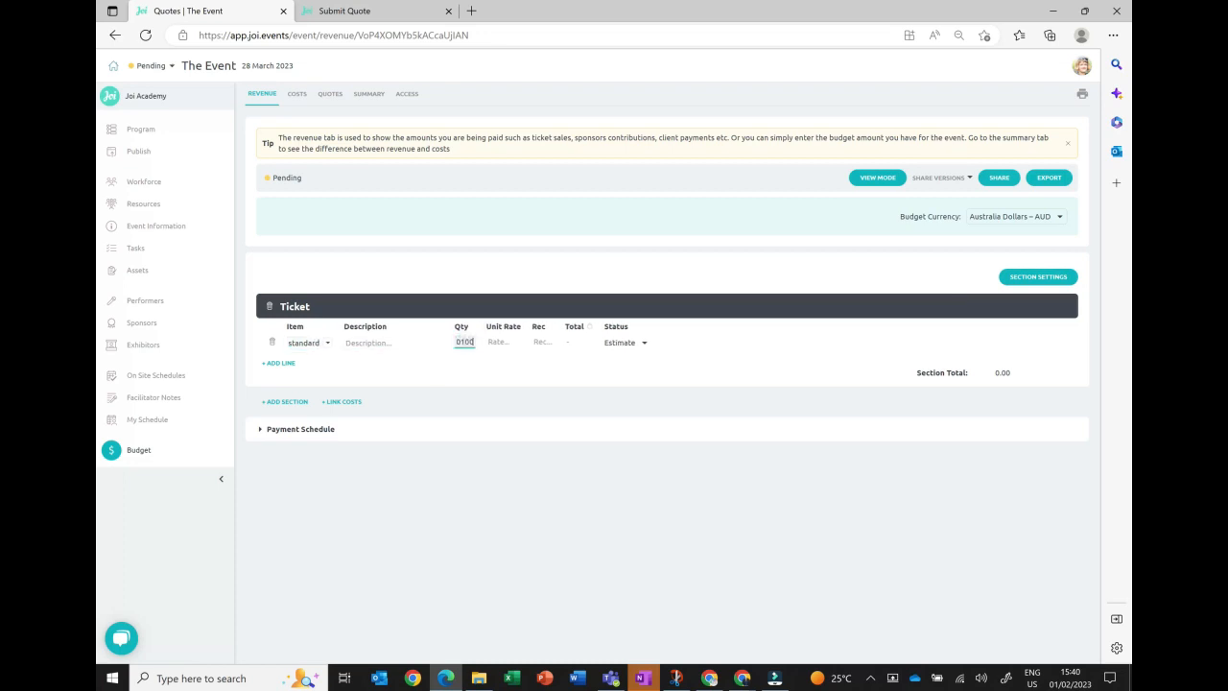
{"action": "left_click", "coordinate": [491, 341]}
{"action": "type", "text": "1000"}
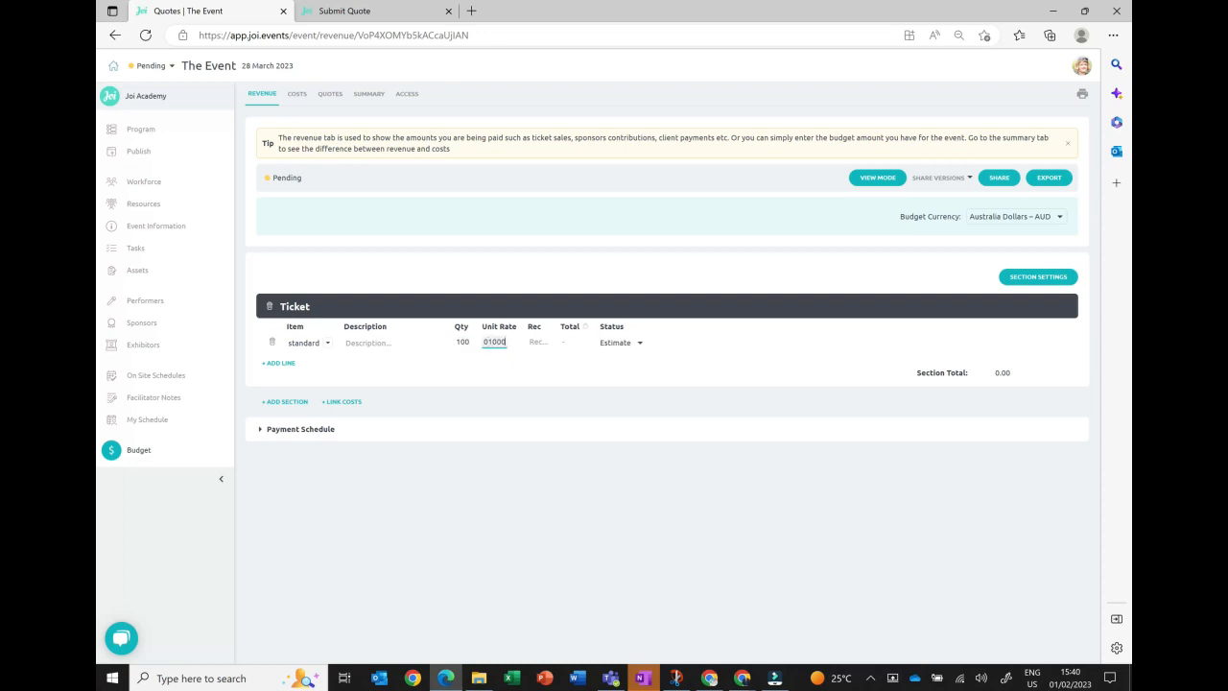
{"action": "left_click", "coordinate": [544, 396]}
{"action": "left_click", "coordinate": [536, 342]}
{"action": "type", "text": "1"}
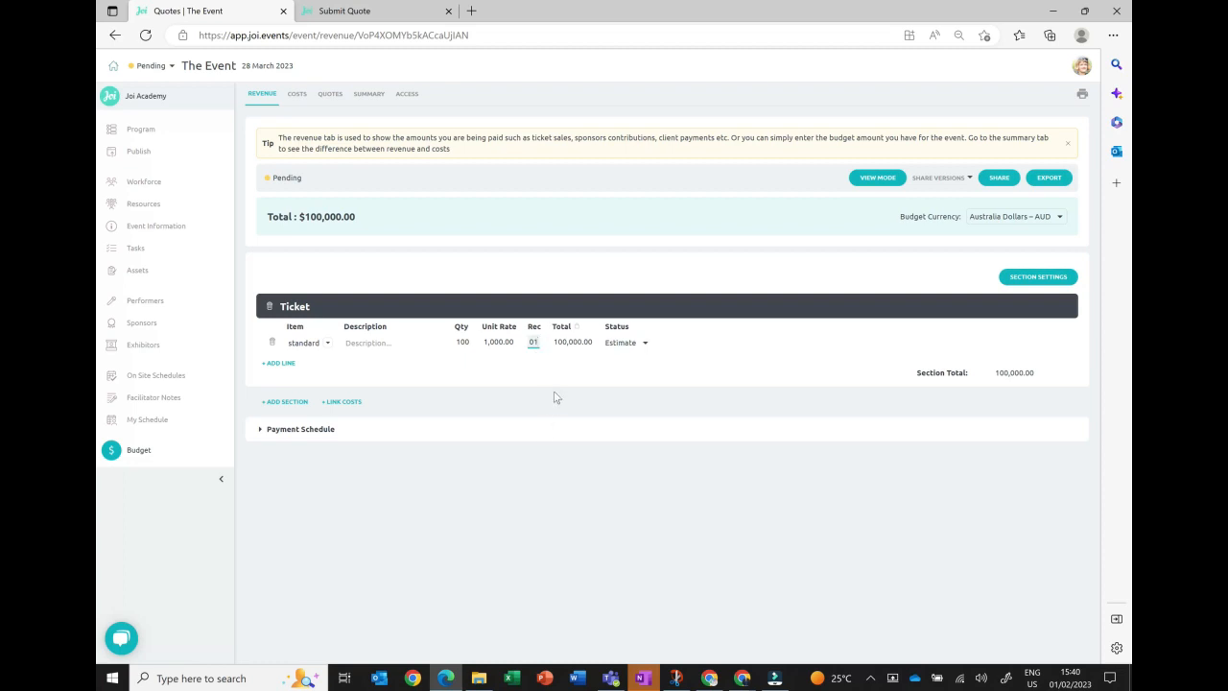
{"action": "left_click_drag", "start_coordinate": [554, 397], "coordinate": [561, 394]}
{"action": "left_click", "coordinate": [543, 475]}
{"action": "left_click", "coordinate": [368, 96]}
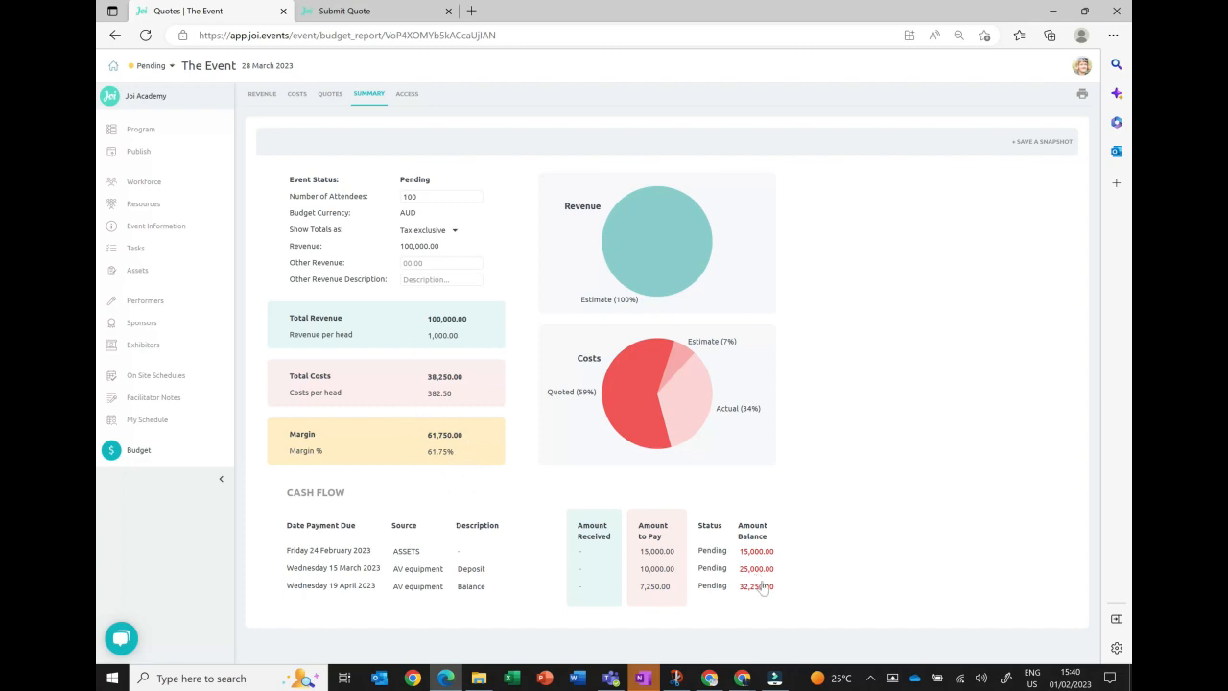
- Delete the Ticket section from the event's revenue budget
{"action": "left_click", "coordinate": [267, 97]}
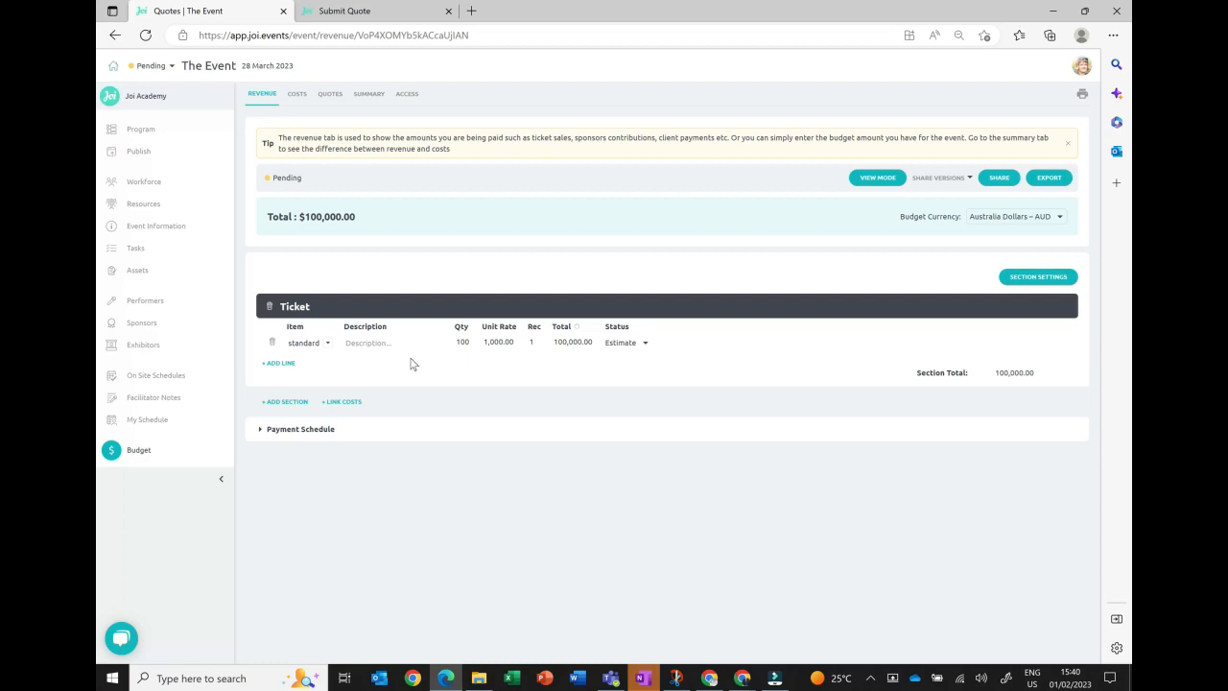
{"action": "left_click", "coordinate": [270, 309]}
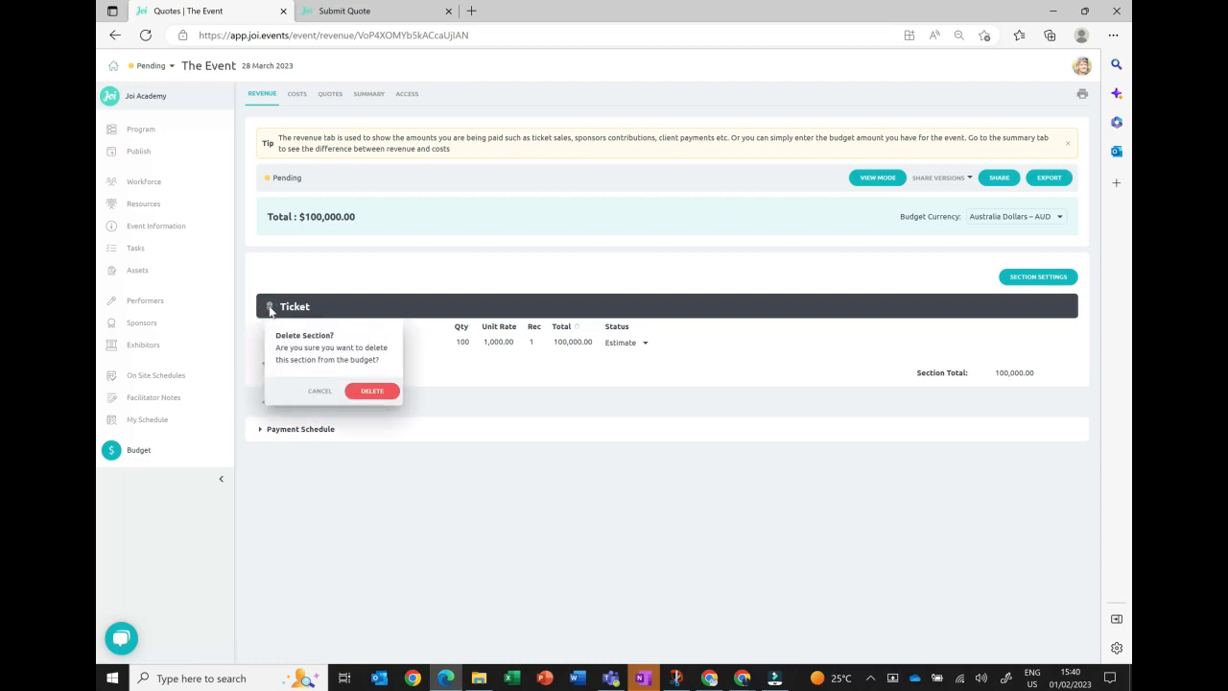
{"action": "left_click", "coordinate": [361, 395]}
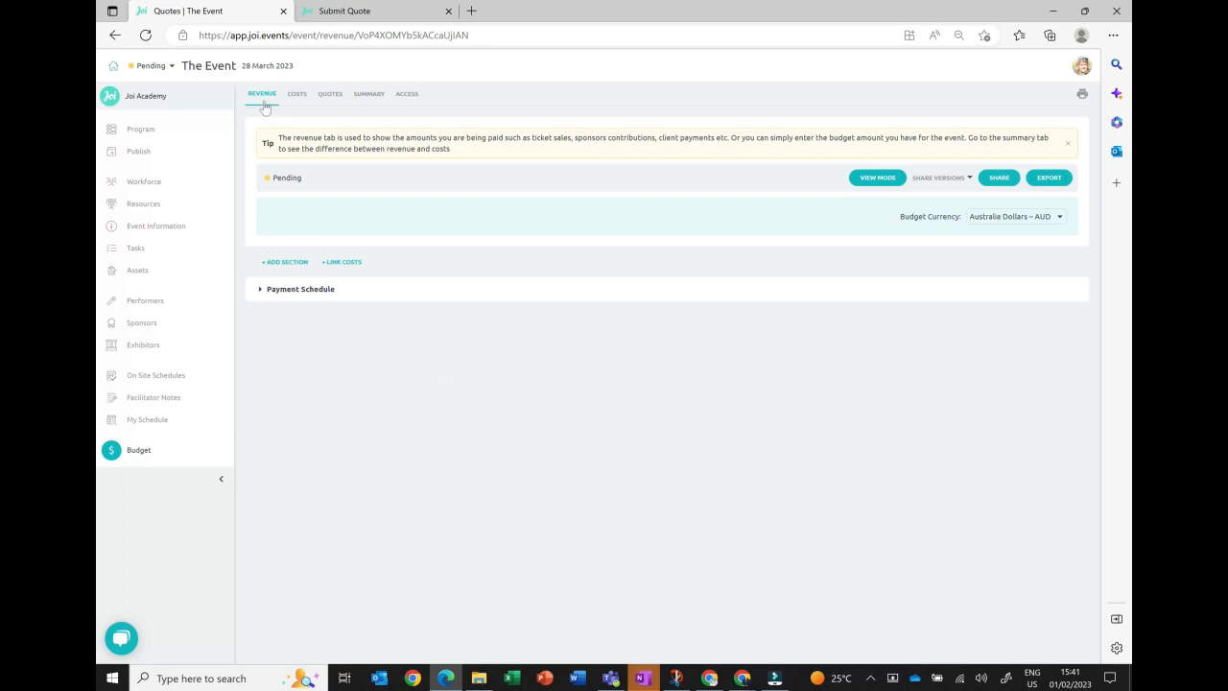
- Link the Event Management and TASKS cost sections into the revenue budget
{"action": "left_click", "coordinate": [342, 265]}
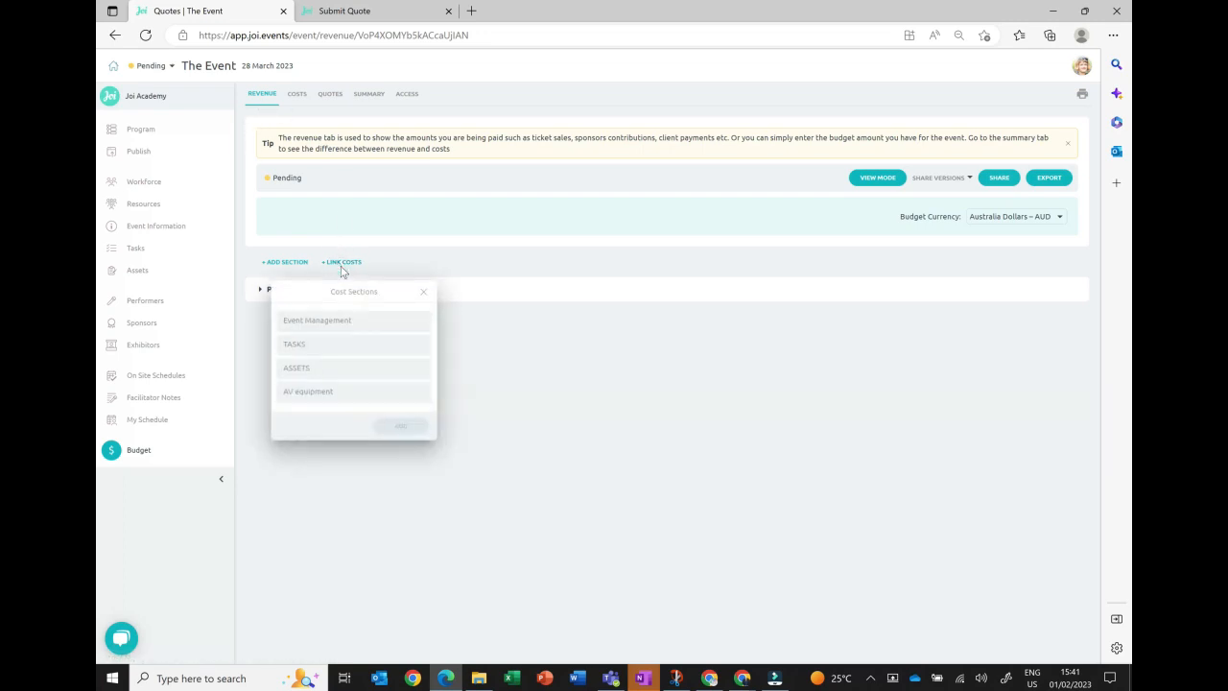
{"action": "left_click", "coordinate": [384, 326]}
{"action": "left_click", "coordinate": [401, 425]}
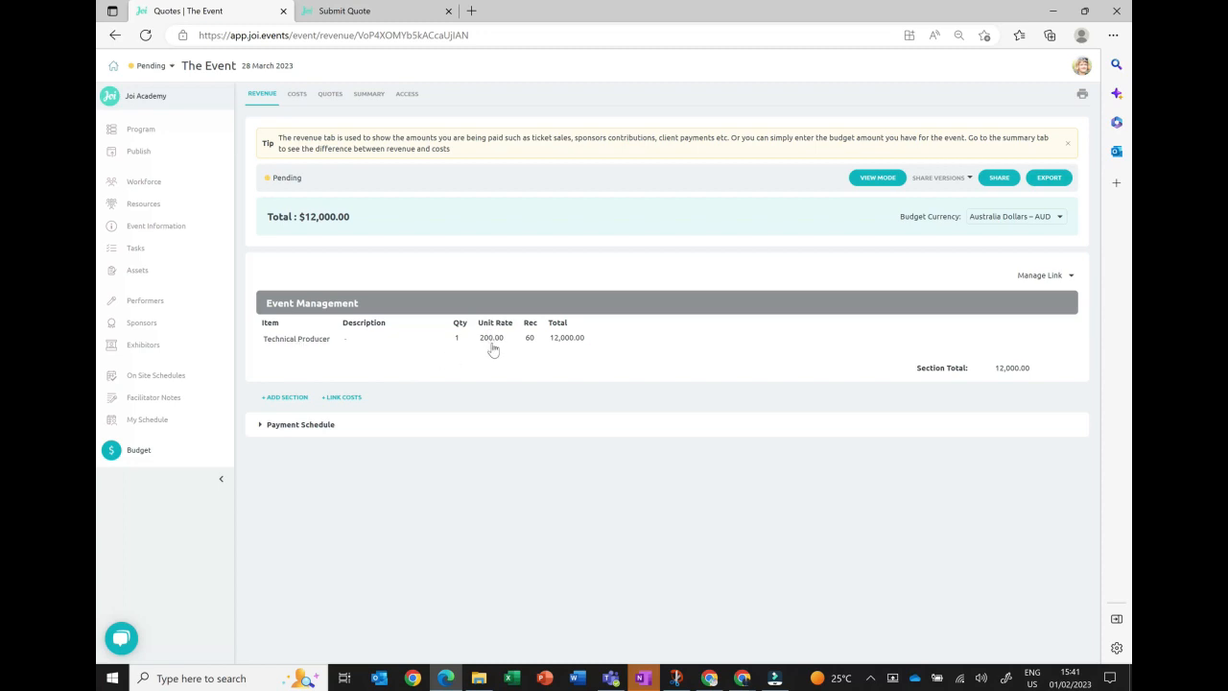
{"action": "left_click", "coordinate": [342, 398]}
{"action": "left_click", "coordinate": [360, 449]}
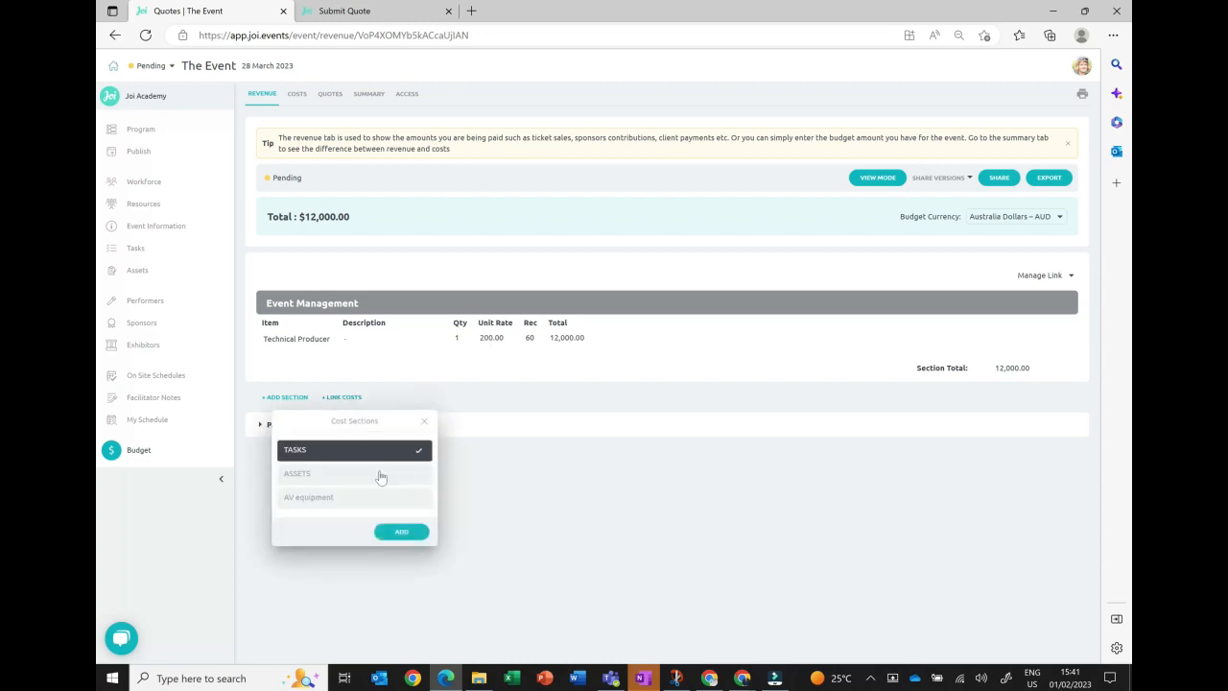
{"action": "left_click", "coordinate": [401, 536]}
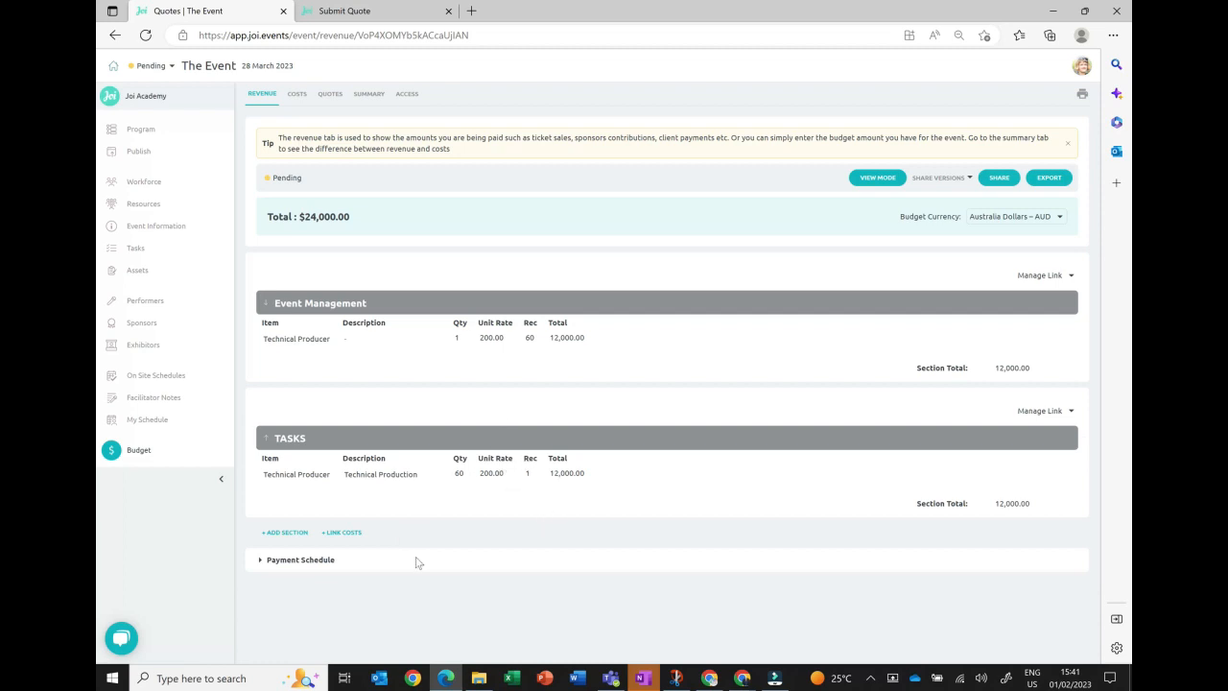
- Link the ASSETS and AV equipment cost sections into the revenue budget
{"action": "left_click", "coordinate": [346, 538]}
{"action": "left_click", "coordinate": [400, 486]}
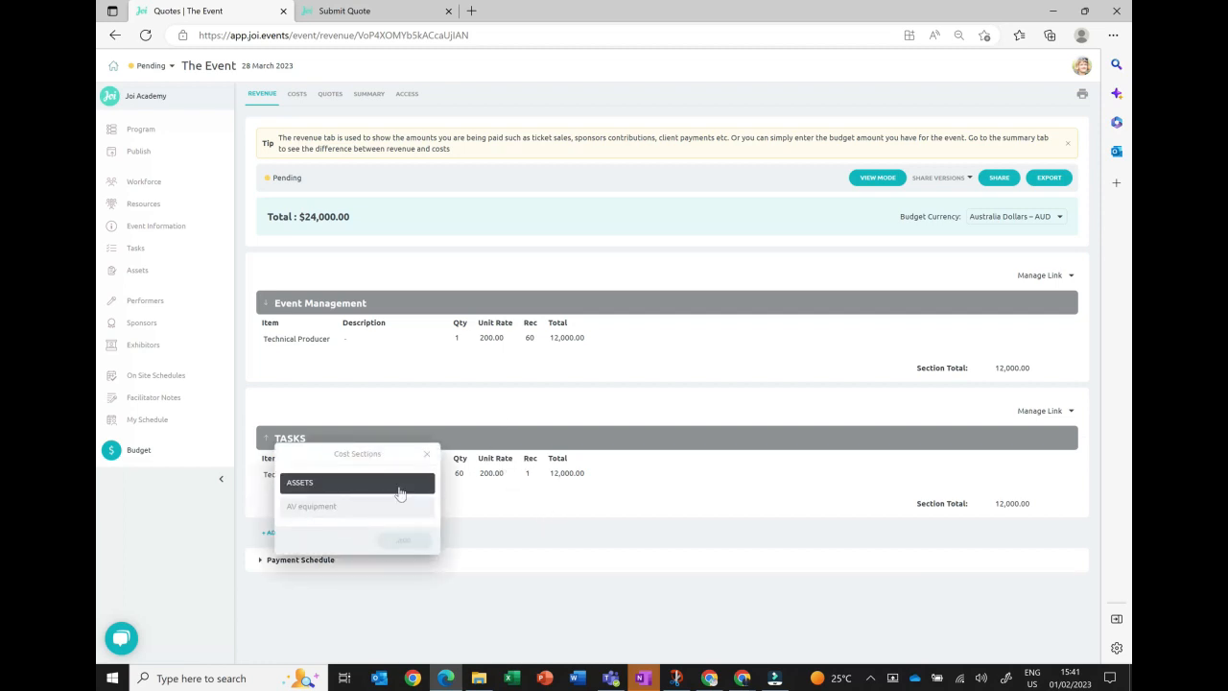
{"action": "left_click", "coordinate": [404, 540]}
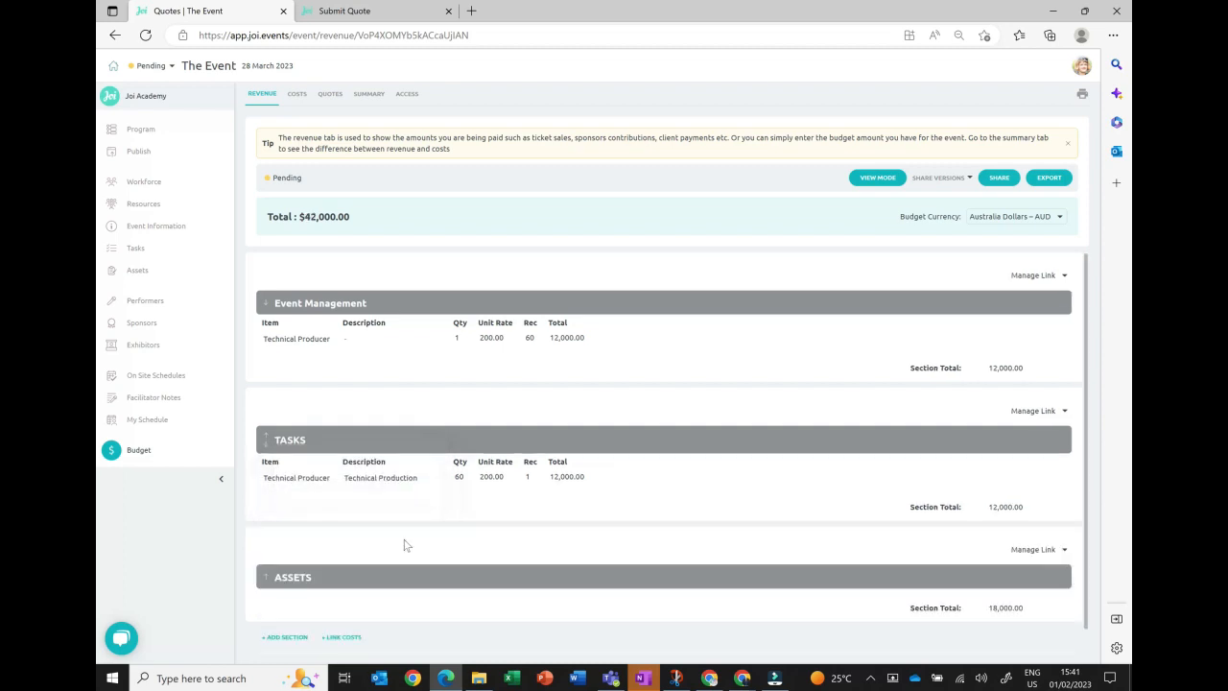
{"action": "scroll", "coordinate": [459, 566], "scroll_direction": "down", "scroll_amount": 1}
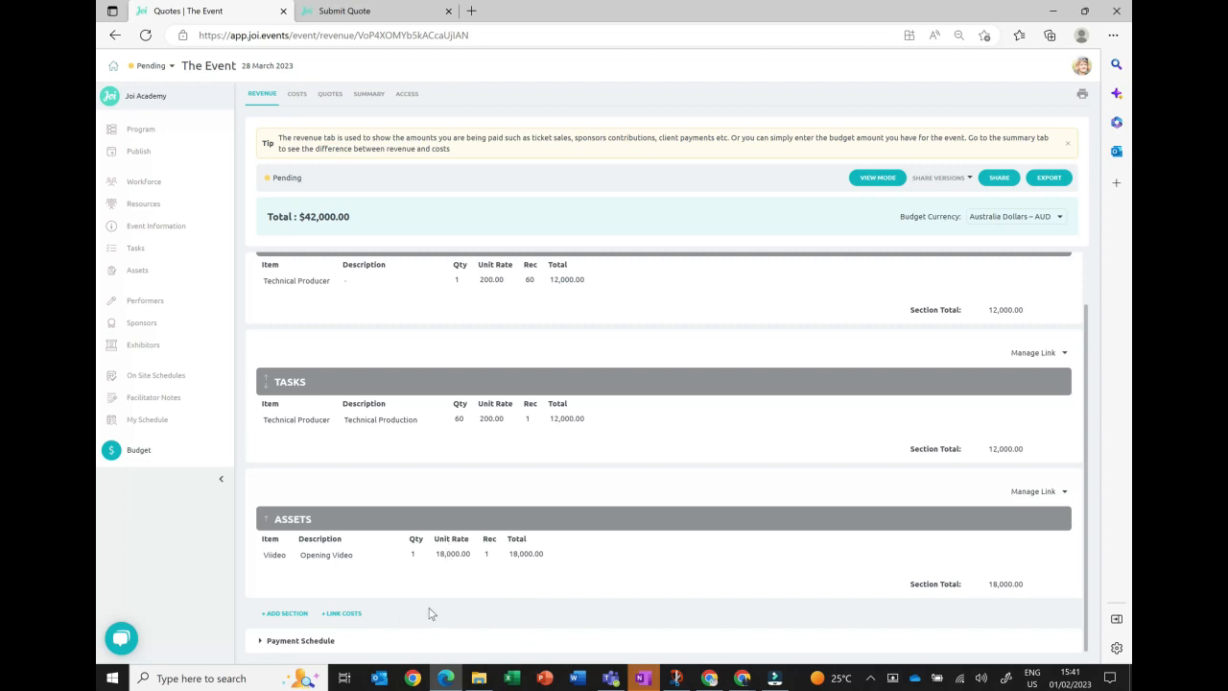
{"action": "left_click", "coordinate": [339, 617]}
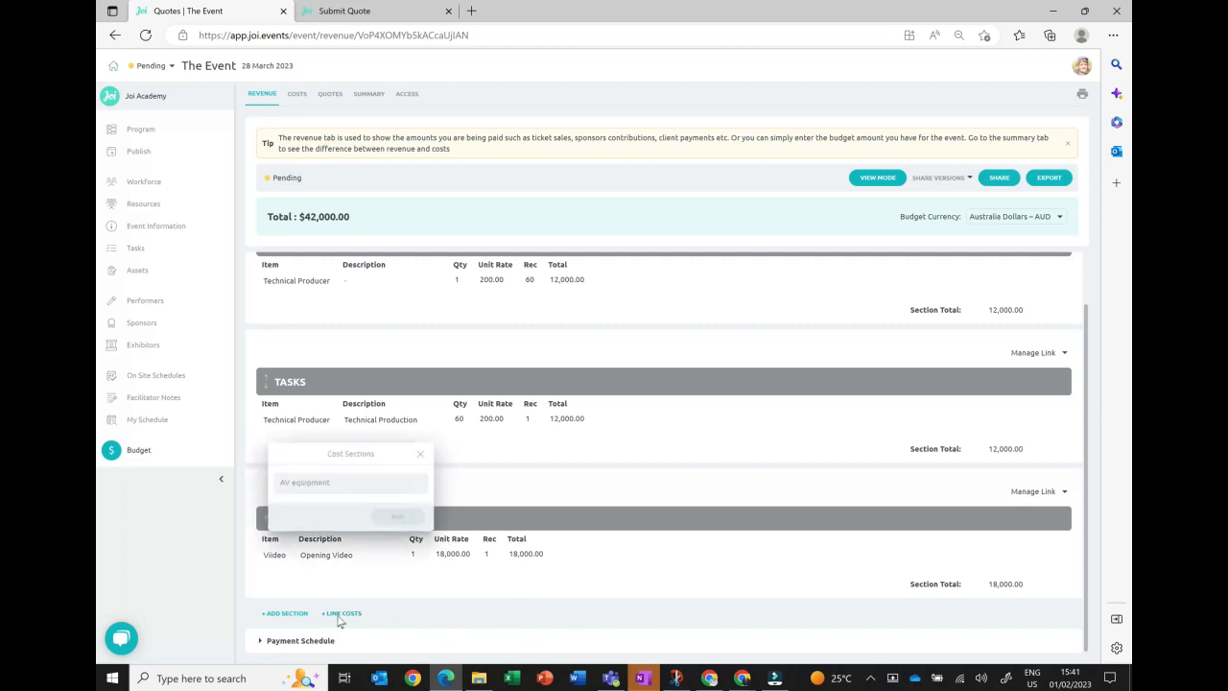
{"action": "left_click", "coordinate": [383, 484]}
{"action": "left_click", "coordinate": [395, 491]}
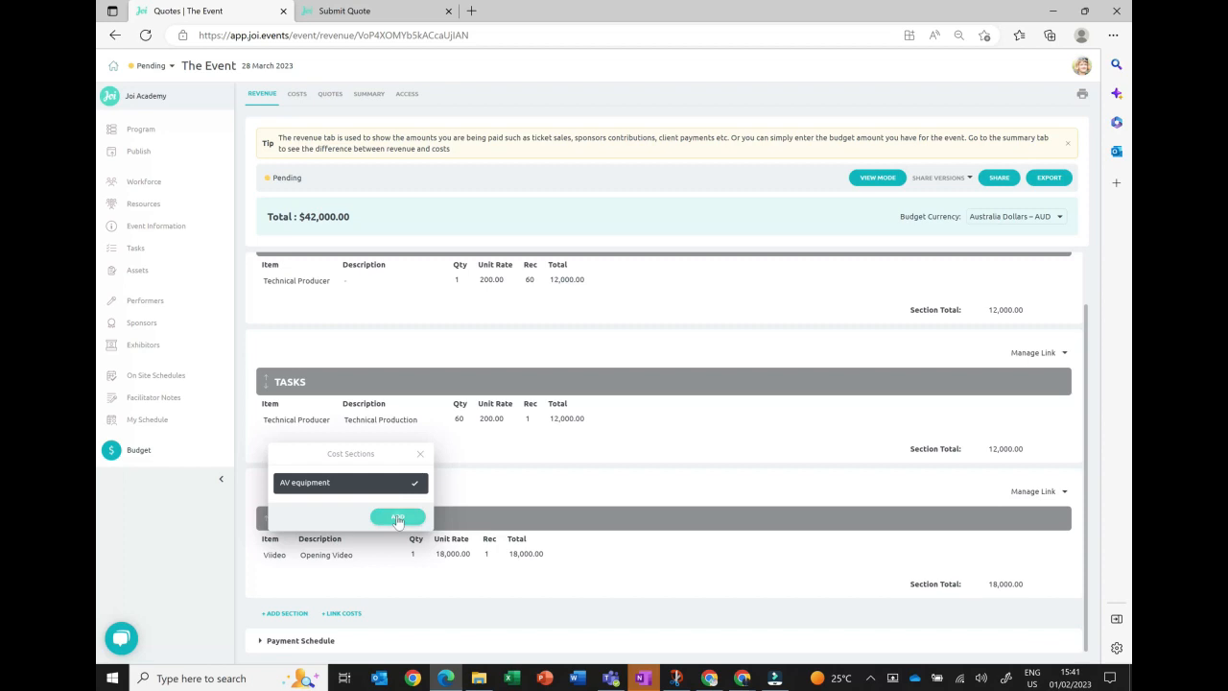
{"action": "left_click", "coordinate": [398, 517]}
- Look over the linked revenue sections and examine revenue, costs and margin in the budget summary
{"action": "scroll", "coordinate": [401, 523], "scroll_direction": "down", "scroll_amount": 2}
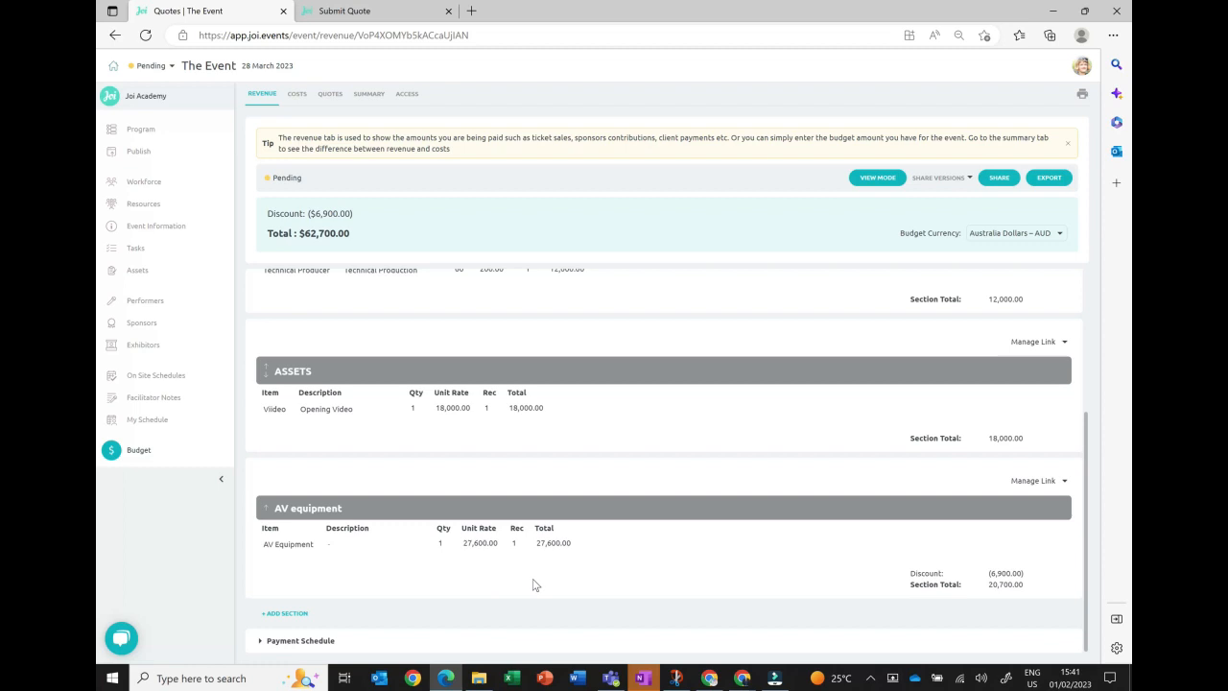
{"action": "scroll", "coordinate": [535, 585], "scroll_direction": "up", "scroll_amount": 3}
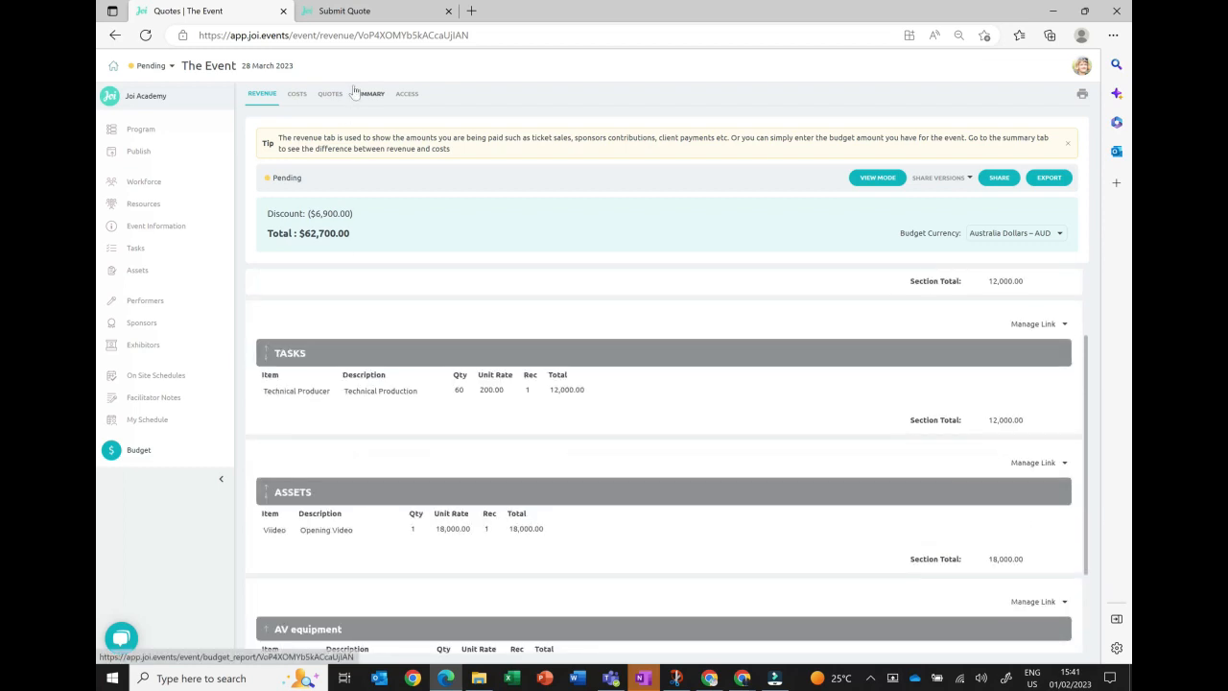
{"action": "left_click", "coordinate": [370, 95]}
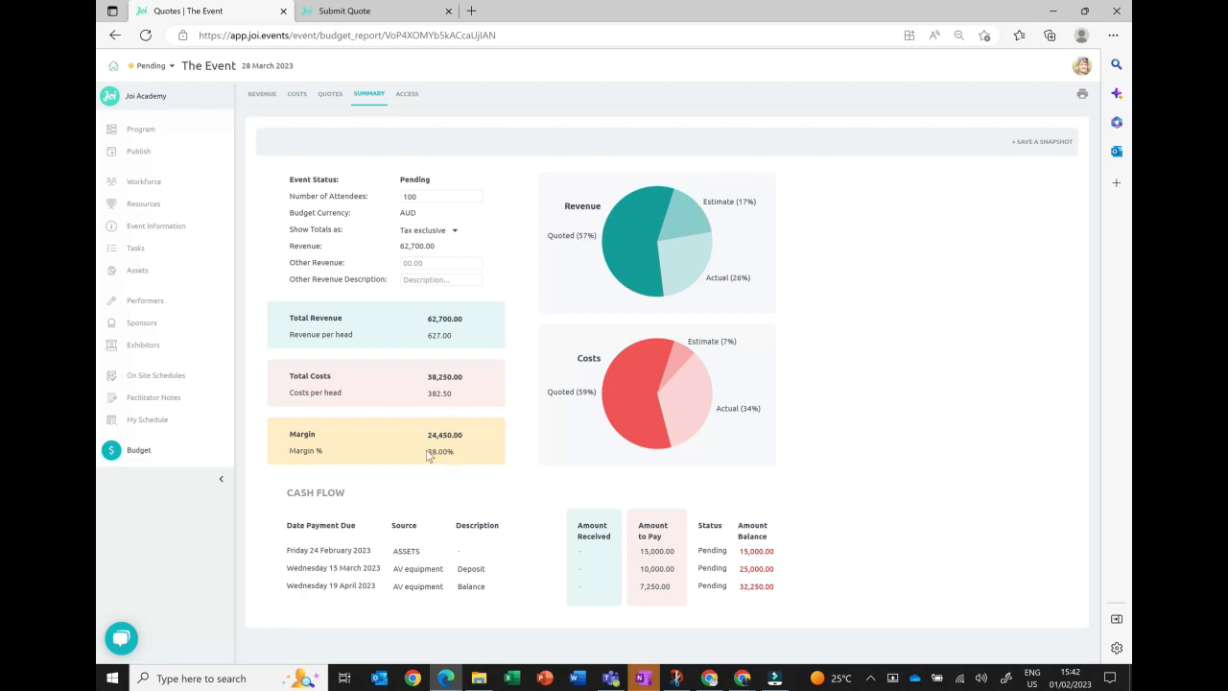
- Add a 35,000 line described as Deposit and dated Thursday 9 February 2023 to the revenue payment schedule
{"action": "left_click", "coordinate": [265, 96]}
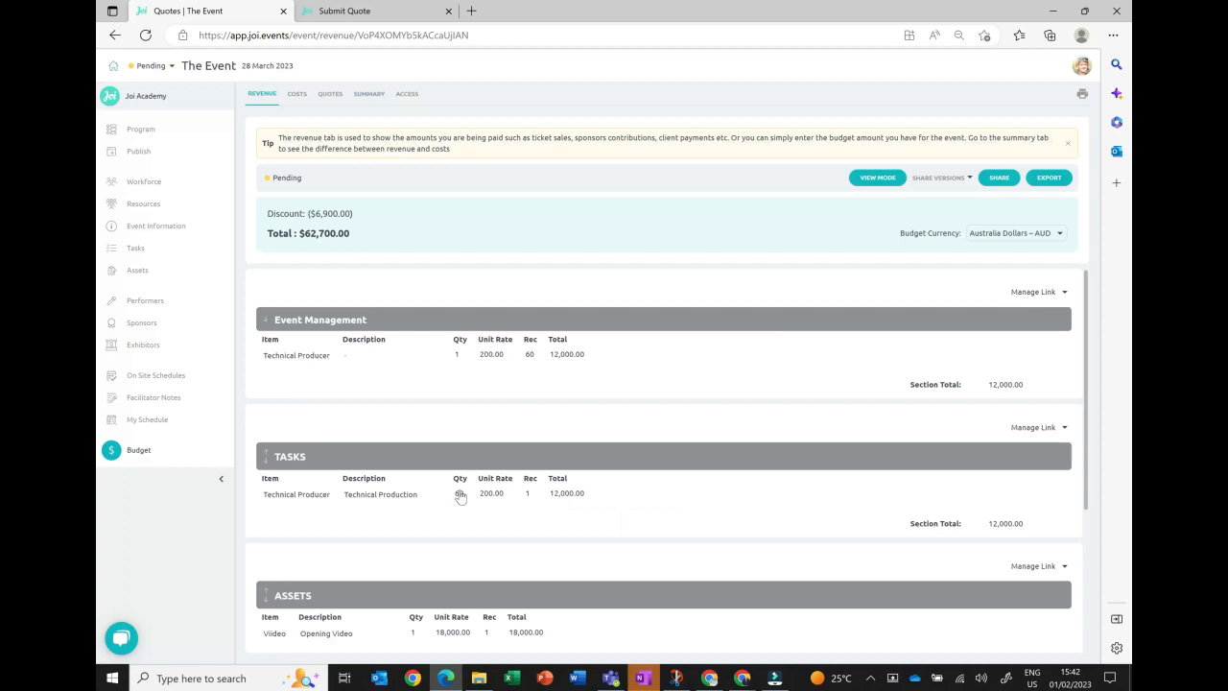
{"action": "scroll", "coordinate": [460, 496], "scroll_direction": "down", "scroll_amount": 3}
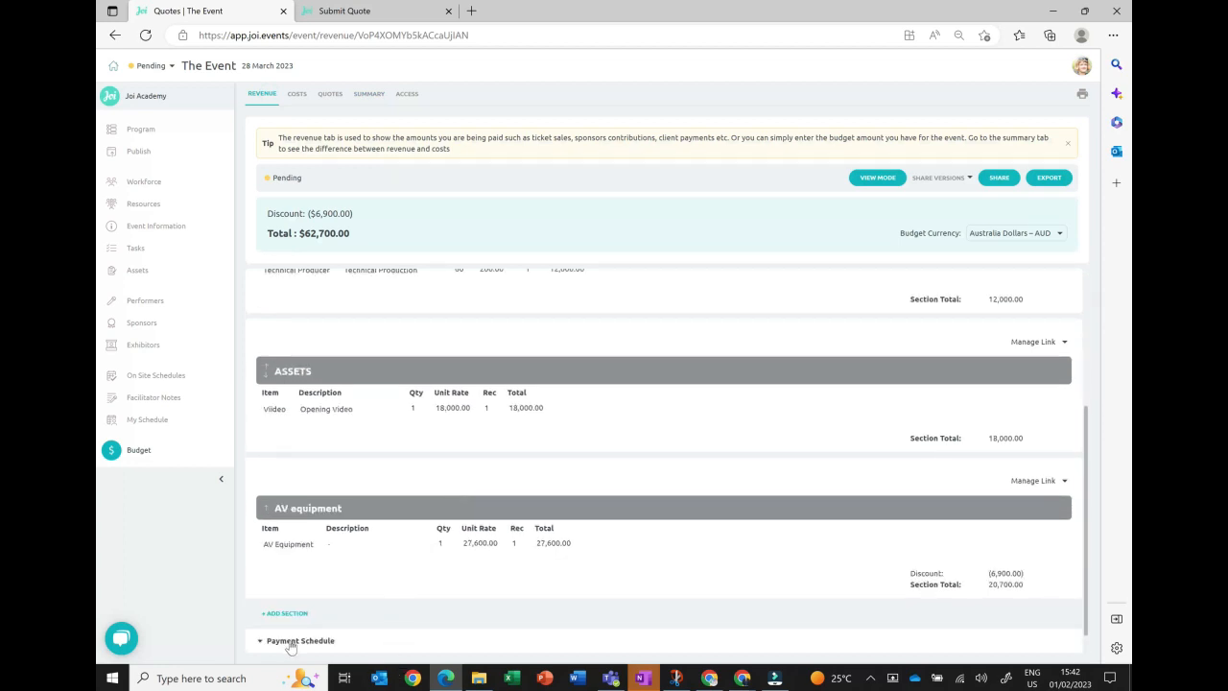
{"action": "left_click", "coordinate": [338, 636]}
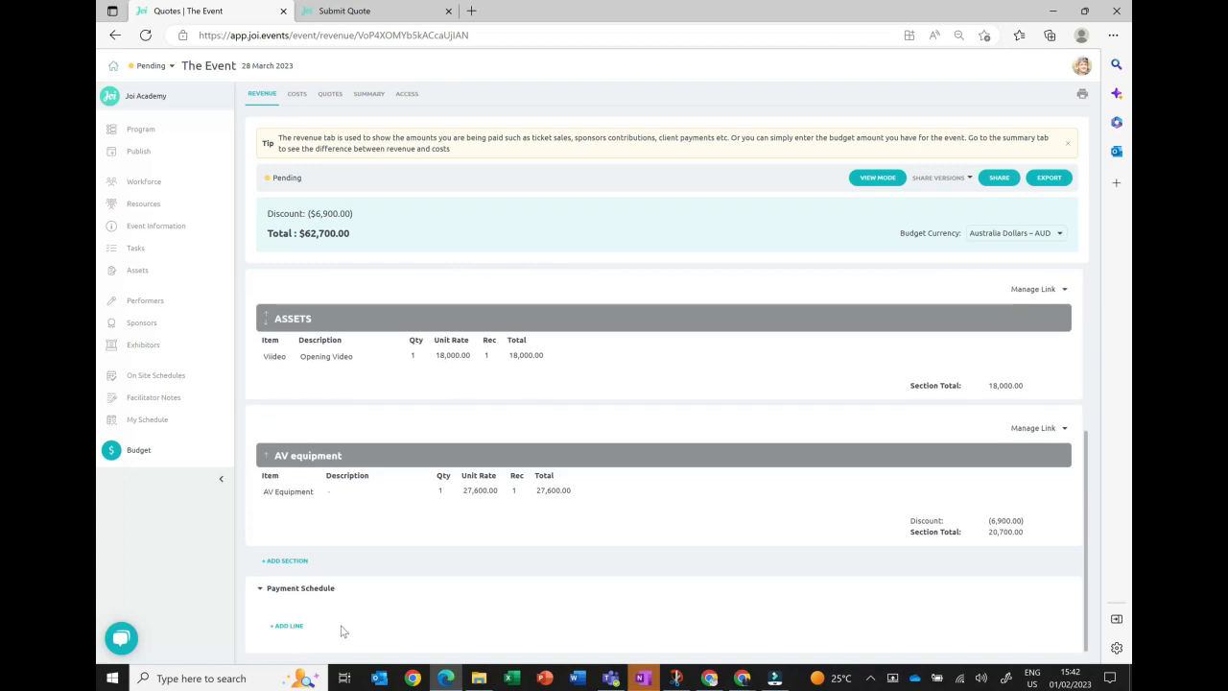
{"action": "left_click", "coordinate": [287, 625]}
{"action": "scroll", "coordinate": [412, 621], "scroll_direction": "down", "scroll_amount": 1}
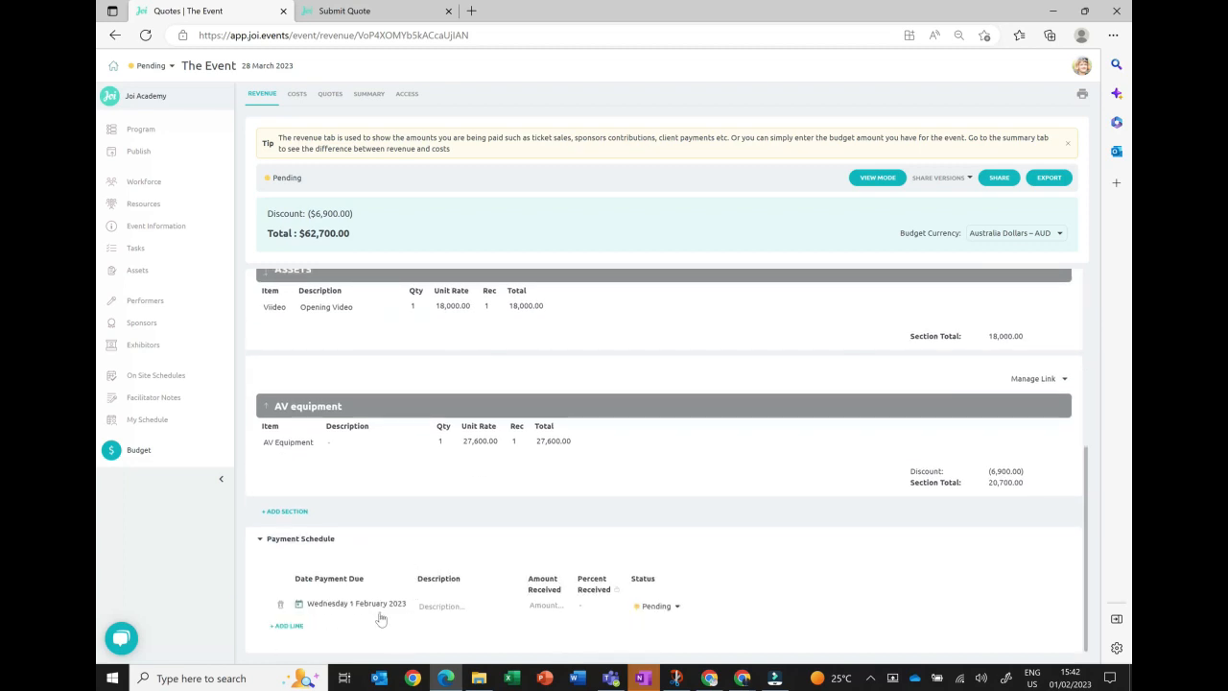
{"action": "left_click", "coordinate": [382, 607]}
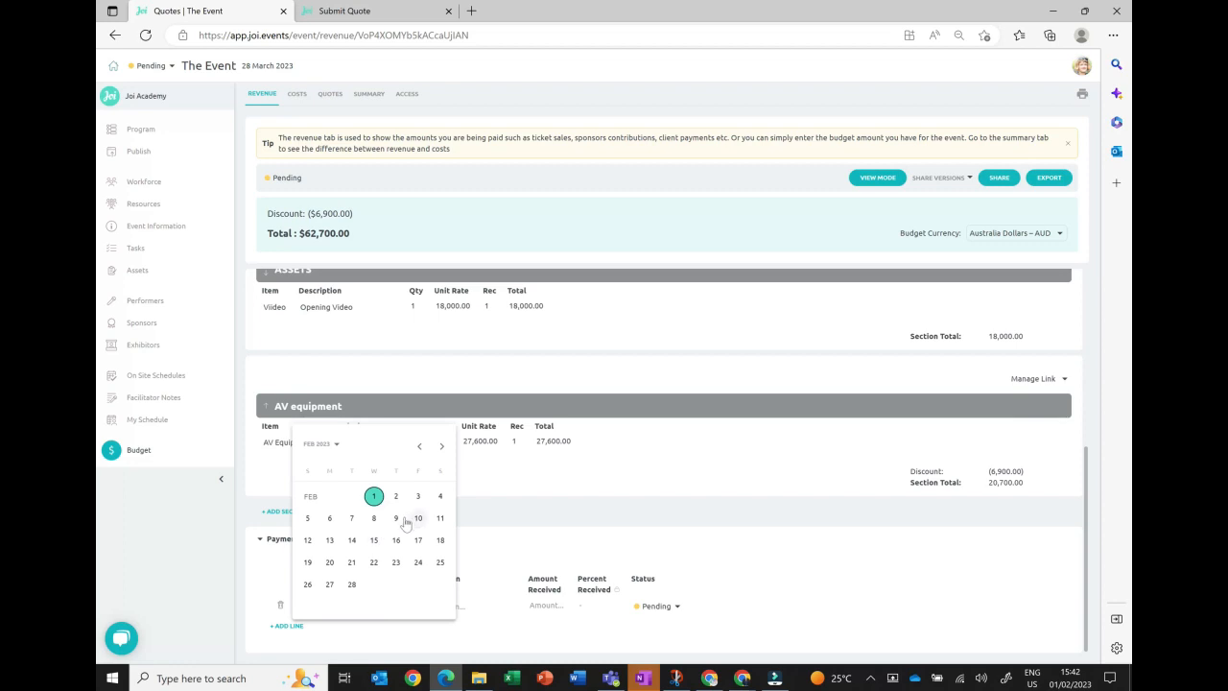
{"action": "left_click", "coordinate": [396, 519]}
{"action": "left_click", "coordinate": [433, 607]}
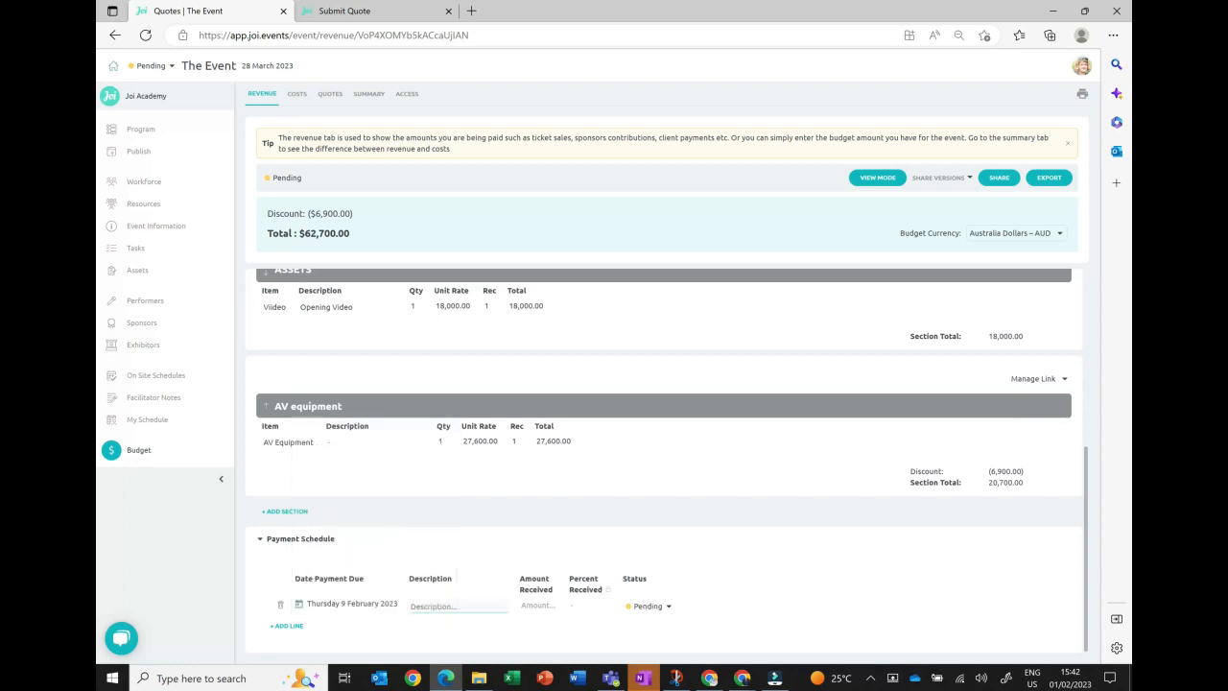
{"action": "type", "text": "Deposit"}
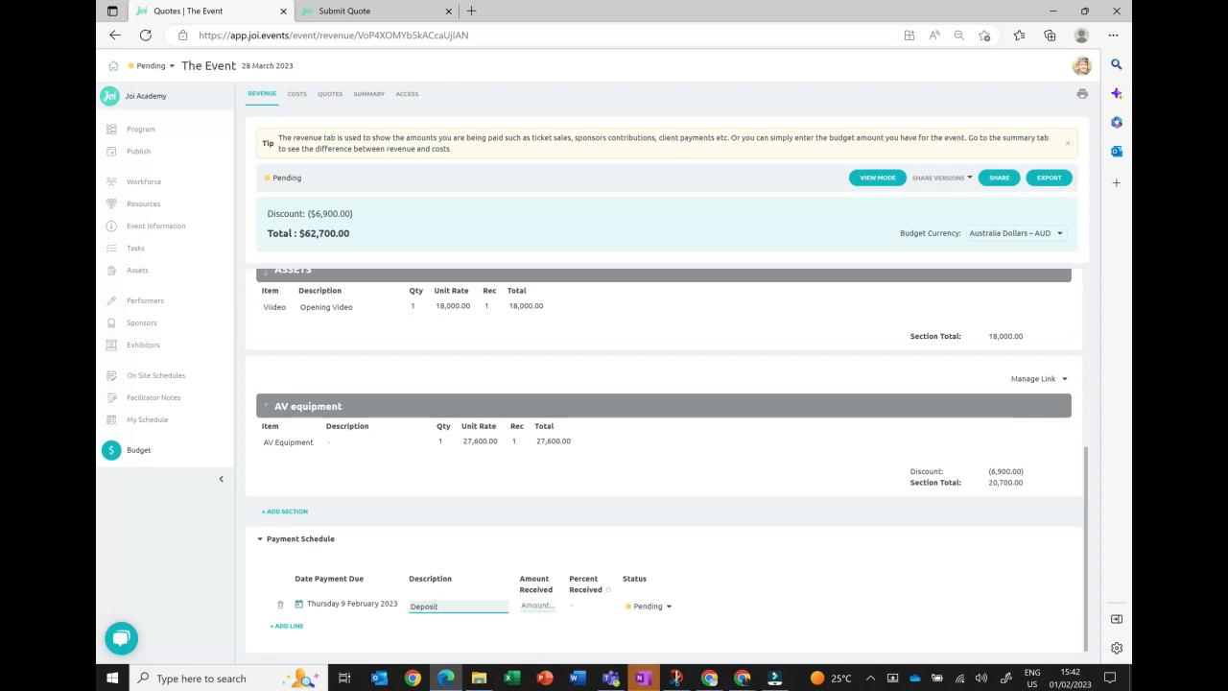
{"action": "left_click", "coordinate": [537, 606]}
{"action": "type", "text": "35000"}
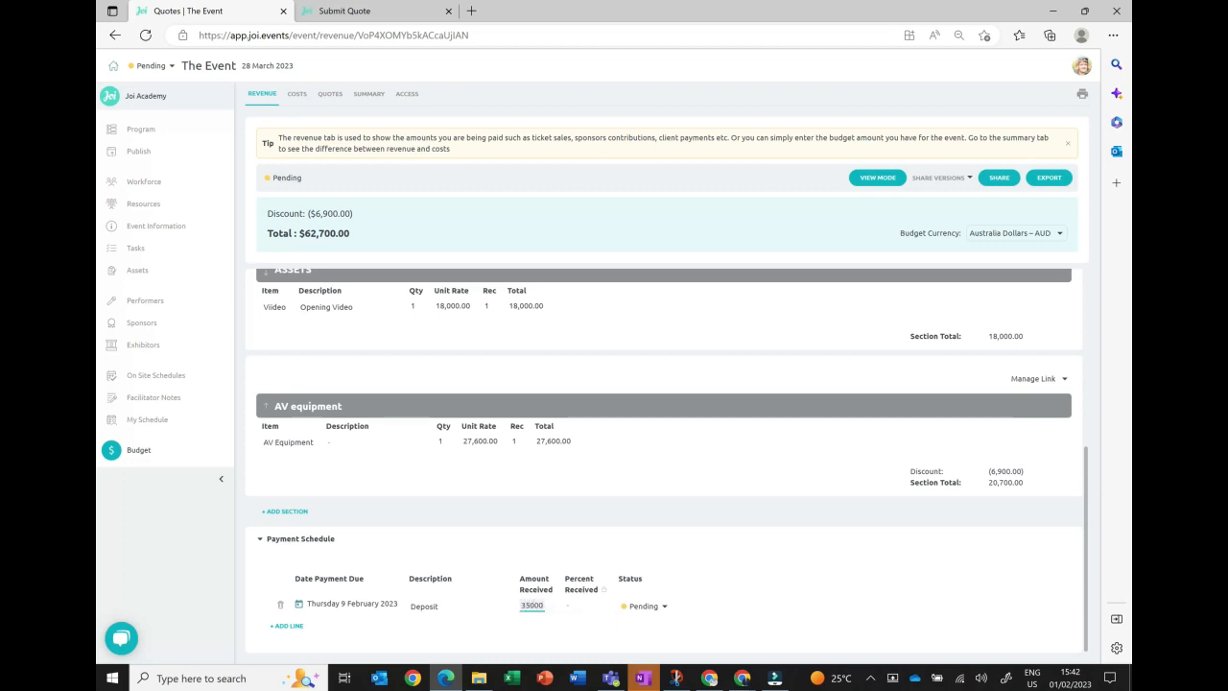
{"action": "left_click", "coordinate": [571, 625]}
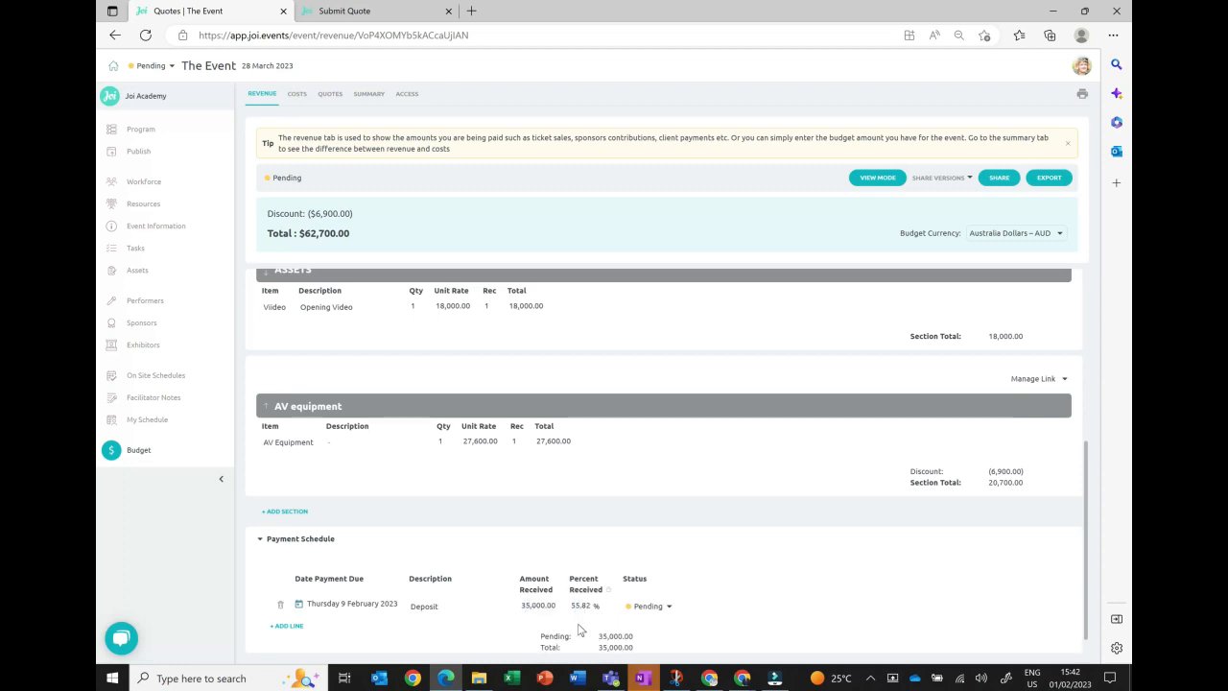
- Add a 27,700 line described as Final and dated Wednesday 29 March 2023 to the revenue payment schedule, and view the summary's cash flow
{"action": "left_click", "coordinate": [285, 626]}
{"action": "left_click", "coordinate": [355, 623]}
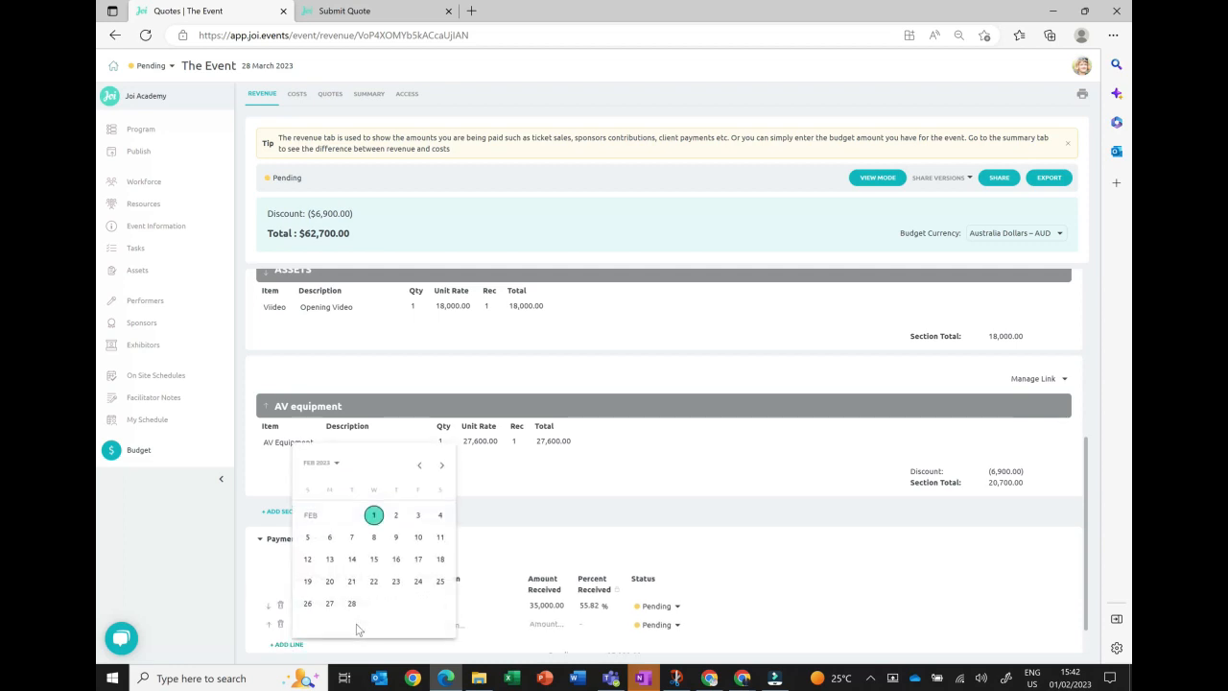
{"action": "left_click", "coordinate": [441, 464]}
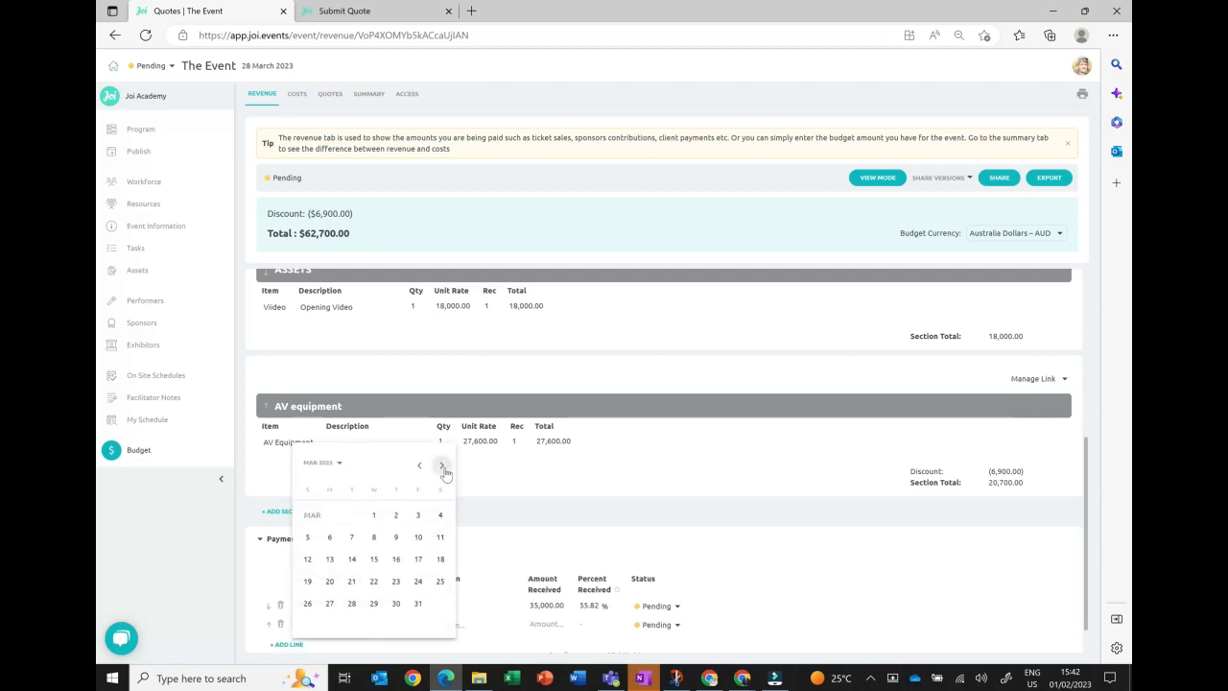
{"action": "left_click", "coordinate": [374, 603]}
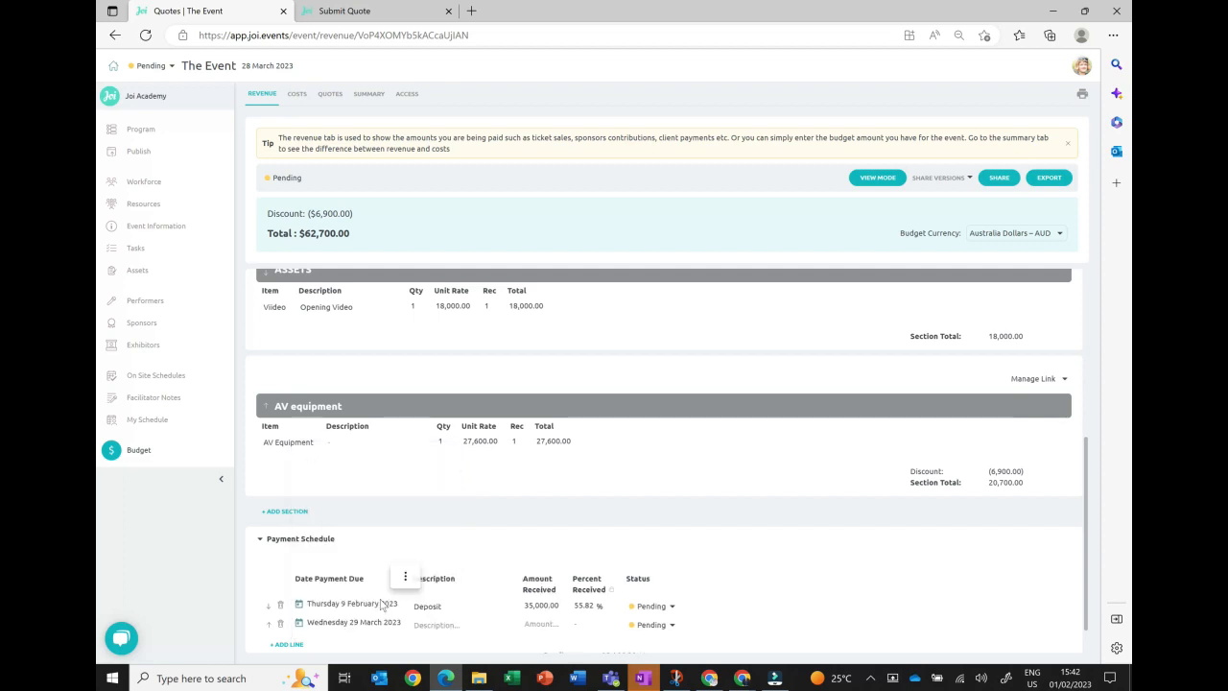
{"action": "left_click", "coordinate": [435, 626]}
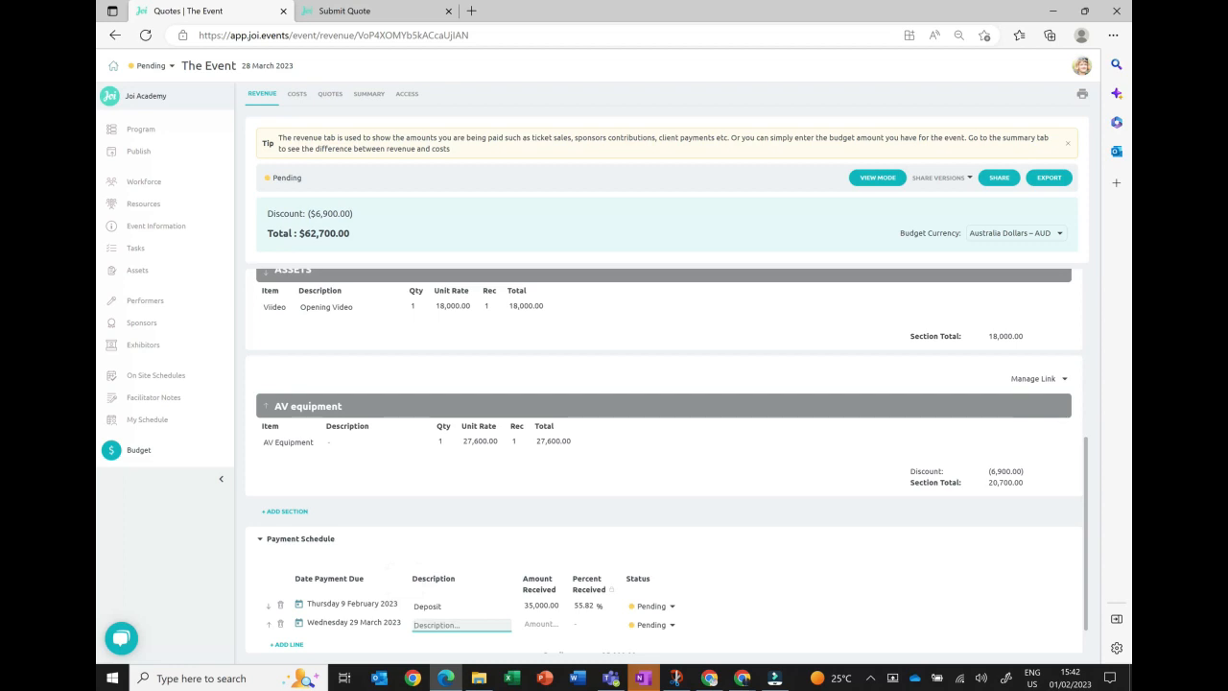
{"action": "type", "text": "Final"}
{"action": "key", "text": "Tab"}
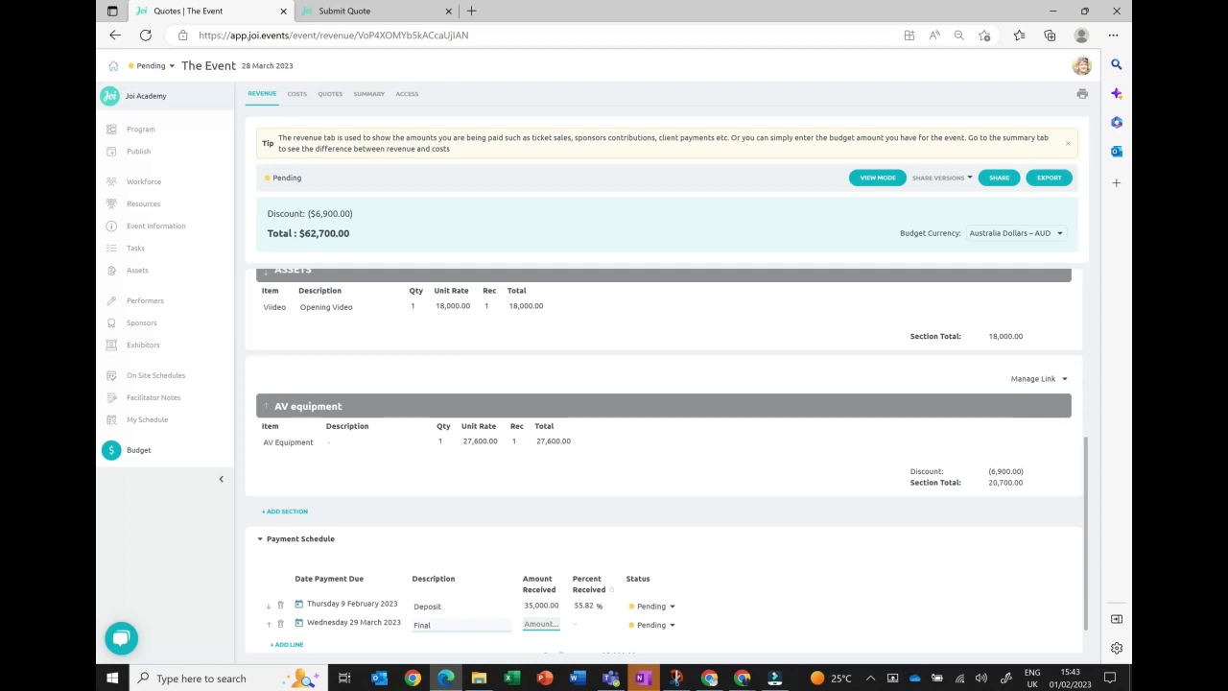
{"action": "type", "text": "27,700.00"}
{"action": "left_click", "coordinate": [798, 611]}
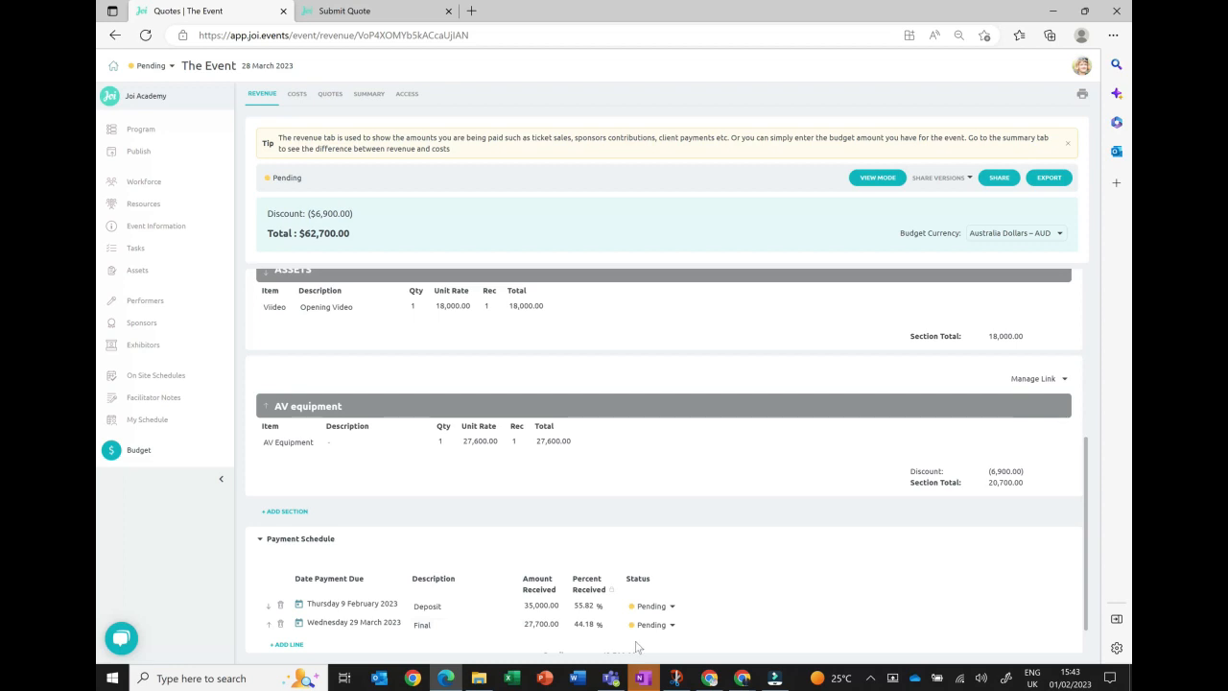
{"action": "scroll", "coordinate": [576, 628], "scroll_direction": "down", "scroll_amount": 1}
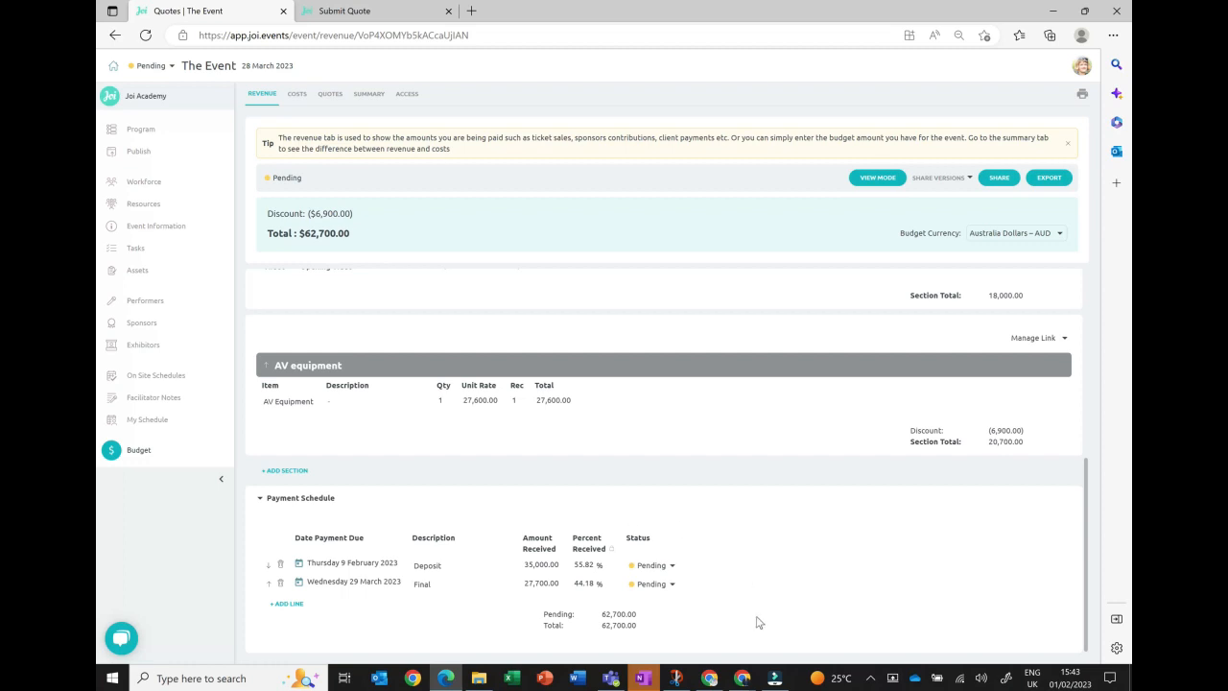
{"action": "left_click", "coordinate": [370, 94]}
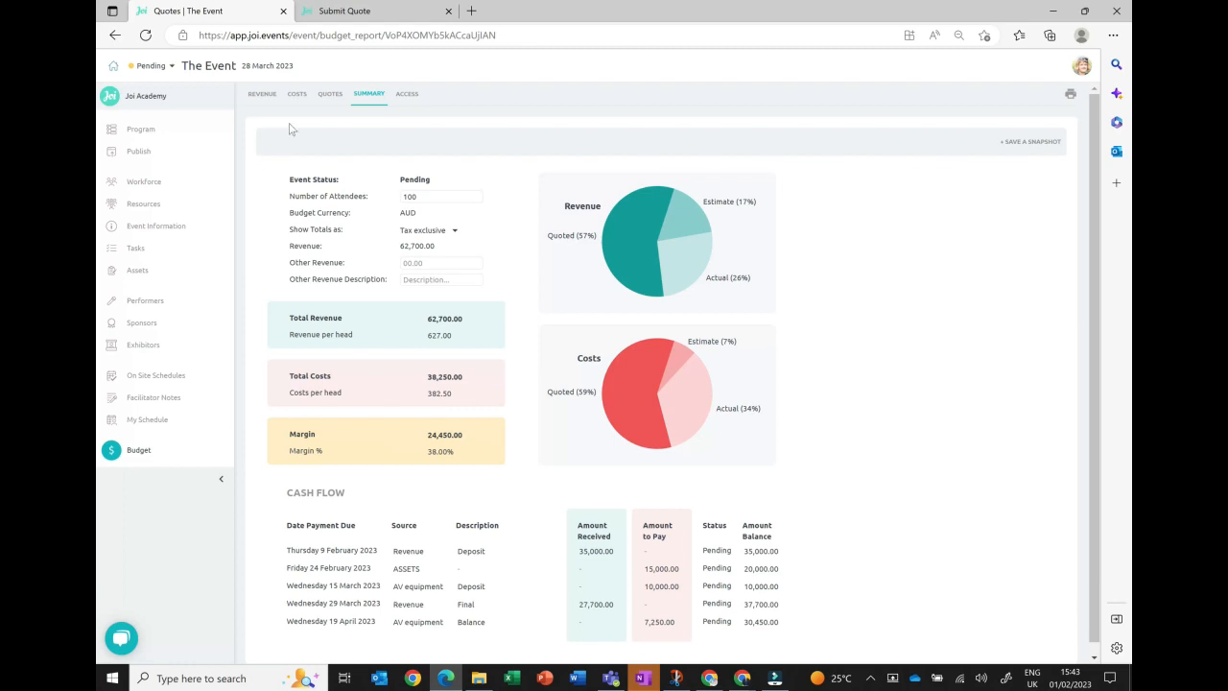
- Share the event's revenue budget as Version 2 in Detailed form with the payment schedule shown
{"action": "left_click", "coordinate": [263, 94]}
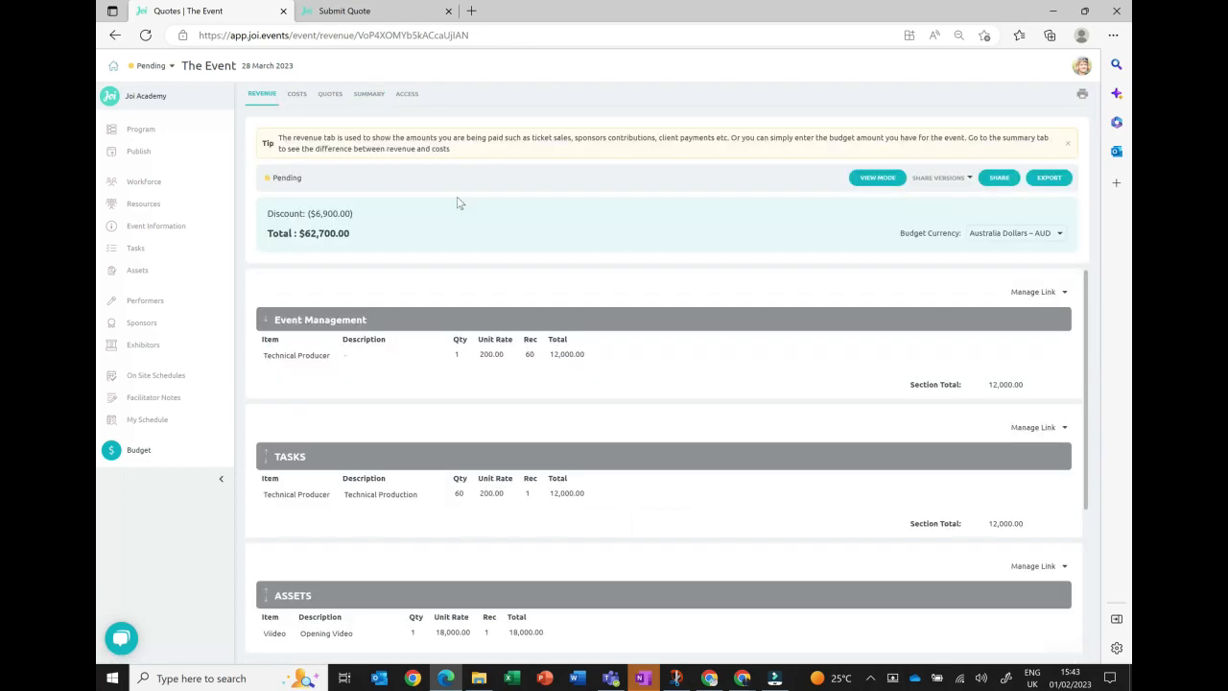
{"action": "scroll", "coordinate": [644, 310], "scroll_direction": "down", "scroll_amount": 3}
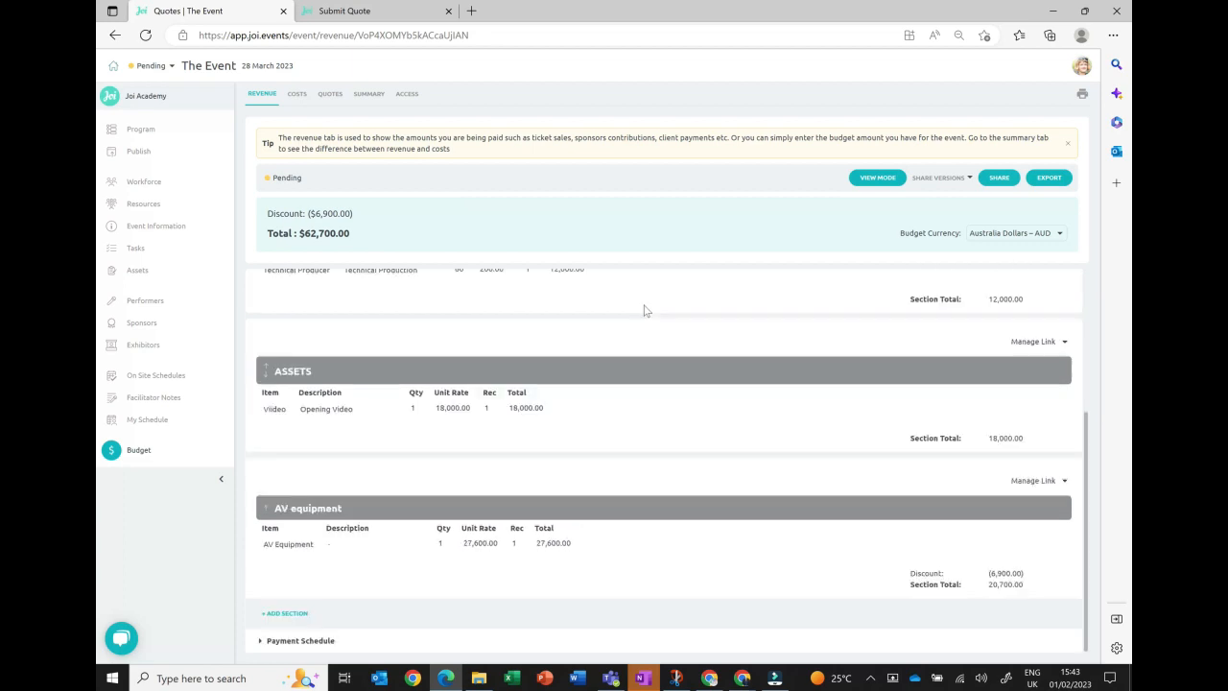
{"action": "left_click", "coordinate": [998, 179]}
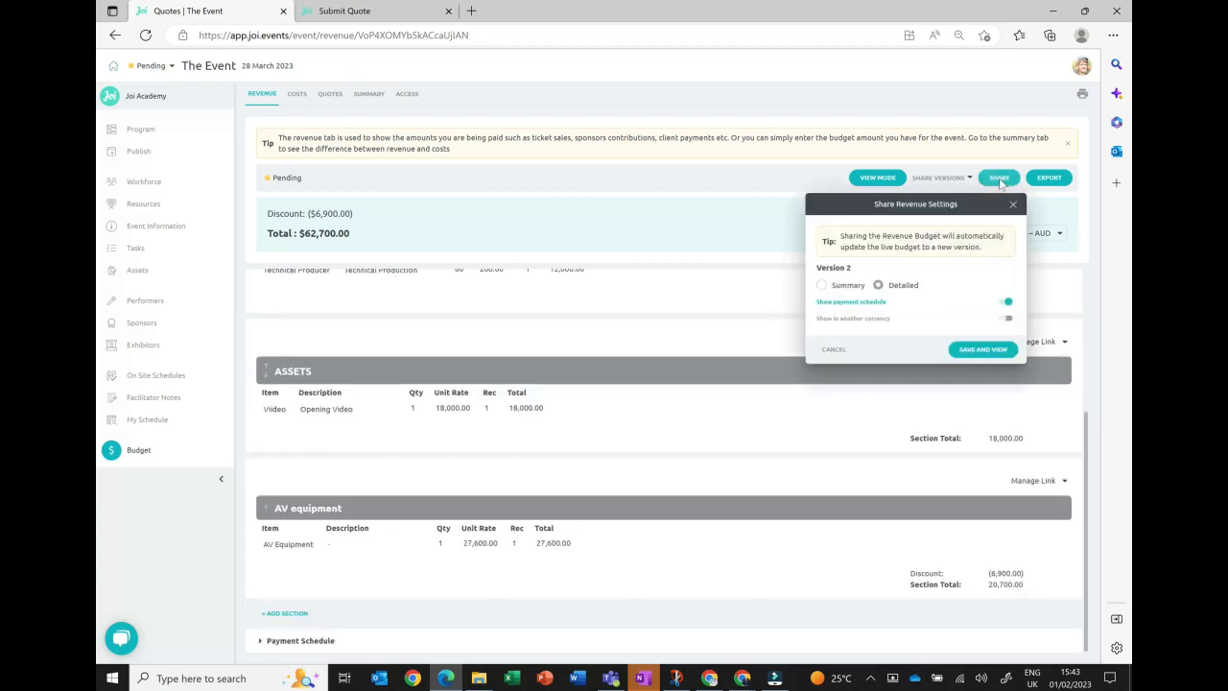
{"action": "left_click", "coordinate": [975, 350]}
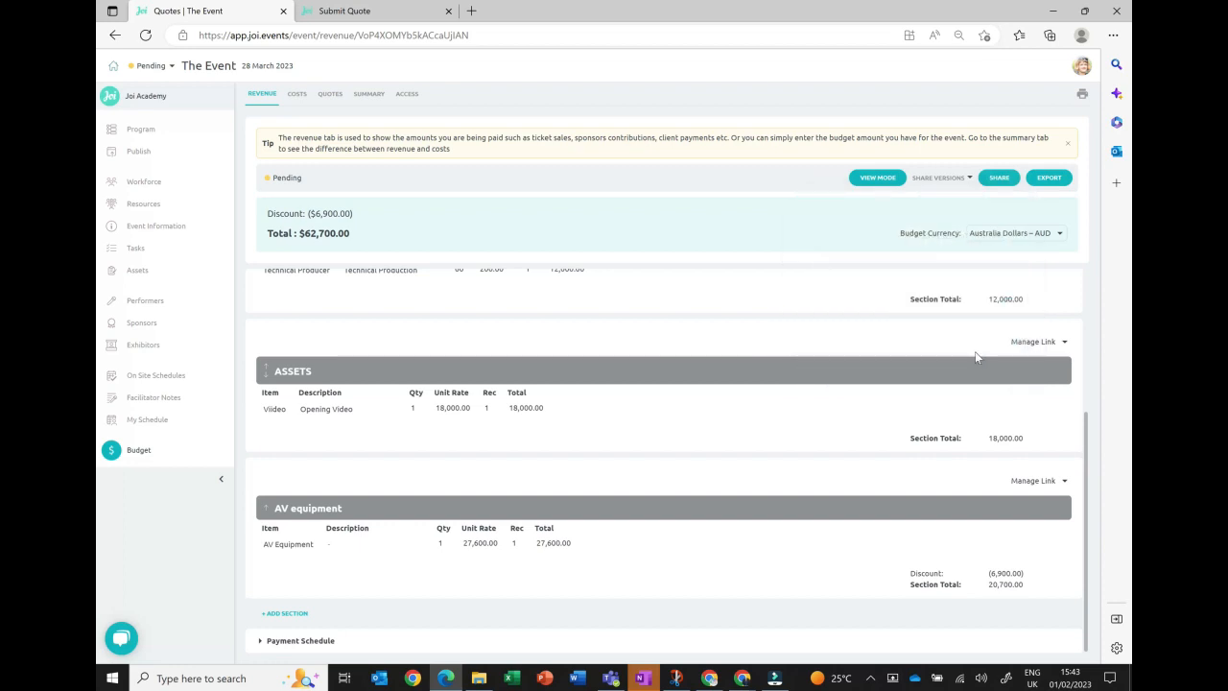
- Examine the shared revenue version's sections, discount, total and payment schedule in the share preview
{"action": "left_click", "coordinate": [944, 179]}
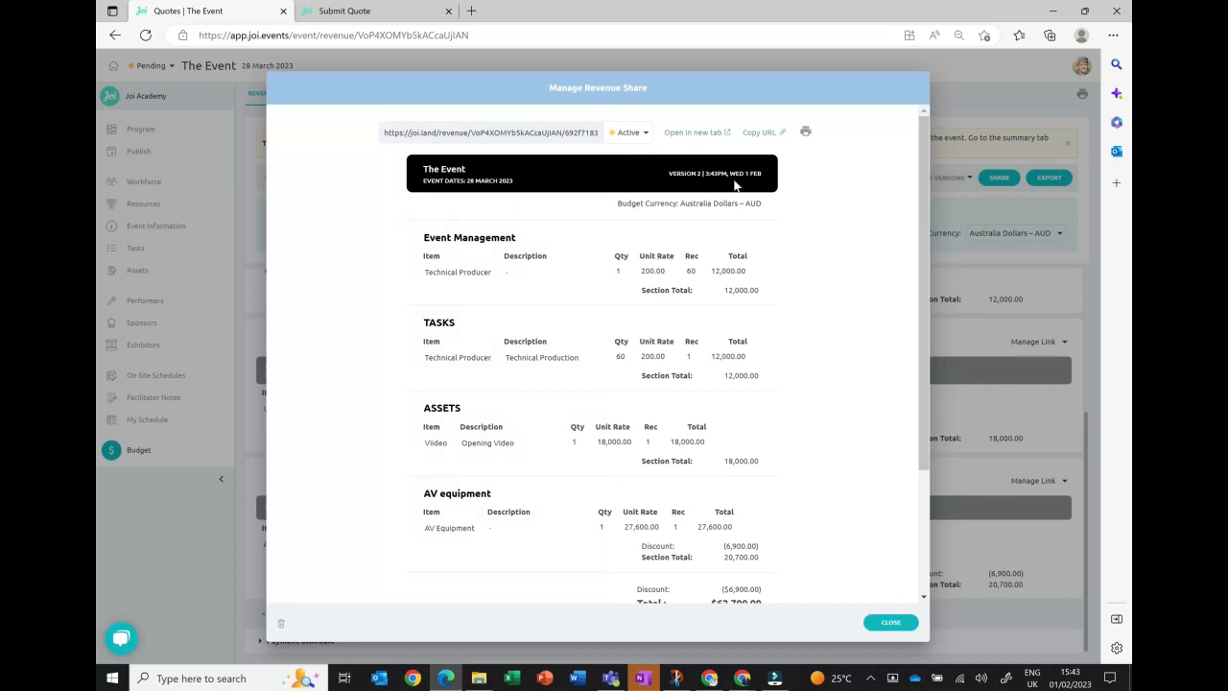
{"action": "scroll", "coordinate": [685, 401], "scroll_direction": "down", "scroll_amount": 1}
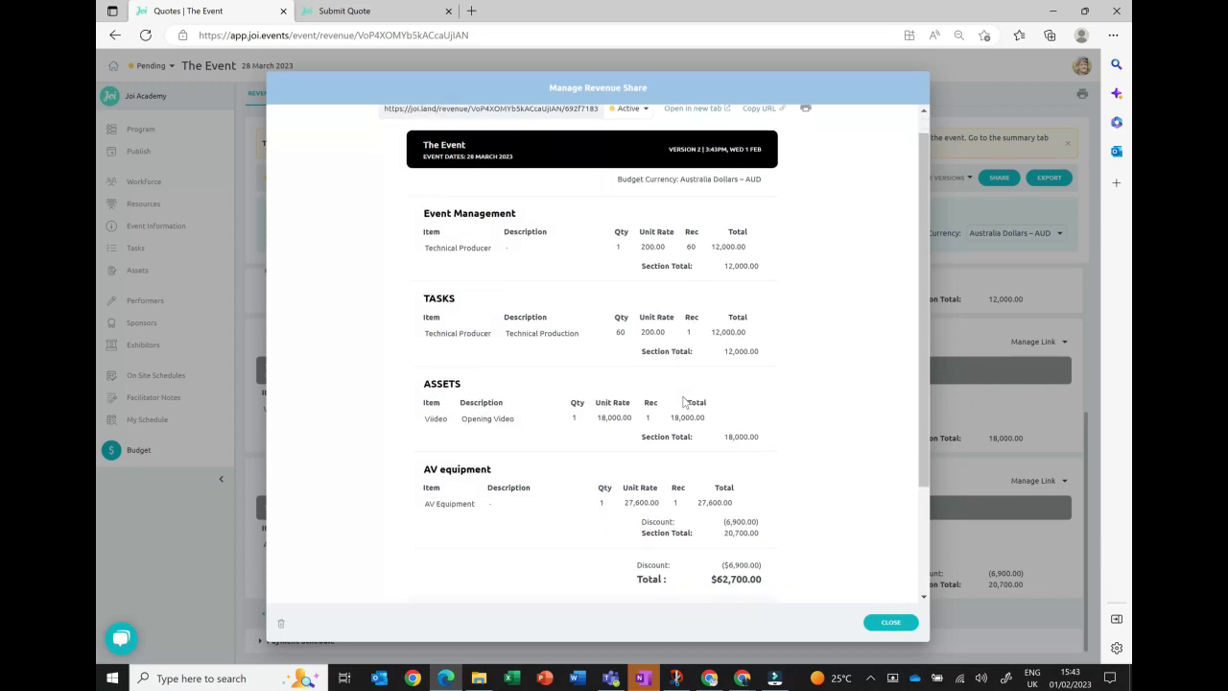
{"action": "scroll", "coordinate": [620, 329], "scroll_direction": "up", "scroll_amount": 1}
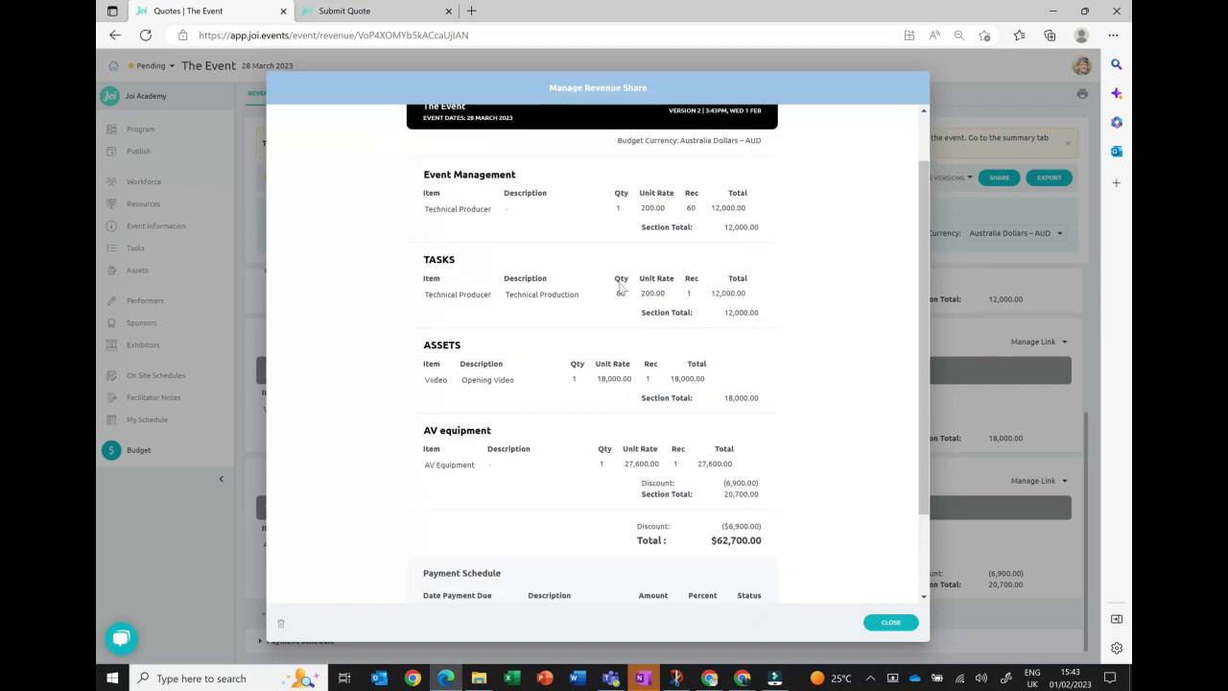
{"action": "scroll", "coordinate": [674, 459], "scroll_direction": "down", "scroll_amount": 1}
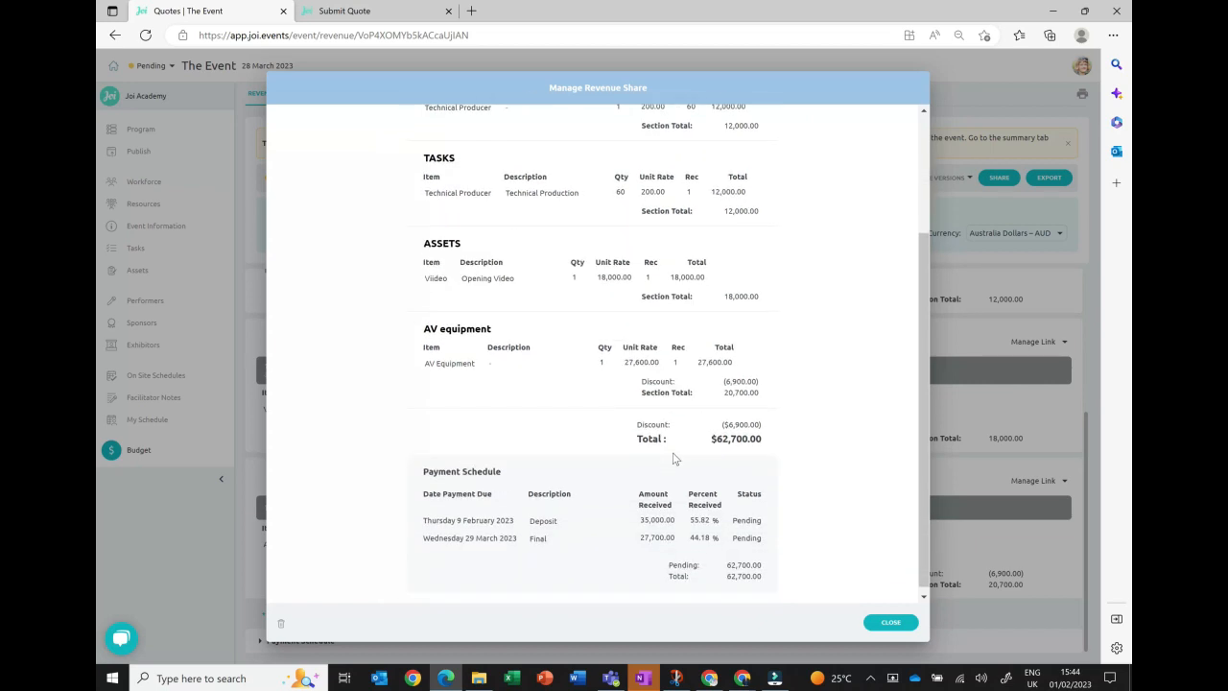
{"action": "scroll", "coordinate": [674, 459], "scroll_direction": "down", "scroll_amount": 1}
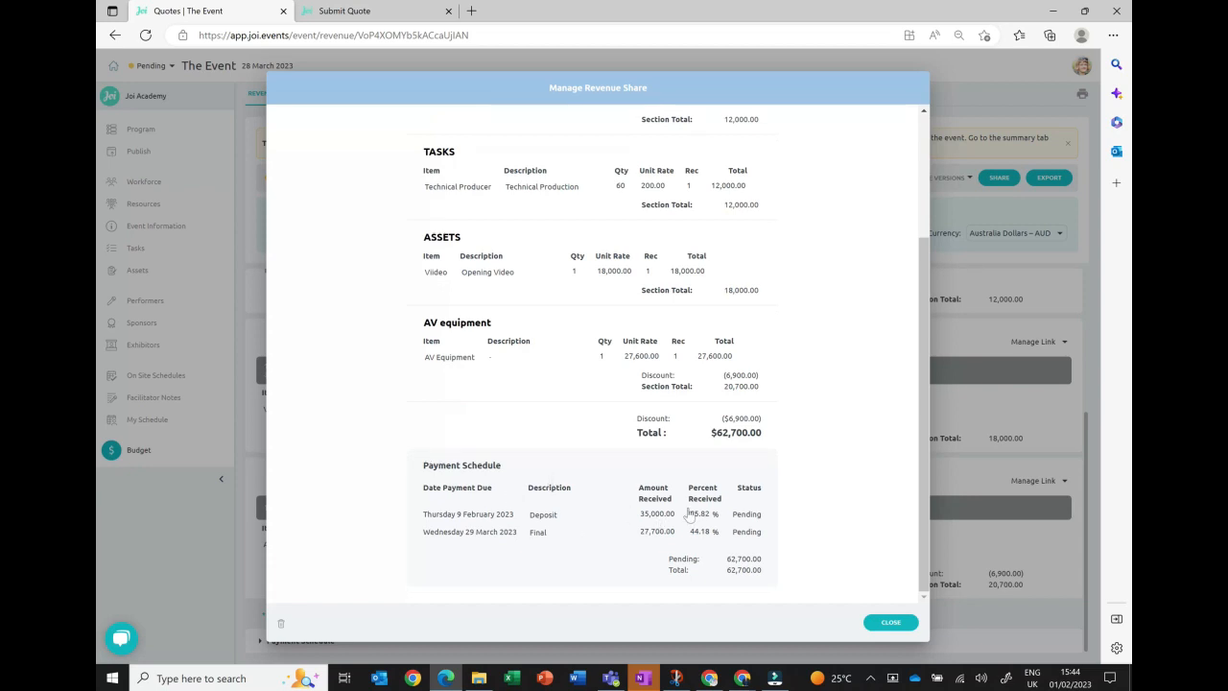
{"action": "scroll", "coordinate": [695, 514], "scroll_direction": "up", "scroll_amount": 2}
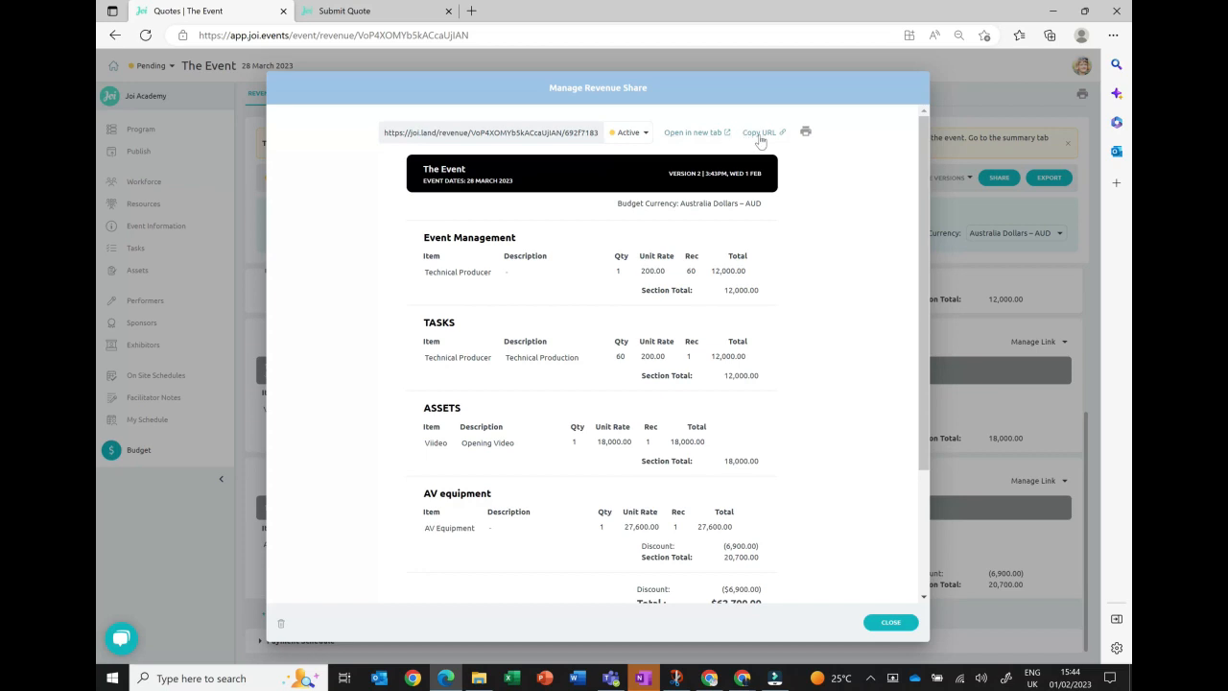
- View the shared revenue budget in a separate browser tab down to its payment schedule, then return and close the share preview
{"action": "left_click", "coordinate": [701, 136]}
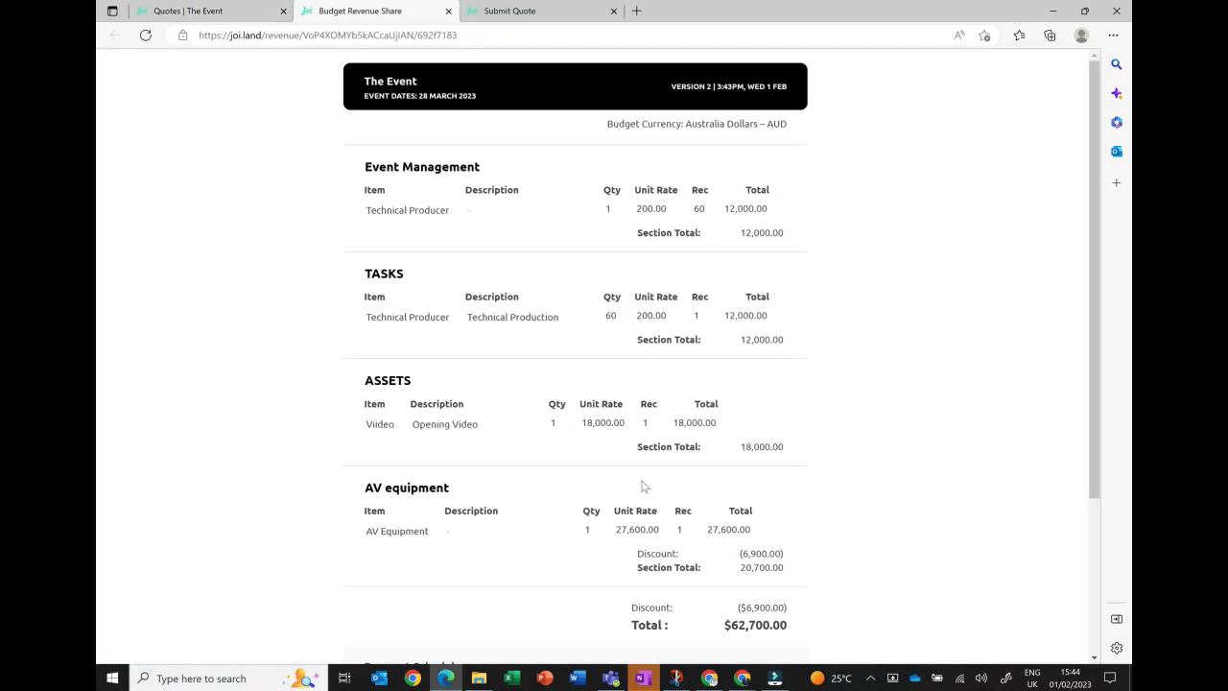
{"action": "scroll", "coordinate": [648, 489], "scroll_direction": "down", "scroll_amount": 1}
{"action": "scroll", "coordinate": [648, 489], "scroll_direction": "down", "scroll_amount": 3}
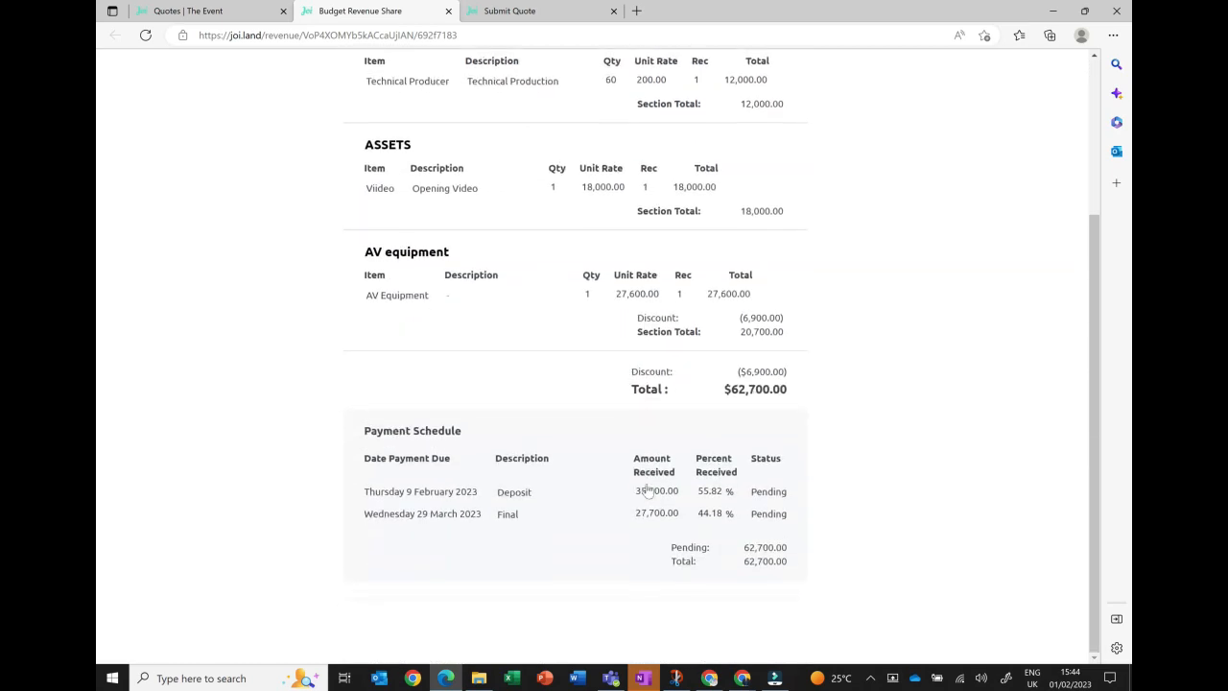
{"action": "scroll", "coordinate": [648, 489], "scroll_direction": "up", "scroll_amount": 3}
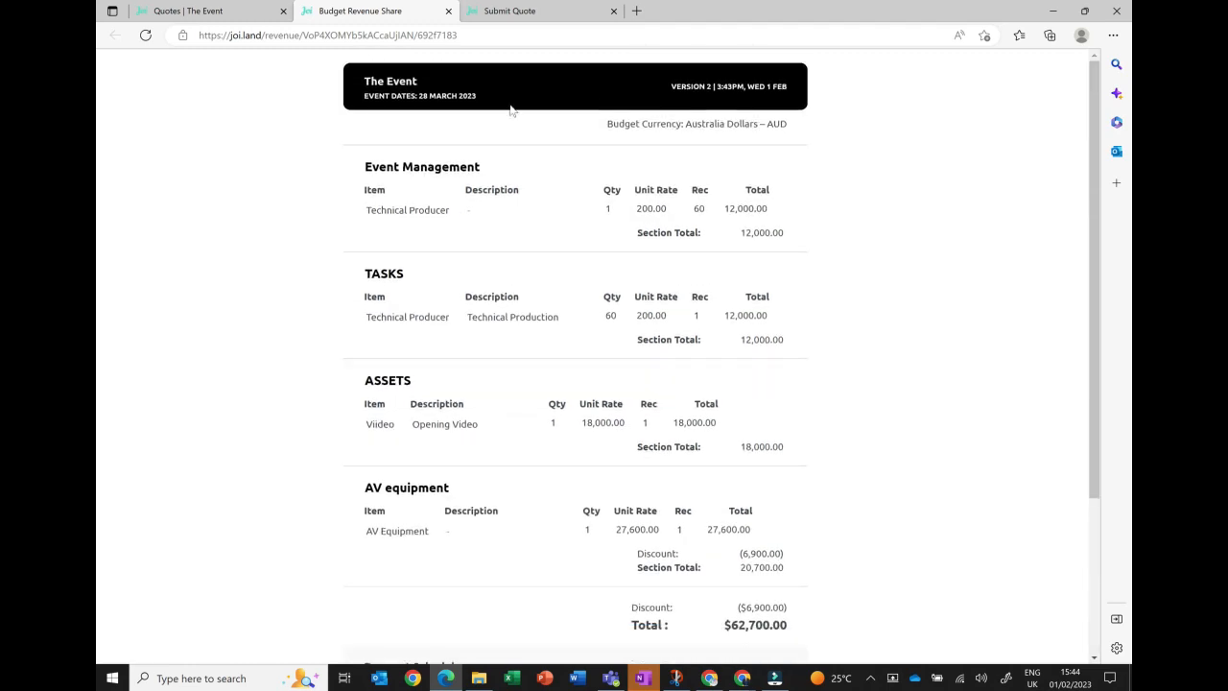
{"action": "left_click", "coordinate": [238, 19]}
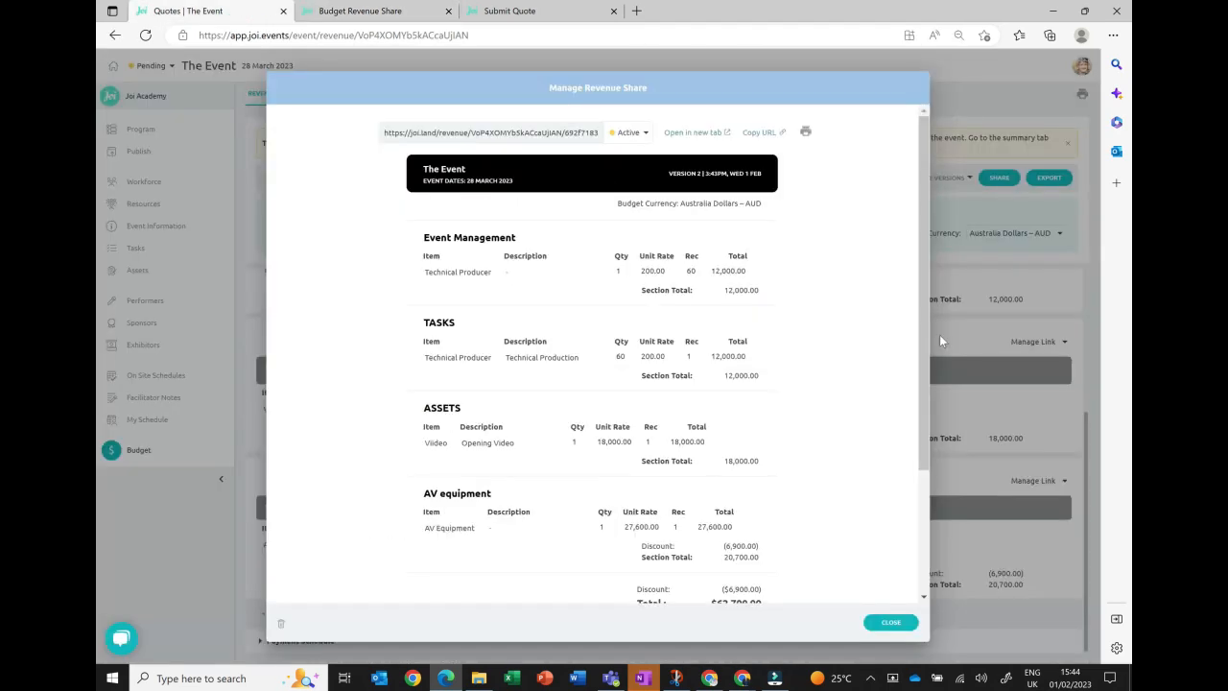
{"action": "left_click", "coordinate": [892, 623]}
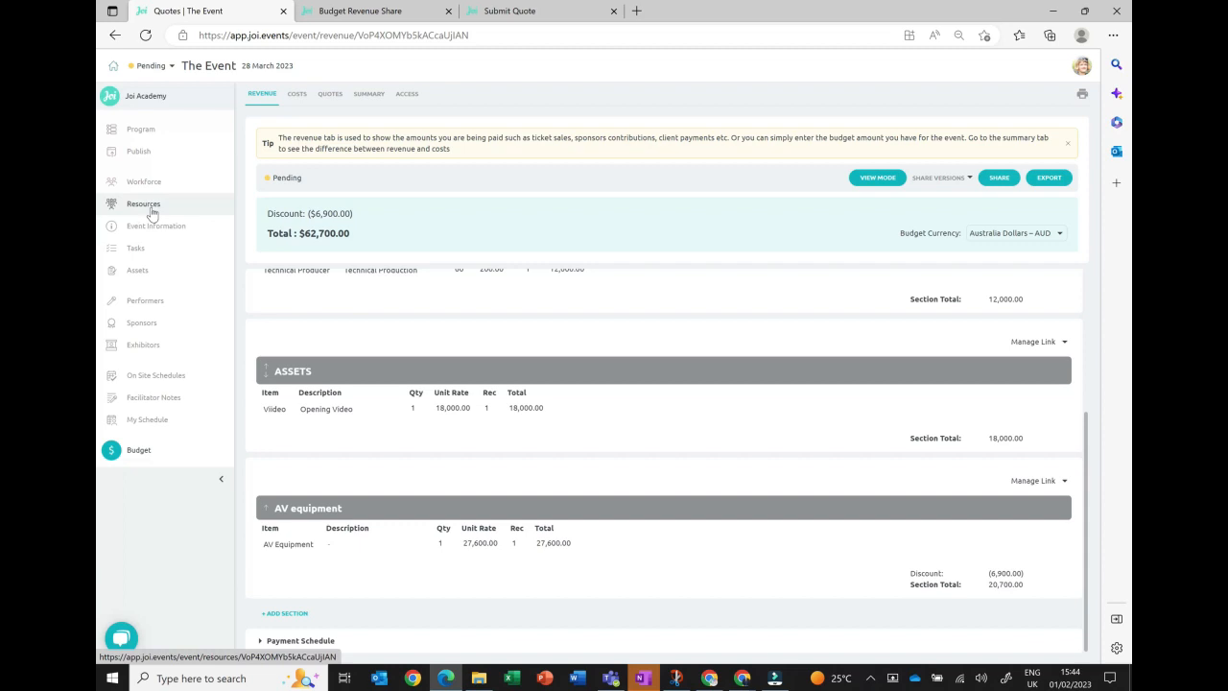
- Look over the event's costs and its linked revenue sections down to AV equipment
{"action": "left_click", "coordinate": [298, 95]}
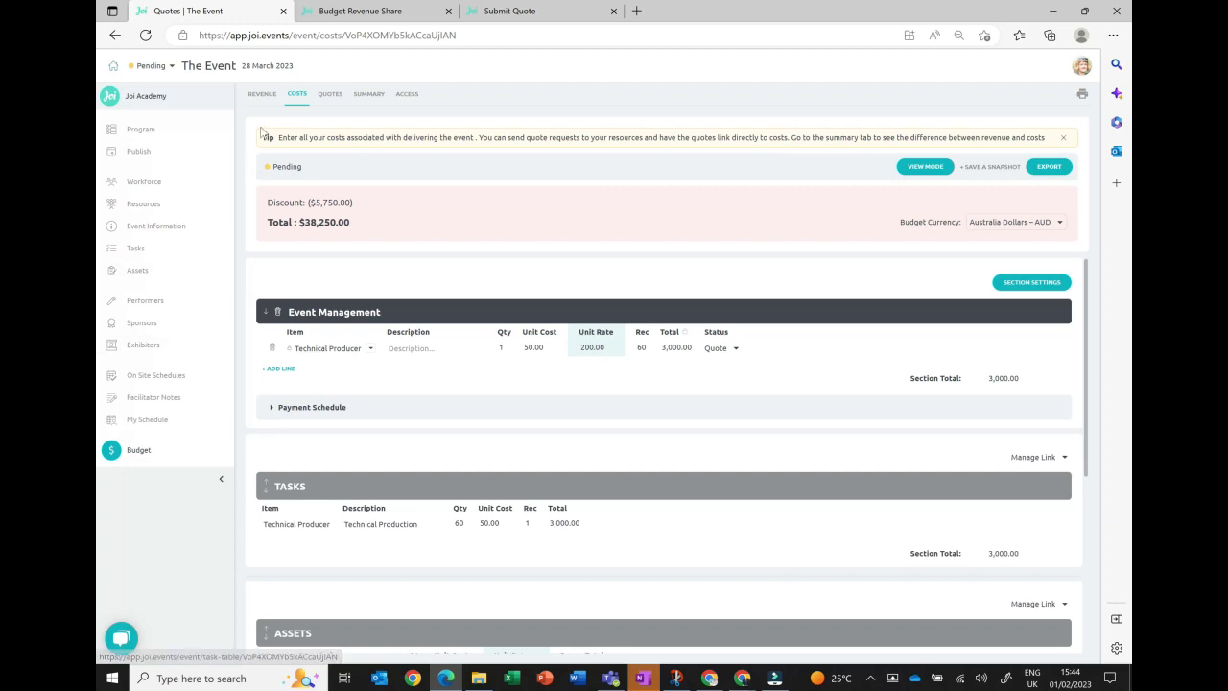
{"action": "left_click", "coordinate": [266, 96]}
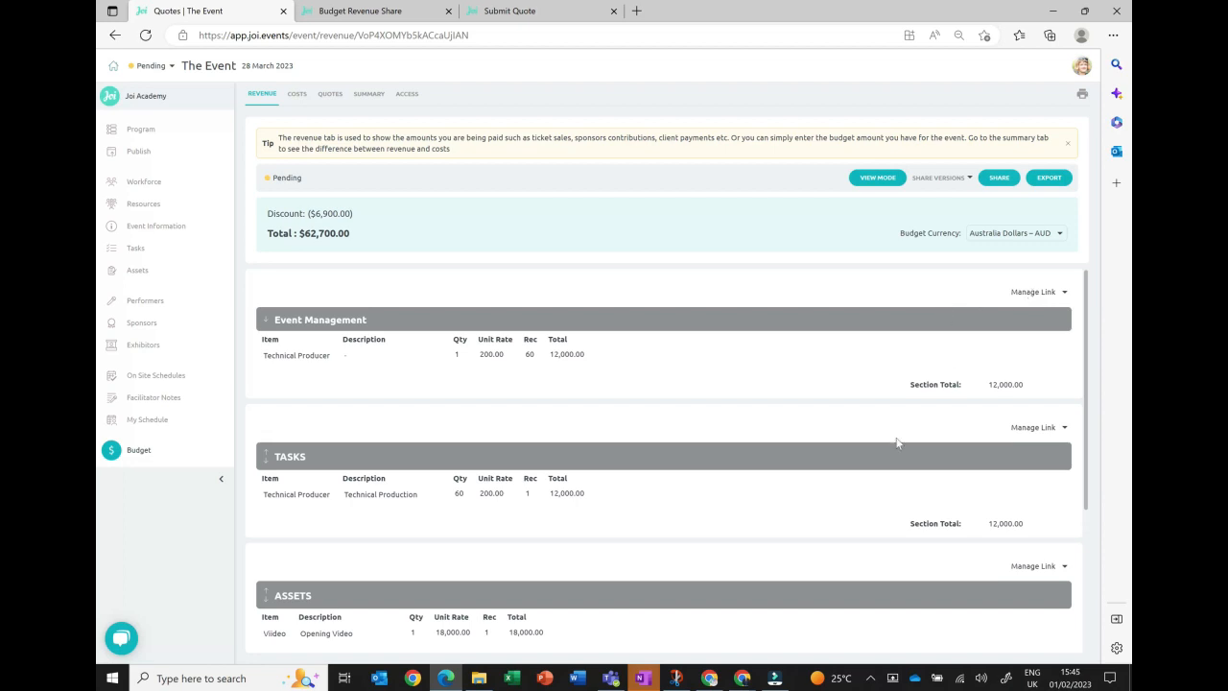
{"action": "scroll", "coordinate": [717, 605], "scroll_direction": "down", "scroll_amount": 2}
{"action": "scroll", "coordinate": [717, 604], "scroll_direction": "up", "scroll_amount": 2}
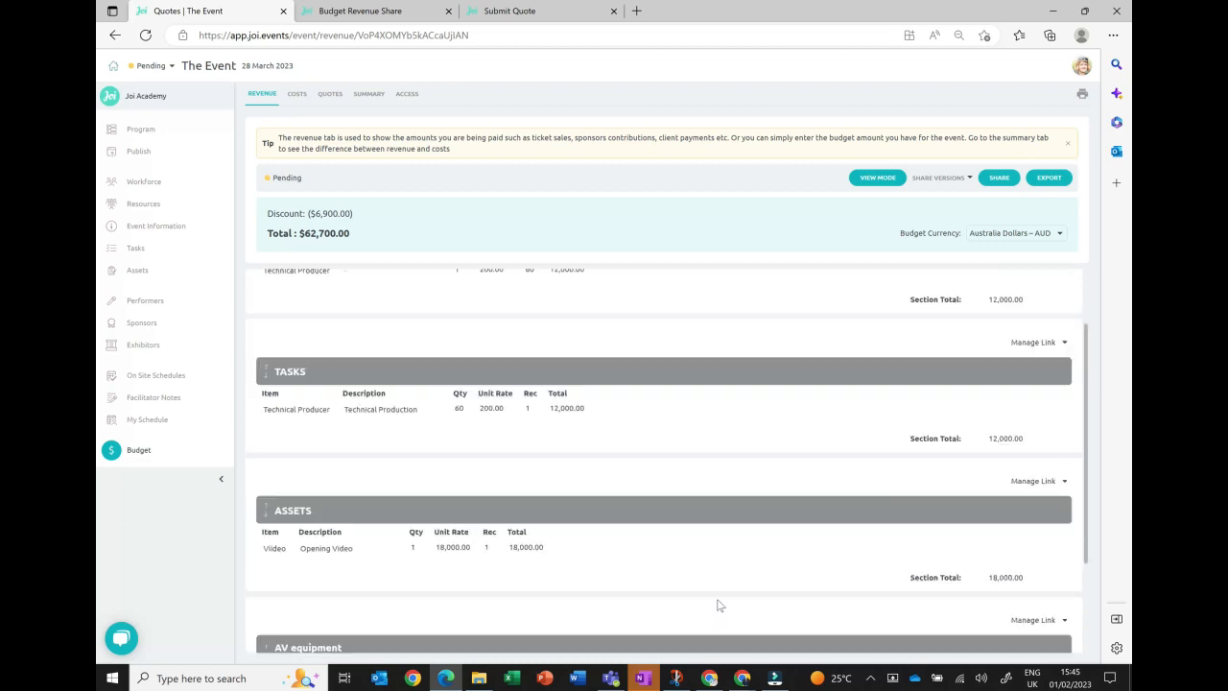
{"action": "scroll", "coordinate": [718, 604], "scroll_direction": "down", "scroll_amount": 2}
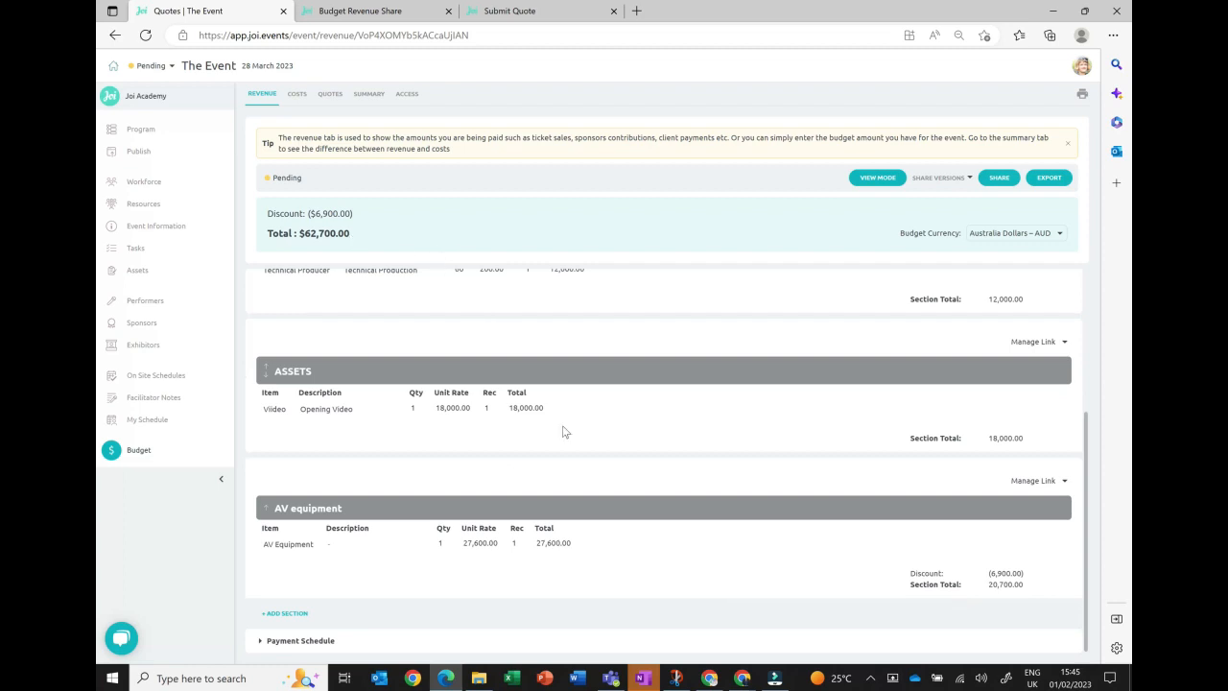
- Leave the event and examine the Joi Academy account's monthly budget summary, expanding its costs, summary and cash flow sections
{"action": "left_click", "coordinate": [114, 68]}
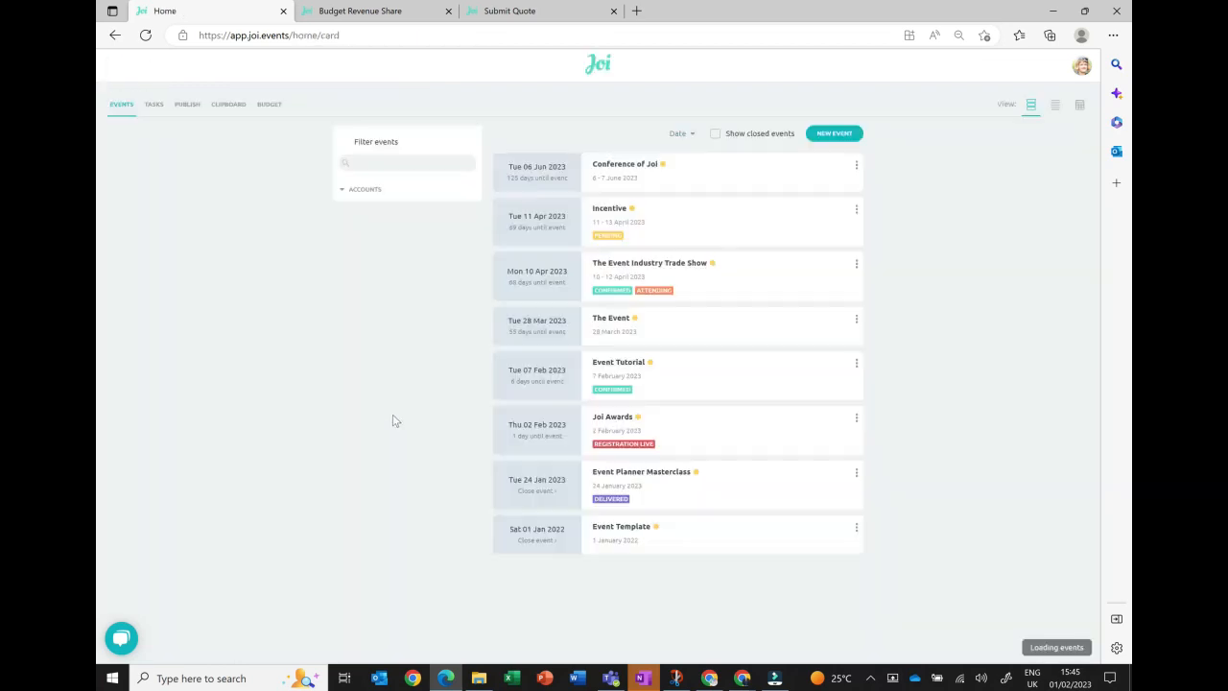
{"action": "left_click", "coordinate": [265, 106]}
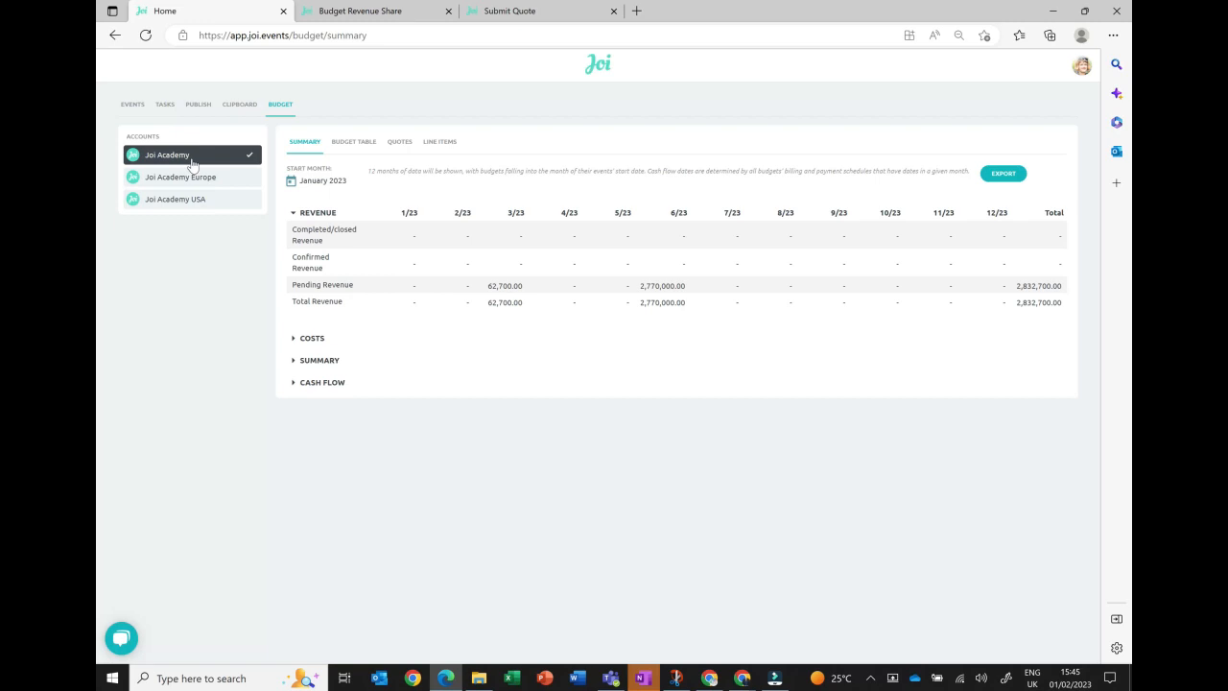
{"action": "left_click", "coordinate": [291, 338]}
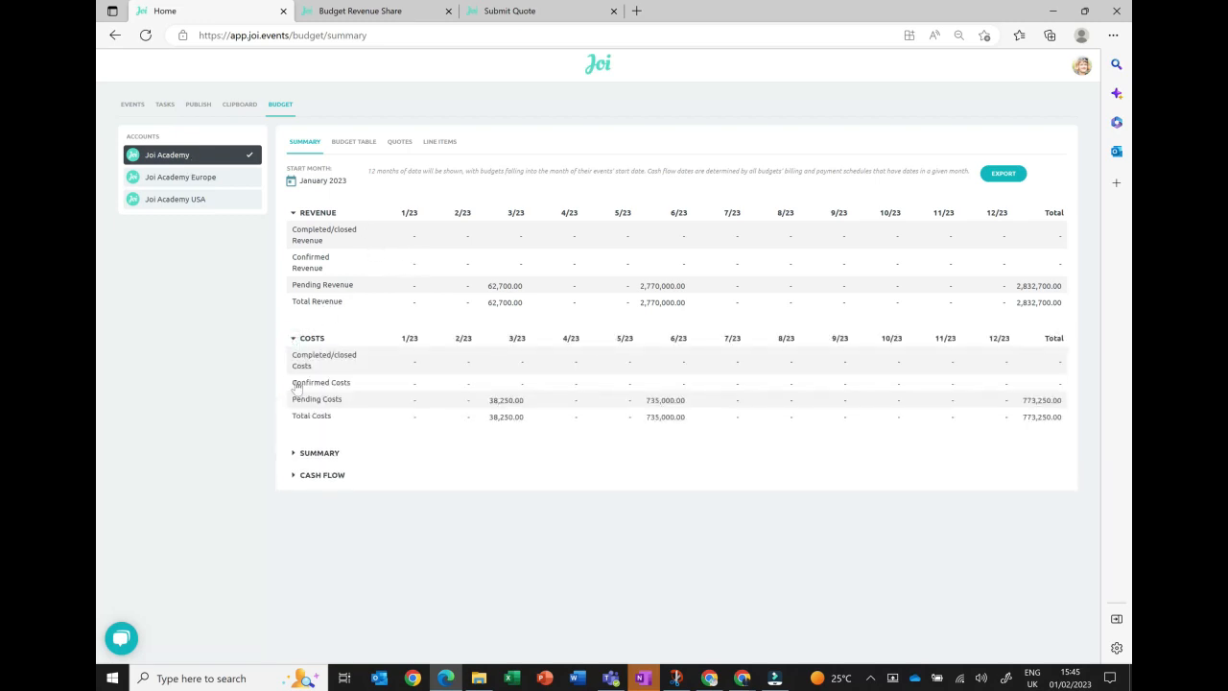
{"action": "left_click", "coordinate": [294, 452]}
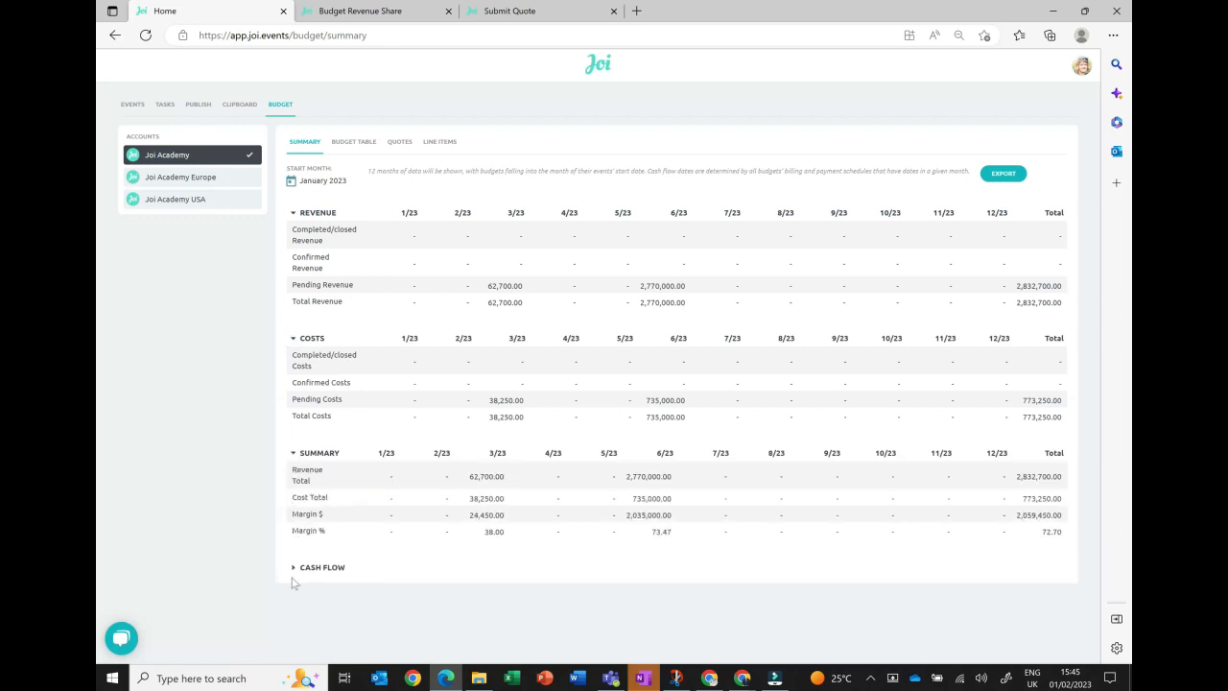
{"action": "left_click", "coordinate": [292, 568]}
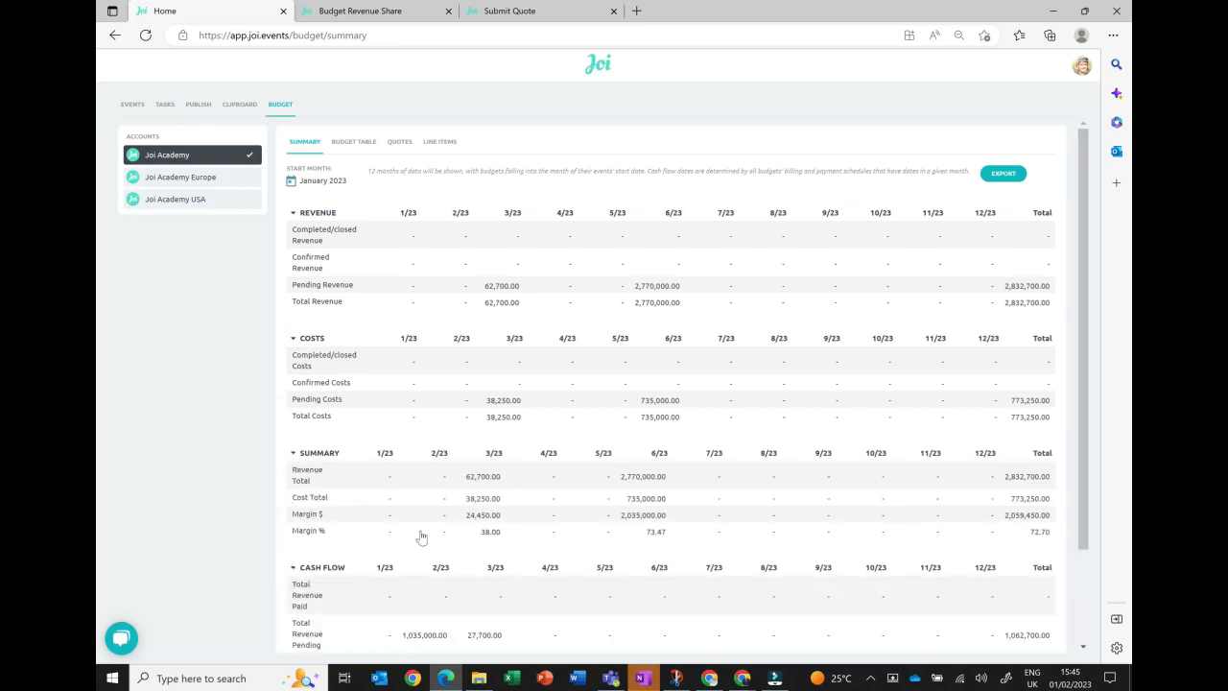
{"action": "scroll", "coordinate": [420, 537], "scroll_direction": "down", "scroll_amount": 1}
{"action": "scroll", "coordinate": [420, 537], "scroll_direction": "down", "scroll_amount": 2}
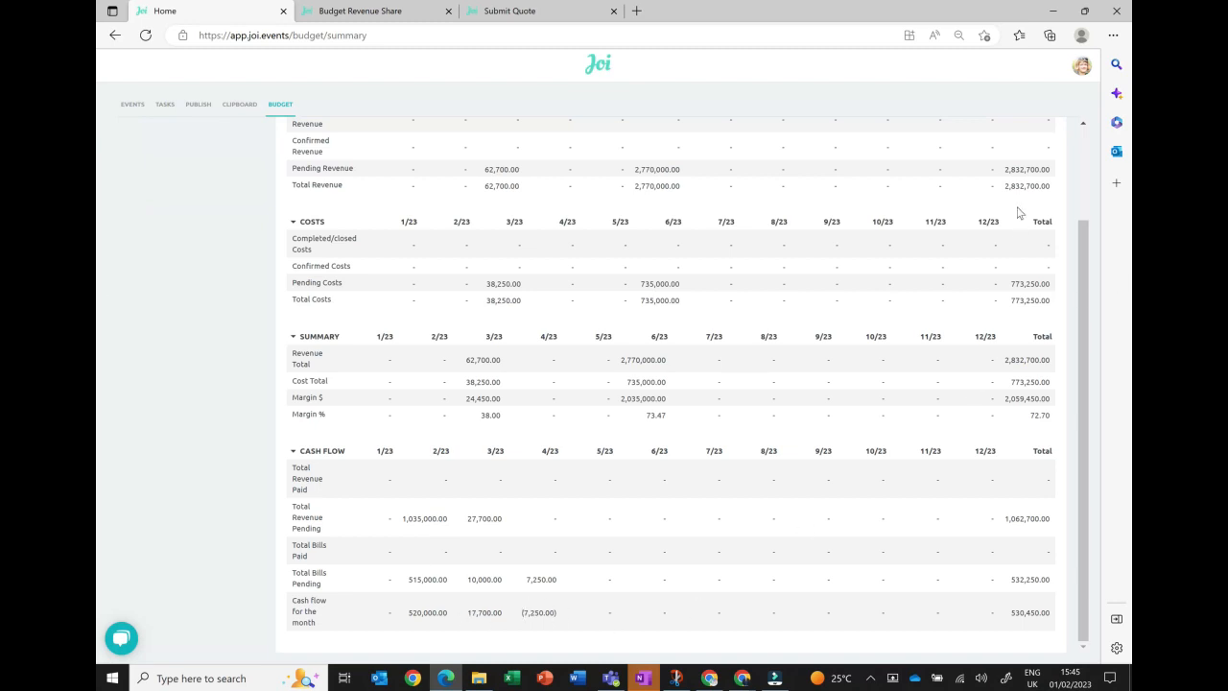
{"action": "scroll", "coordinate": [1019, 212], "scroll_direction": "up", "scroll_amount": 2}
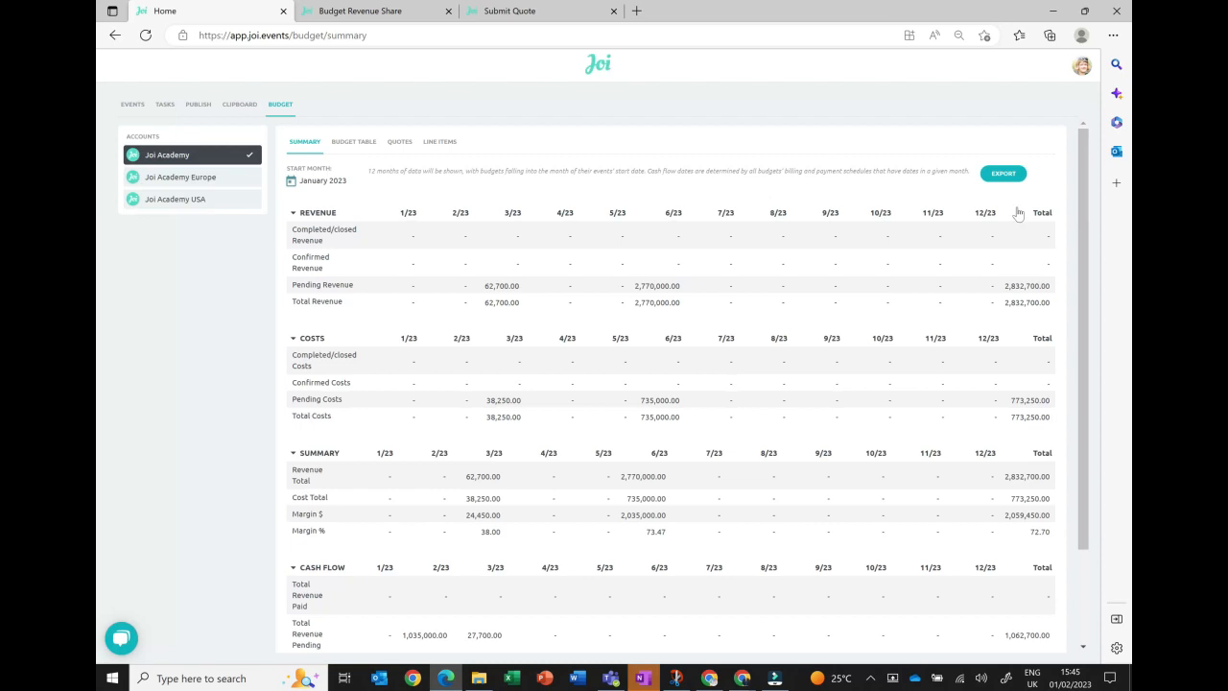
- Check the summary's start month option and look over the account's budget table and quotes list
{"action": "left_click", "coordinate": [335, 183]}
{"action": "left_click", "coordinate": [369, 174]}
{"action": "left_click", "coordinate": [357, 144]}
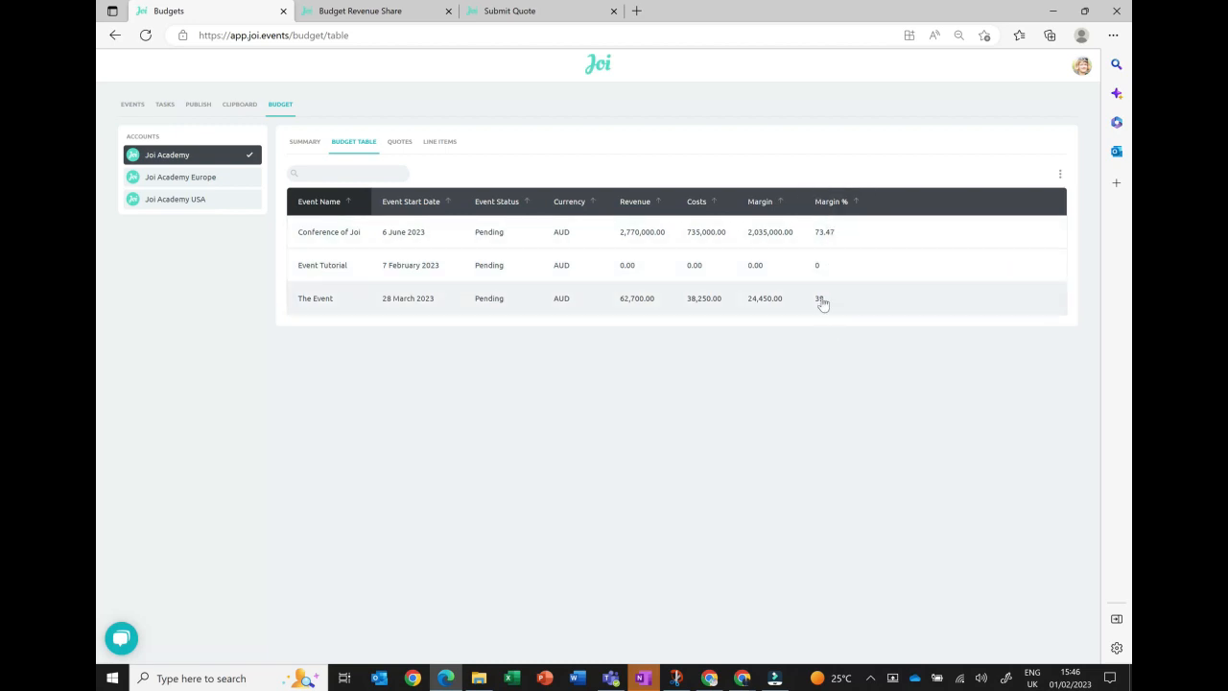
{"action": "left_click", "coordinate": [399, 142]}
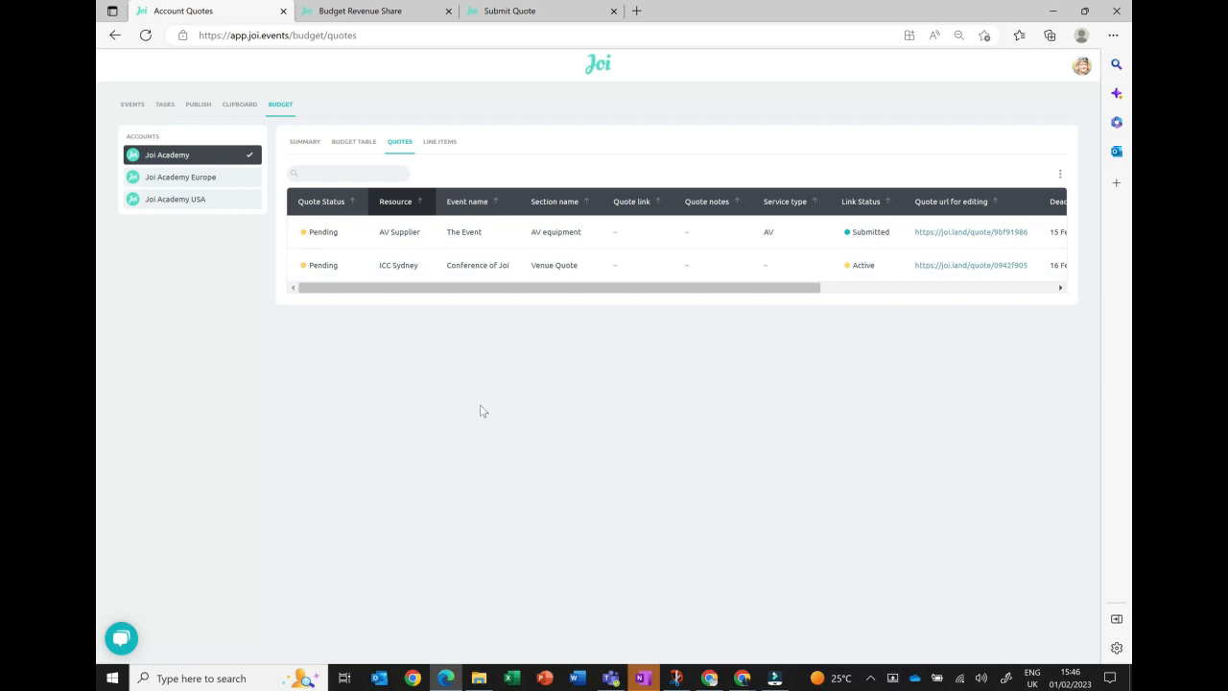
- Add a blank new item to the Joi Academy account's line items and return to the events list
{"action": "left_click", "coordinate": [438, 144]}
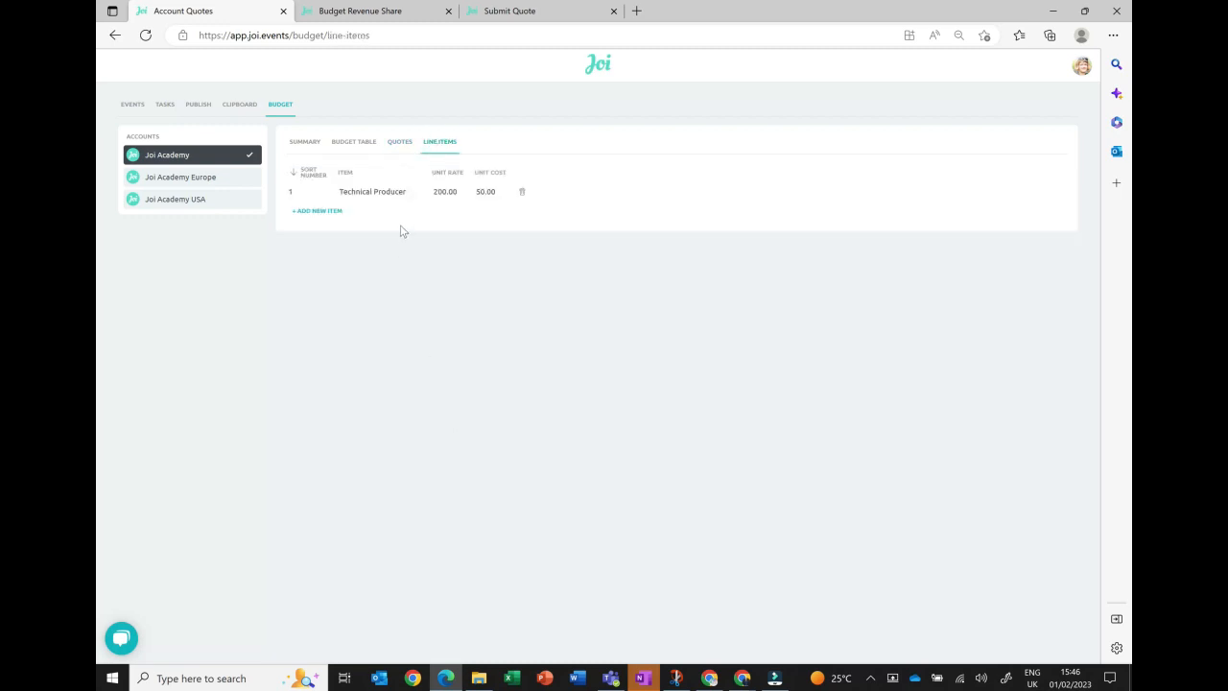
{"action": "left_click", "coordinate": [324, 211]}
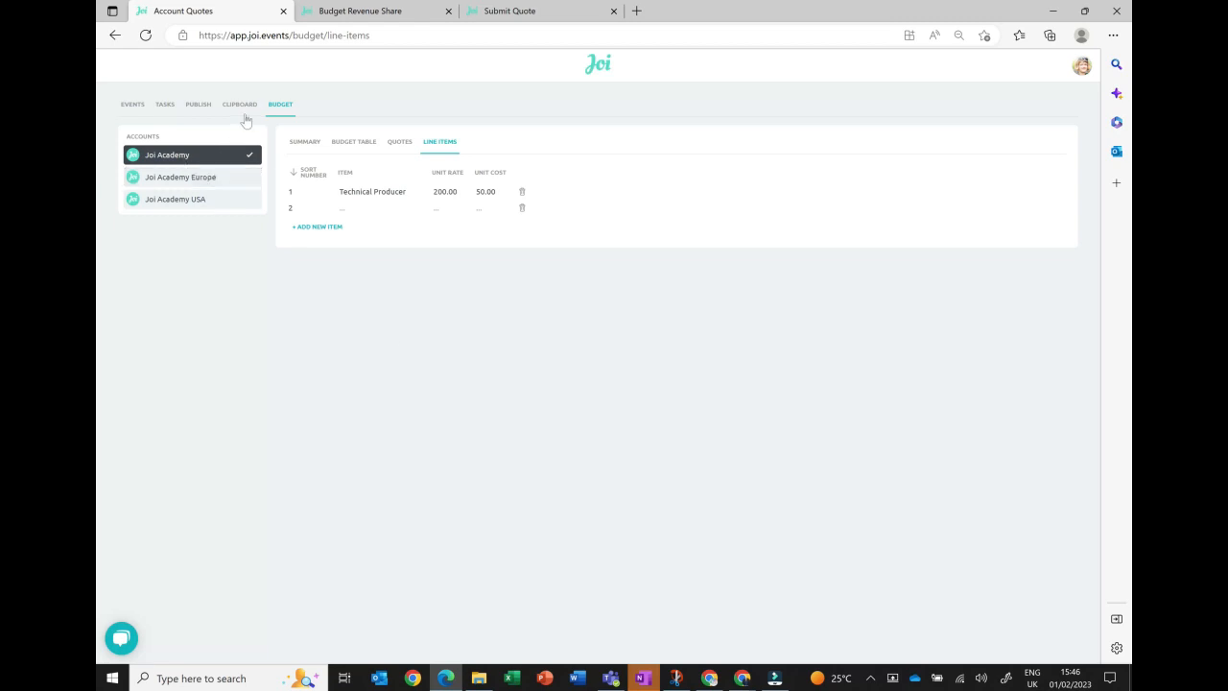
{"action": "left_click", "coordinate": [317, 144]}
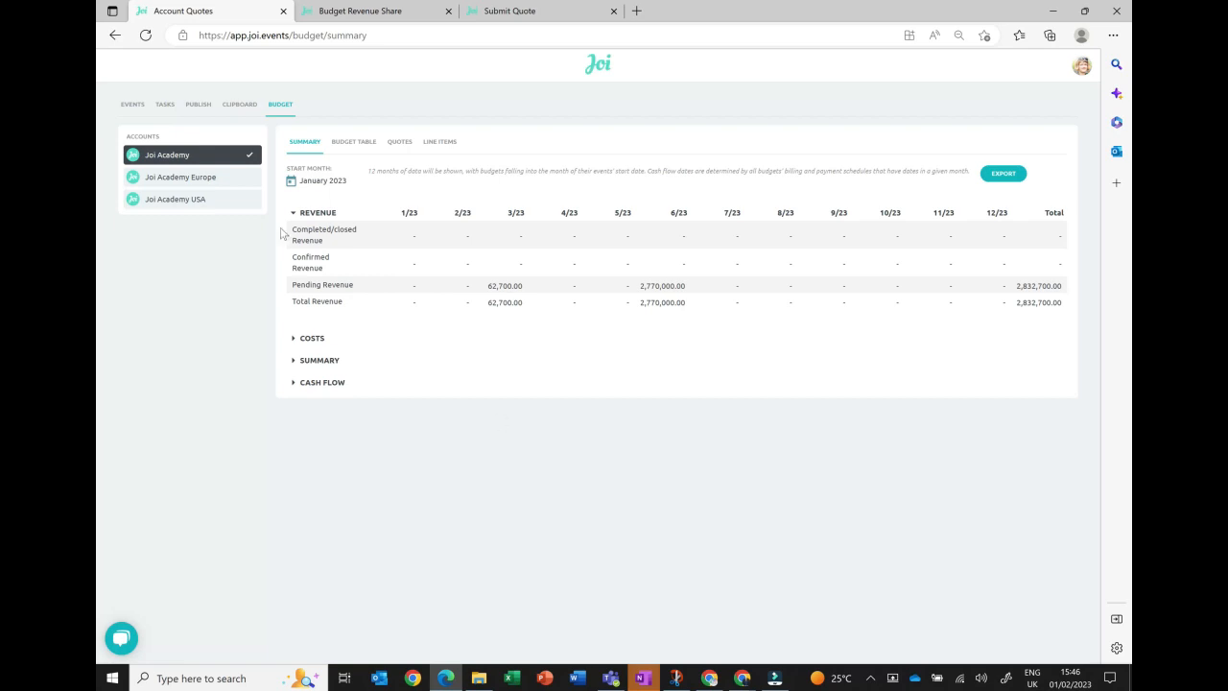
{"action": "left_click", "coordinate": [122, 105]}
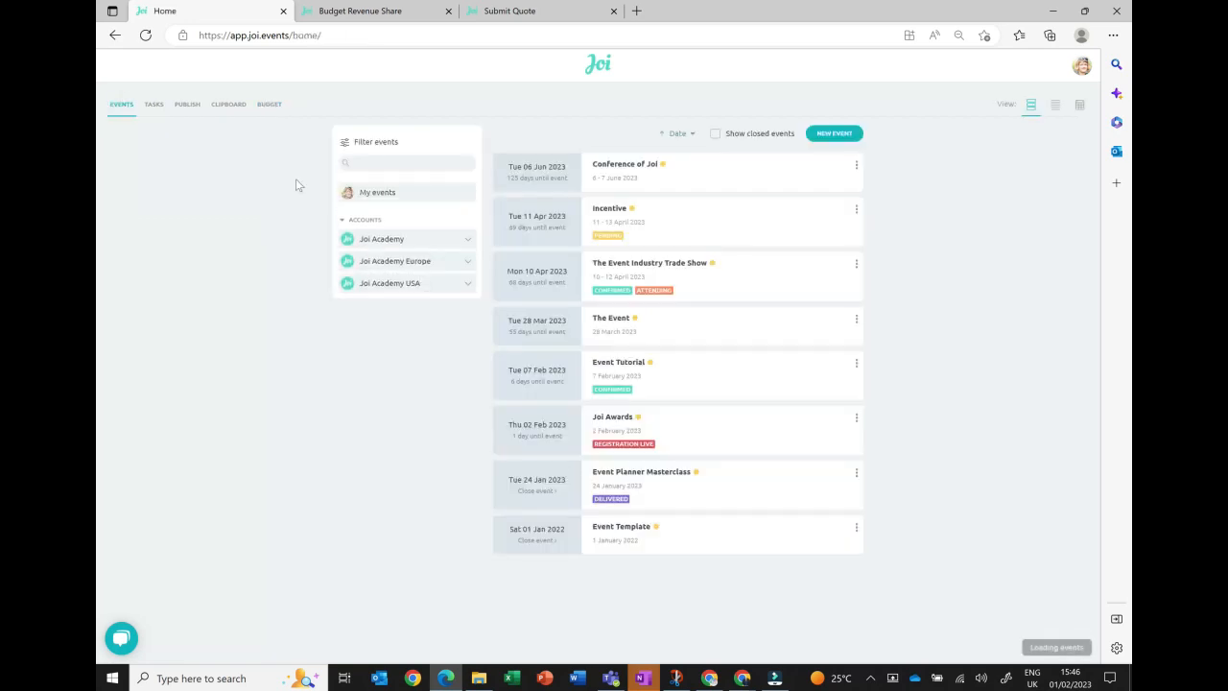